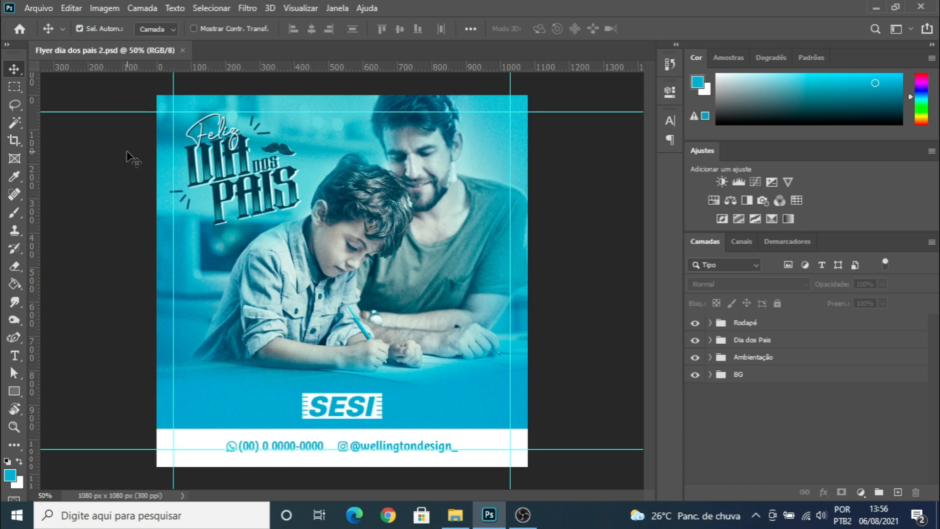
Step: Create a 1080 x 1080 px document at 300 ppi in RGB with a white background
click(39, 8)
click(35, 21)
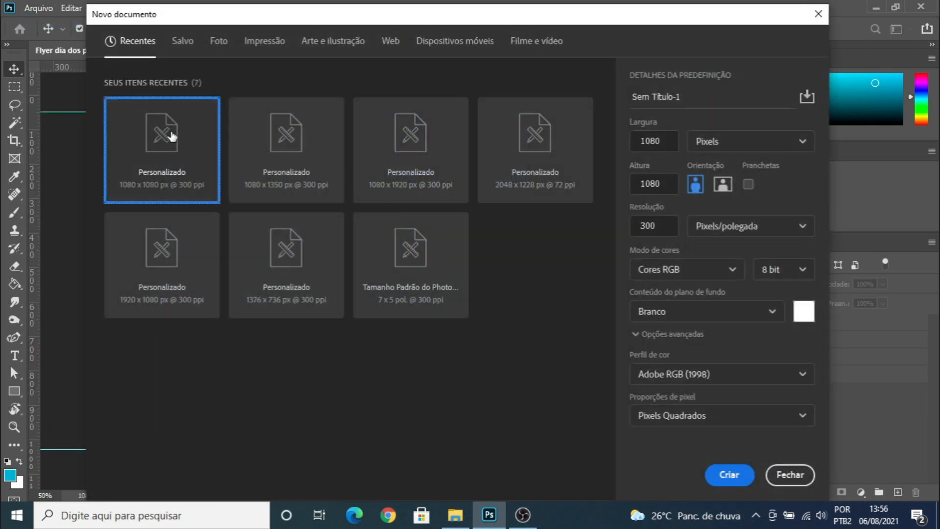
click(743, 475)
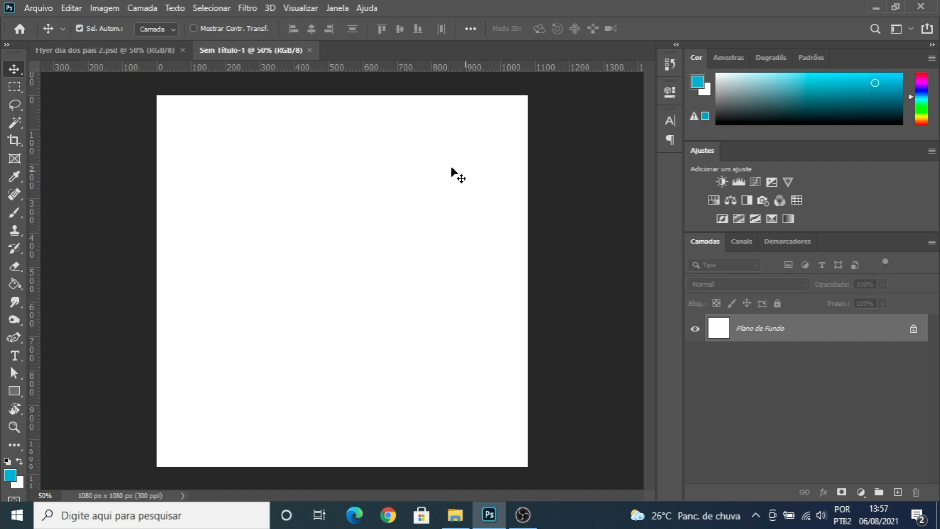
Step: Fill the background with the foreground colour #1fafd1 and unlock the background layer
click(696, 88)
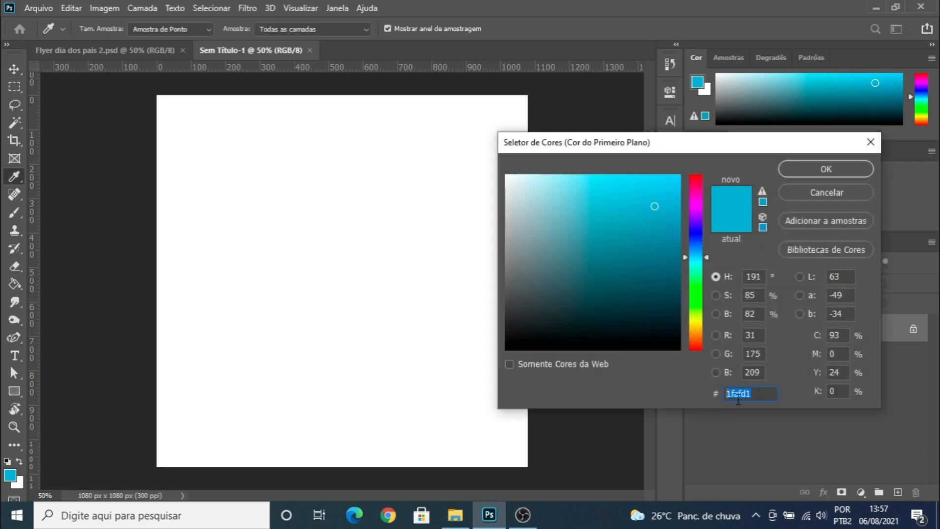
click(838, 164)
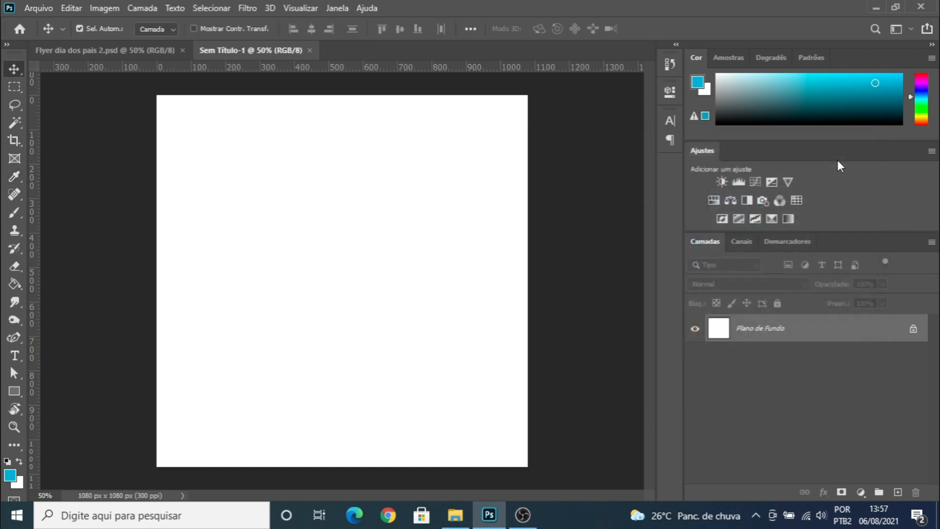
click(14, 283)
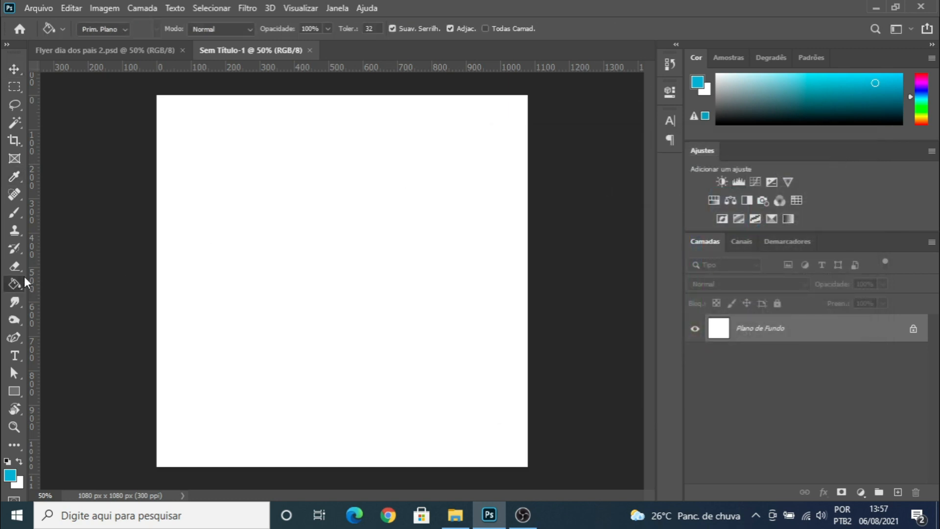
click(392, 240)
click(14, 68)
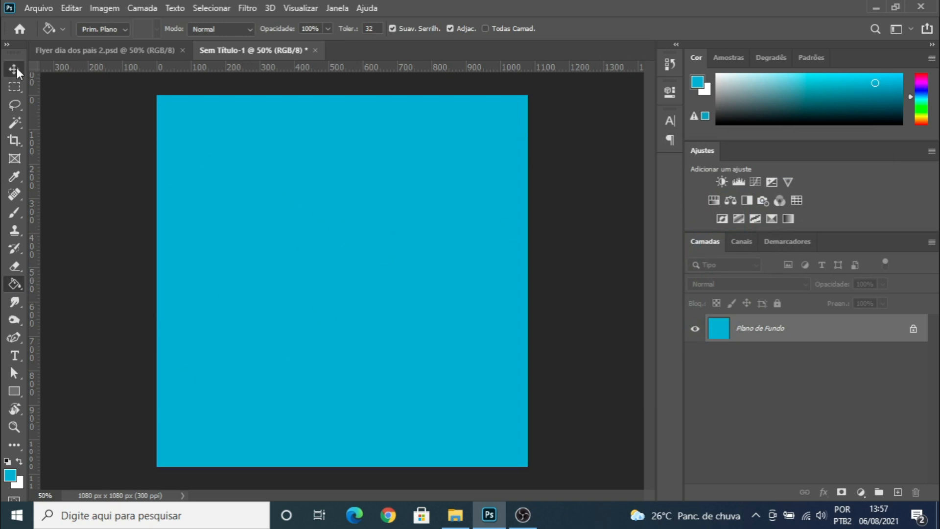
click(921, 330)
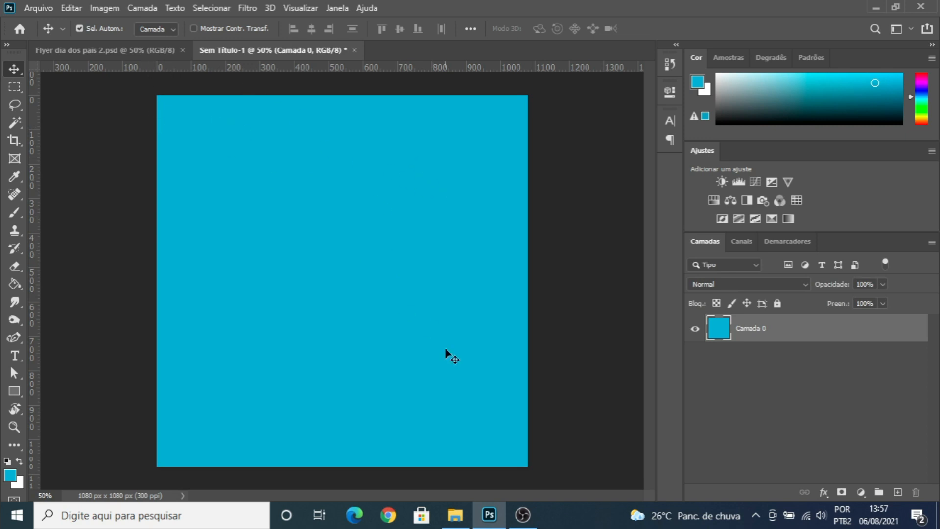
Step: Place the photo of the father and son writing from the Flyer dia dos Pais folder into the new document
click(455, 513)
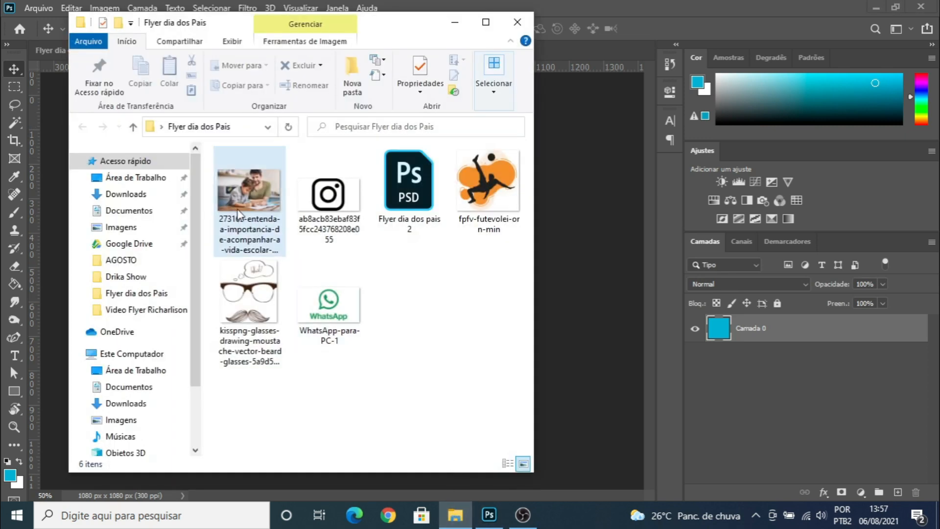
drag(220, 23, 704, 23)
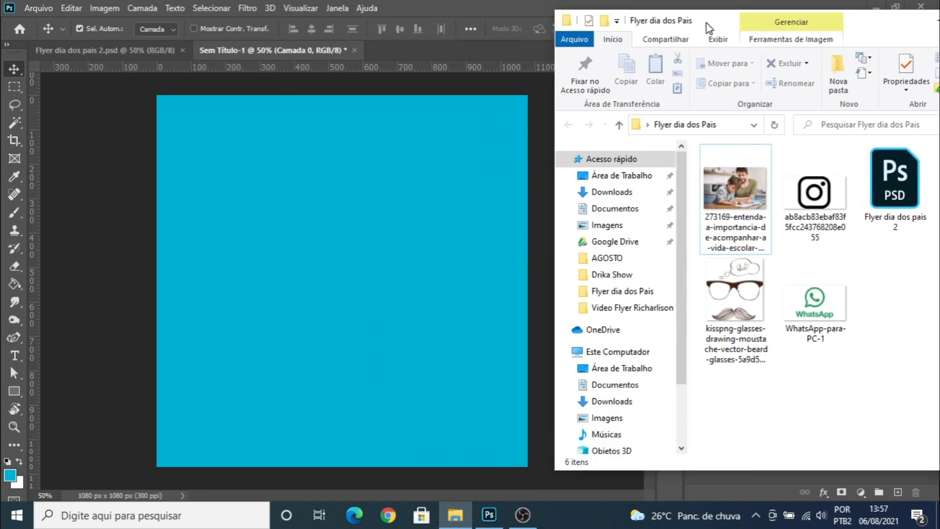
drag(743, 193, 327, 214)
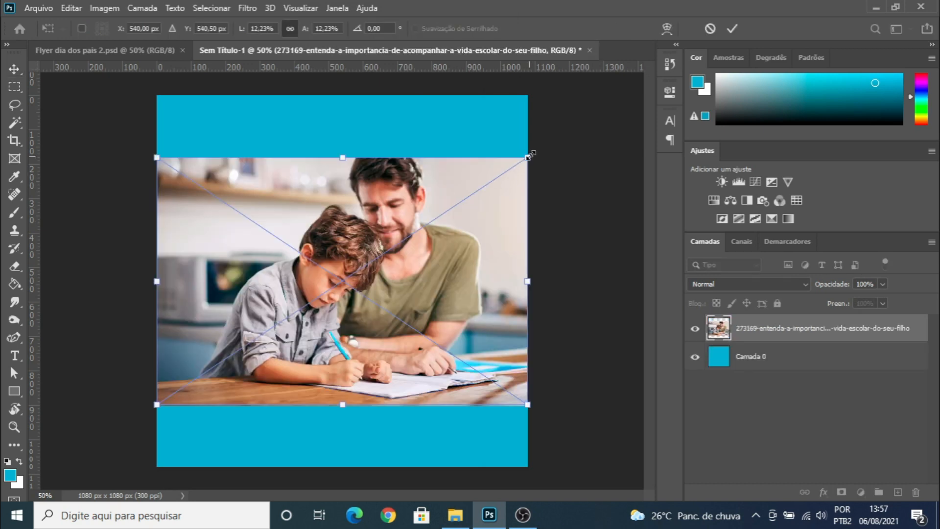
Step: Enlarge the placed photo to about 1212 x 809 px and move it up to the canvas's top edge
drag(536, 150, 567, 129)
drag(573, 122, 576, 119)
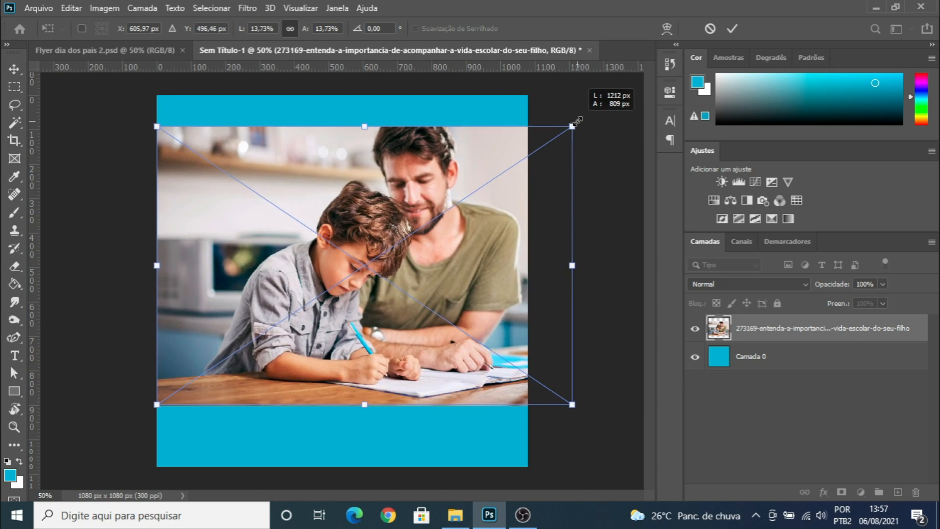
key(Return)
drag(432, 209, 431, 183)
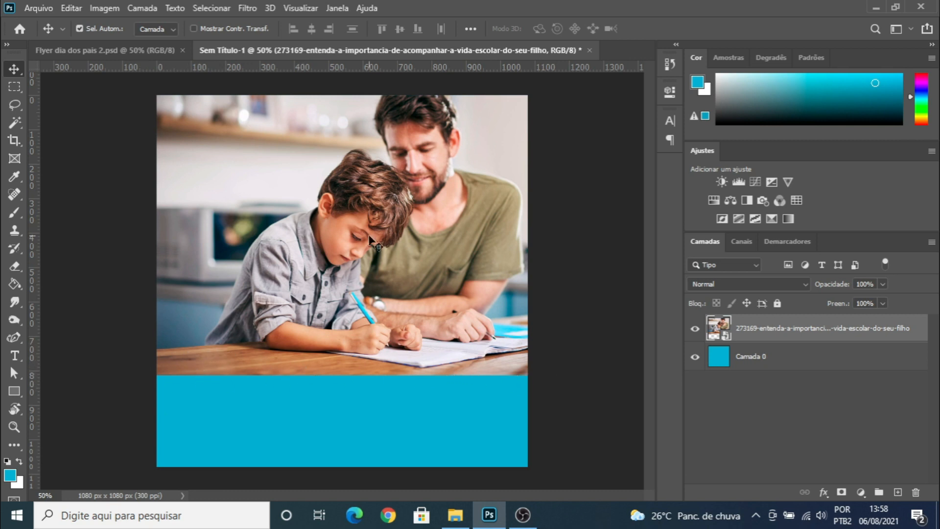
Step: Enlarge the photo further to about 14.37% scale, extending it past the canvas's left and right edges
key(ctrl)
key(ctrl+t)
drag(156, 375, 137, 386)
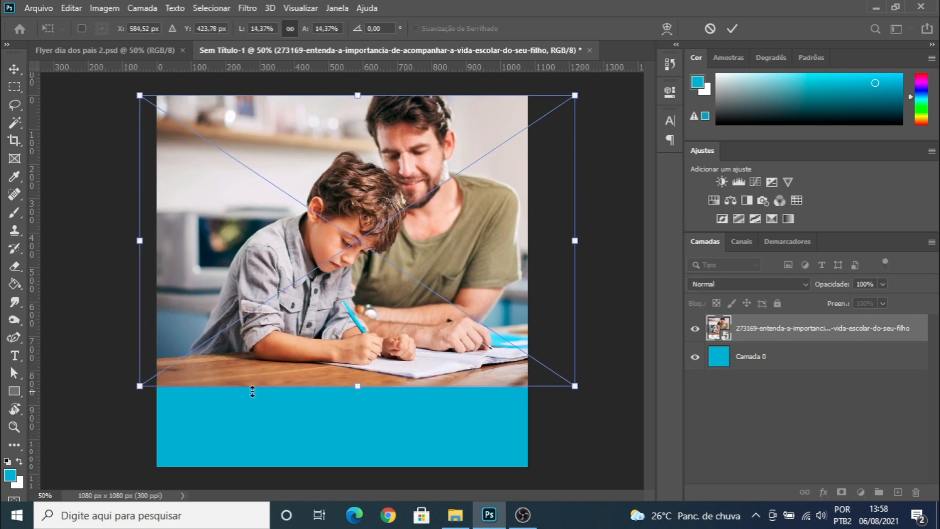
key(Return)
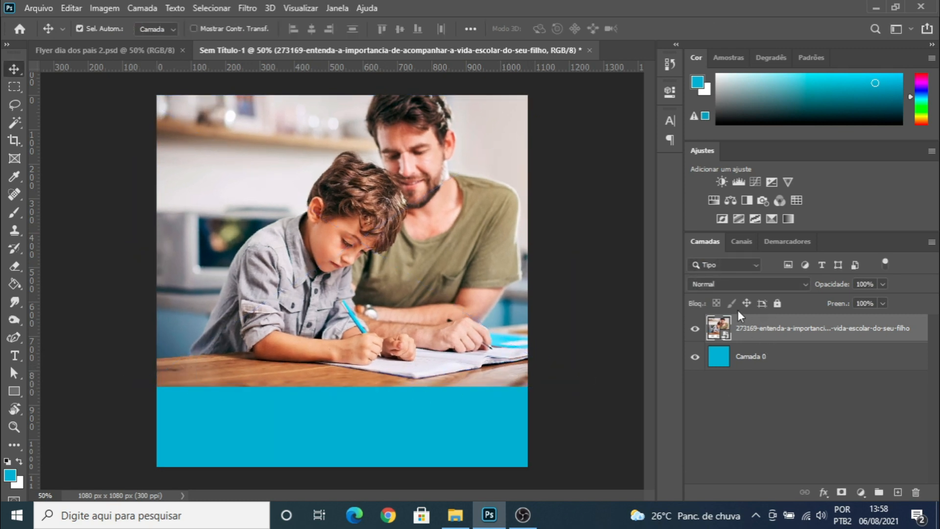
Step: Add a layer mask to the photo and set up a black soft round brush of 300 px with 0% hardness
click(842, 492)
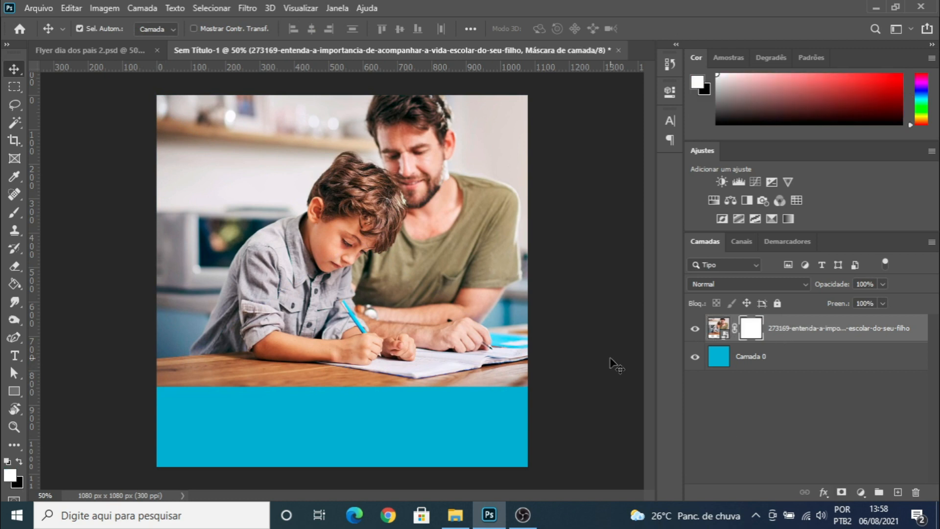
key(b)
key(bracketright)
key(bracketright)
key(bracketright)
key(bracketright)
key(bracketright)
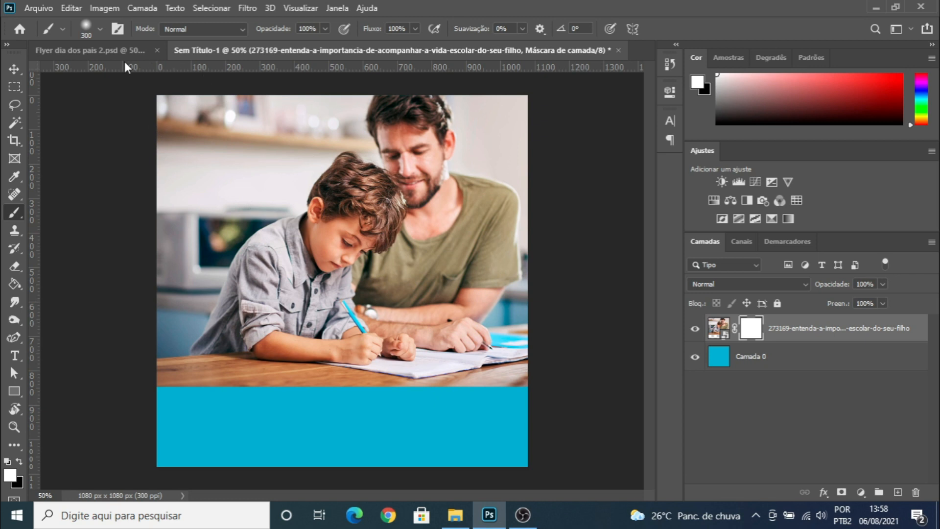
click(100, 28)
click(72, 106)
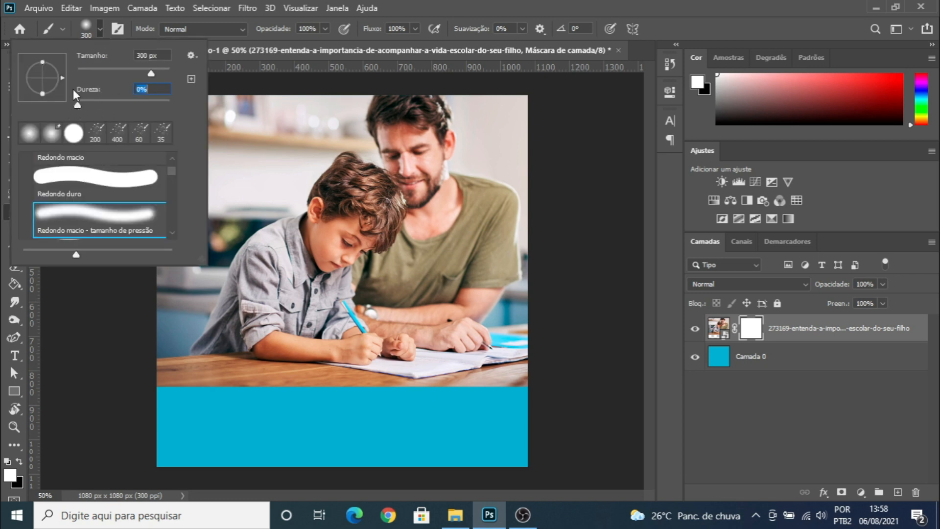
click(100, 28)
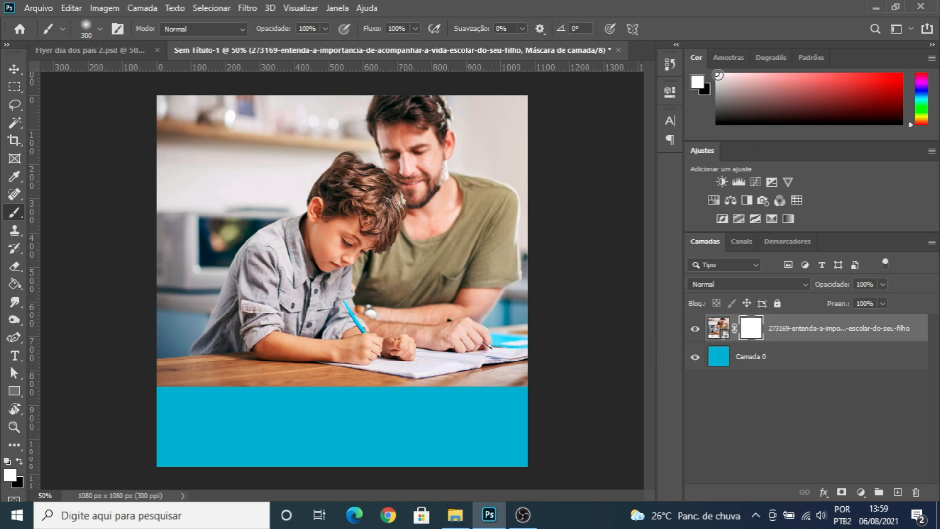
click(717, 123)
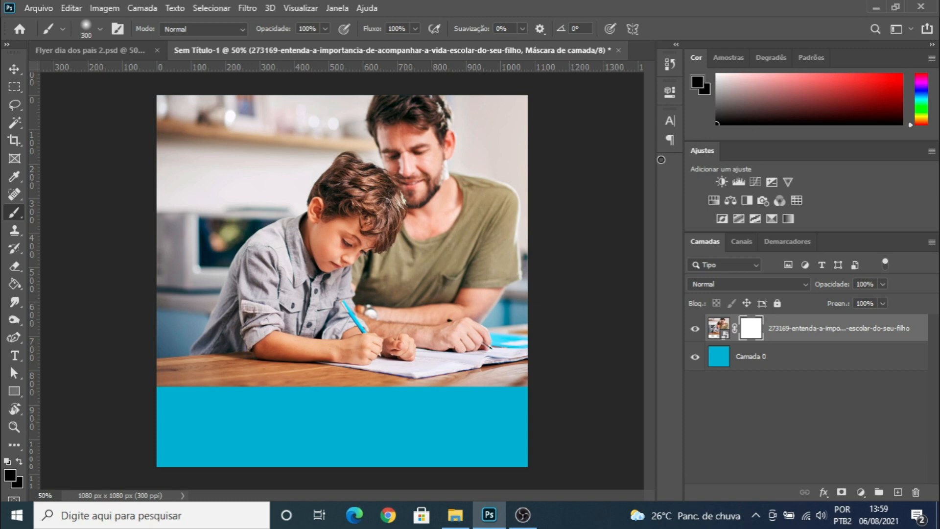
Step: Paint black on the mask along the photo's bottom edge to fade the table into the blue background
mouse_move(551, 390)
mouse_down()
mouse_move(325, 409)
mouse_move(299, 392)
mouse_up()
key(x)
mouse_move(641, 346)
mouse_down()
mouse_move(299, 348)
mouse_move(541, 373)
mouse_up()
key(ctrl+z)
key(ctrl+shift+z)
key(x)
mouse_move(566, 416)
mouse_down()
mouse_move(393, 429)
mouse_move(496, 433)
mouse_move(213, 431)
mouse_move(153, 421)
mouse_move(216, 416)
mouse_move(172, 416)
mouse_up()
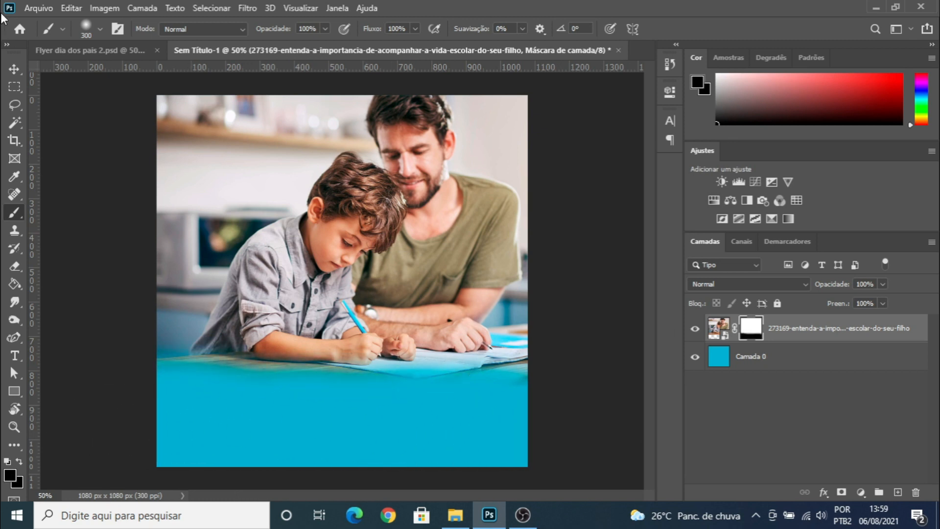
click(14, 68)
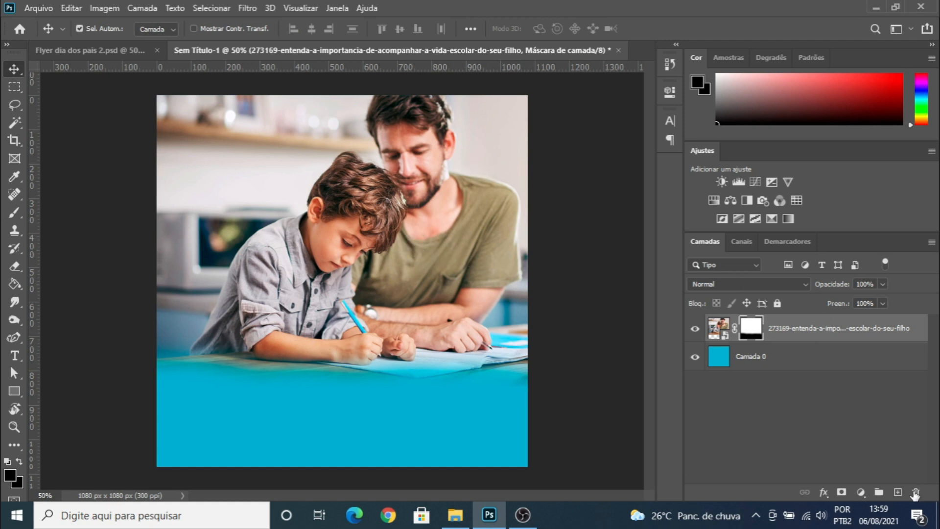
Step: Add a new layer above the photo and paint blue around the two figures with a 500 px soft brush
click(897, 492)
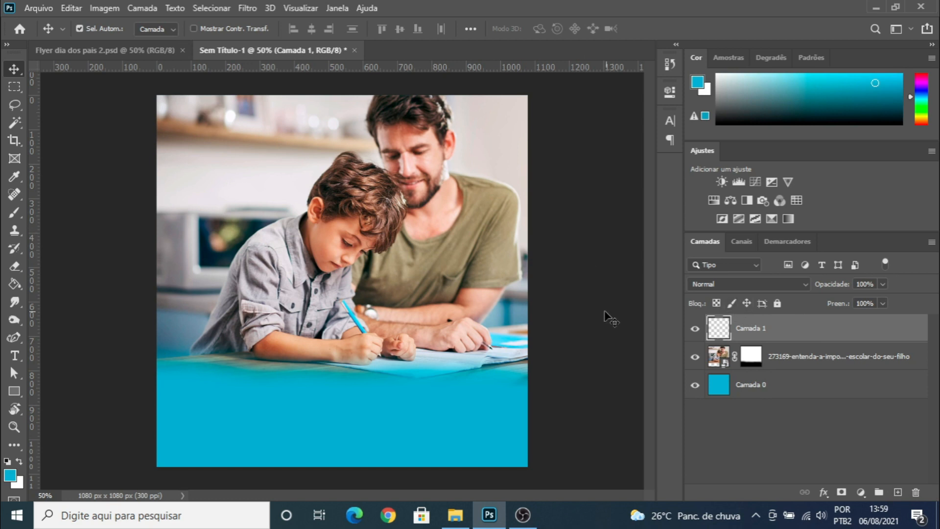
key(b)
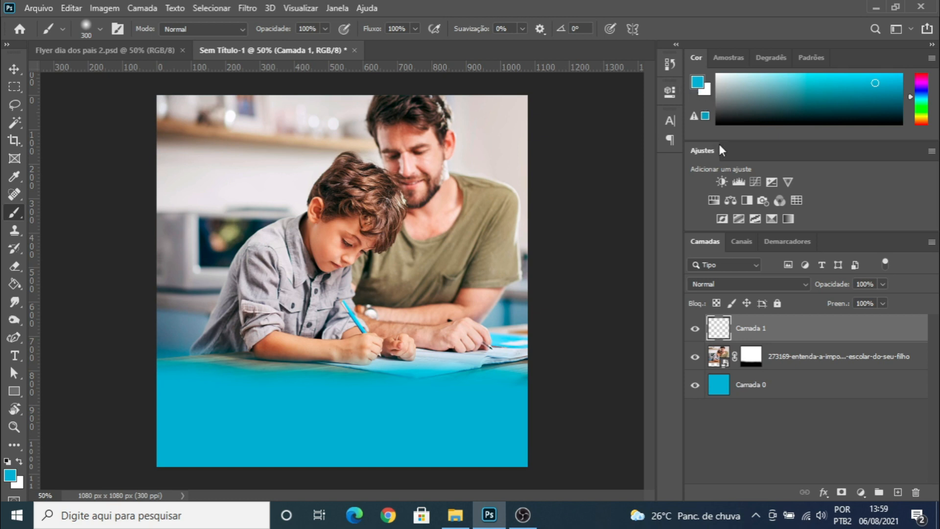
key(bracketright)
key(bracketright)
mouse_move(136, 117)
mouse_down()
mouse_move(294, 63)
mouse_move(293, 94)
mouse_move(189, 172)
mouse_move(132, 294)
mouse_move(206, 333)
mouse_up()
mouse_move(580, 312)
mouse_down()
mouse_move(556, 352)
mouse_move(617, 236)
mouse_move(591, 159)
mouse_move(575, 142)
mouse_move(564, 150)
mouse_move(541, 117)
mouse_move(518, 105)
mouse_up()
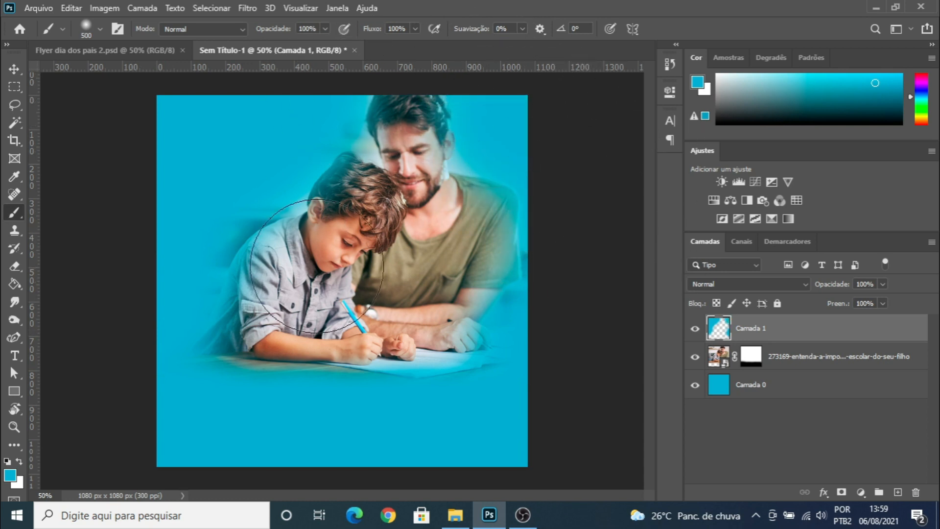
click(10, 72)
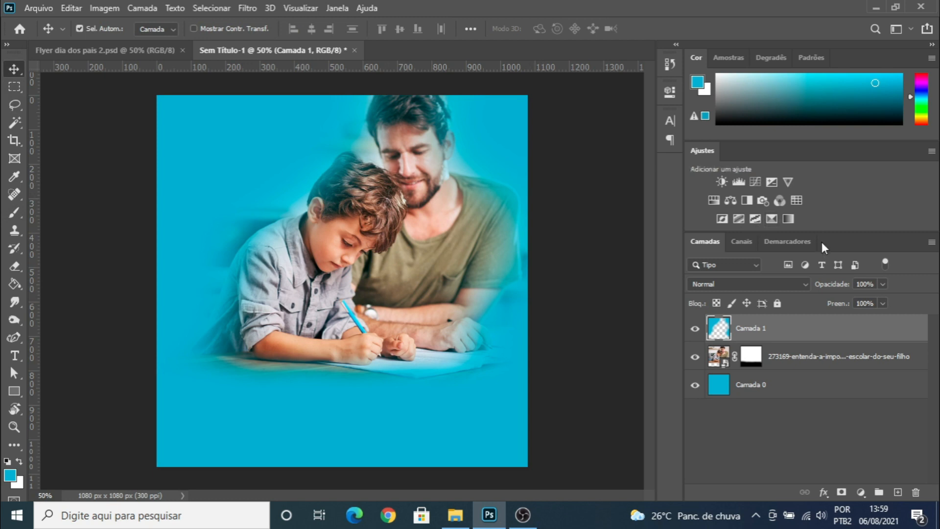
Step: Reduce the fill of the painted blue layer to 64%
click(883, 304)
mouse_move(869, 320)
mouse_down()
mouse_move(854, 321)
mouse_move(863, 321)
mouse_up()
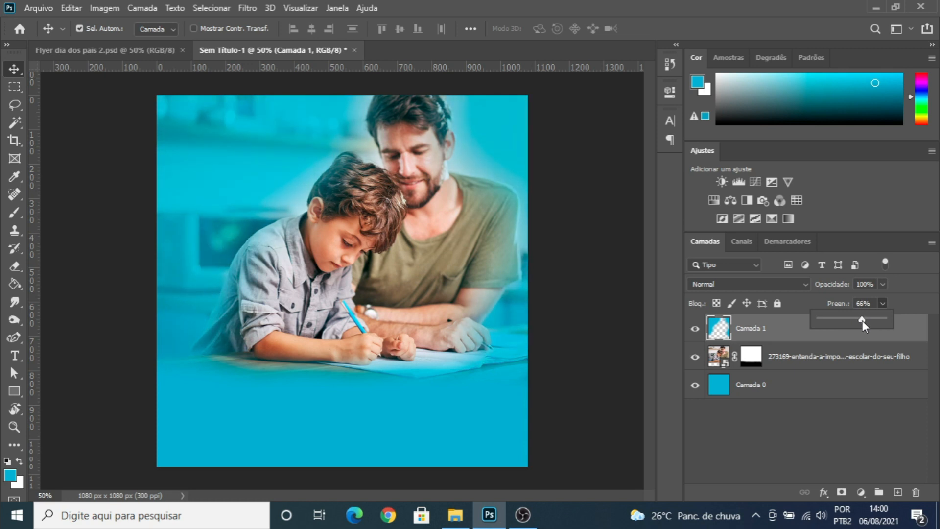
click(796, 422)
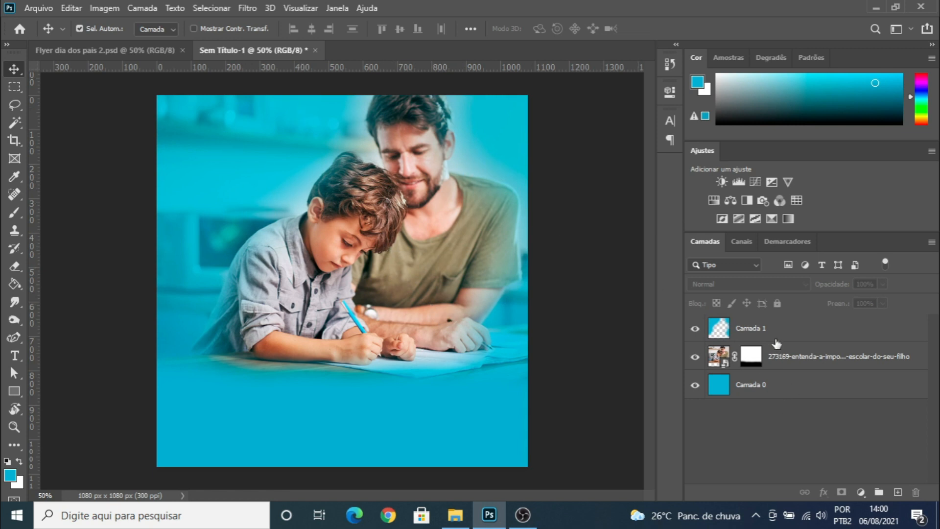
Step: Add a Color Lookup adjustment above Camada 1 and try its 3DLUT files, settling on the one starting with Crisp_Win
click(801, 338)
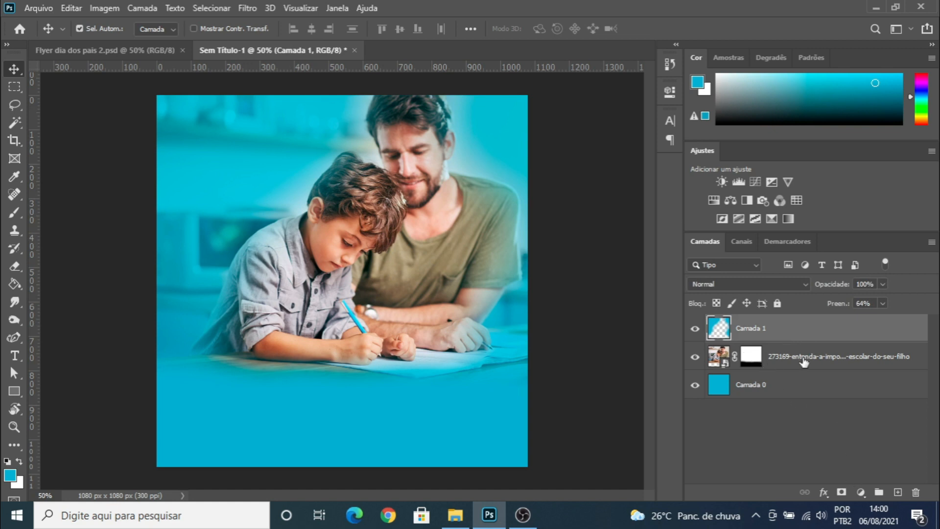
click(860, 493)
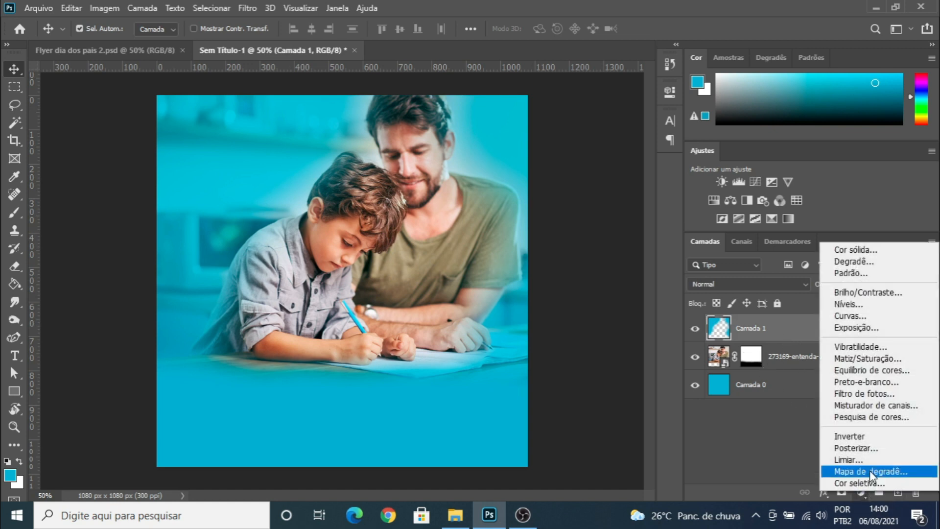
click(888, 418)
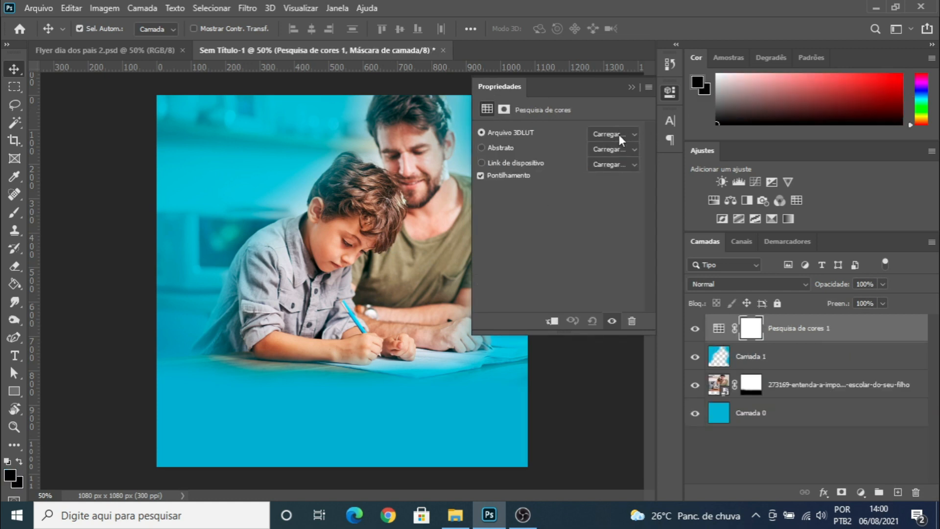
click(619, 134)
click(620, 47)
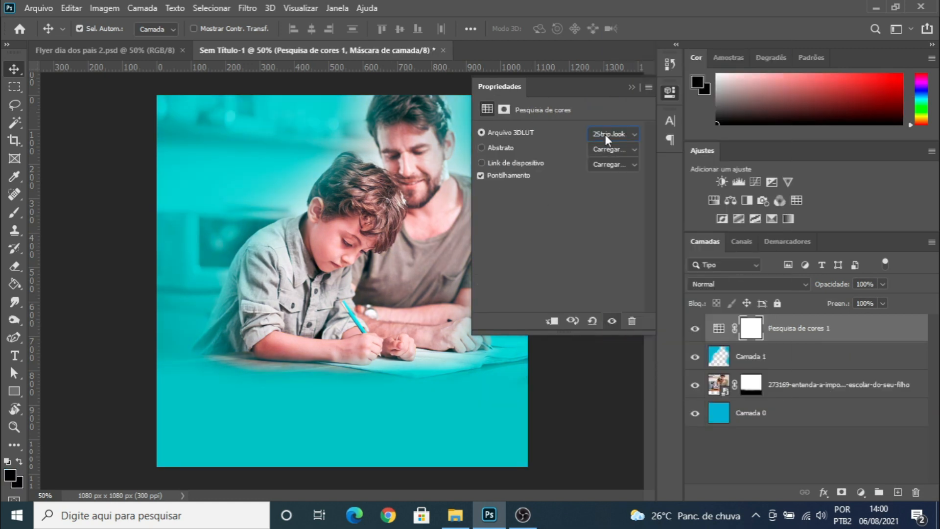
key(Down)
key(Down)
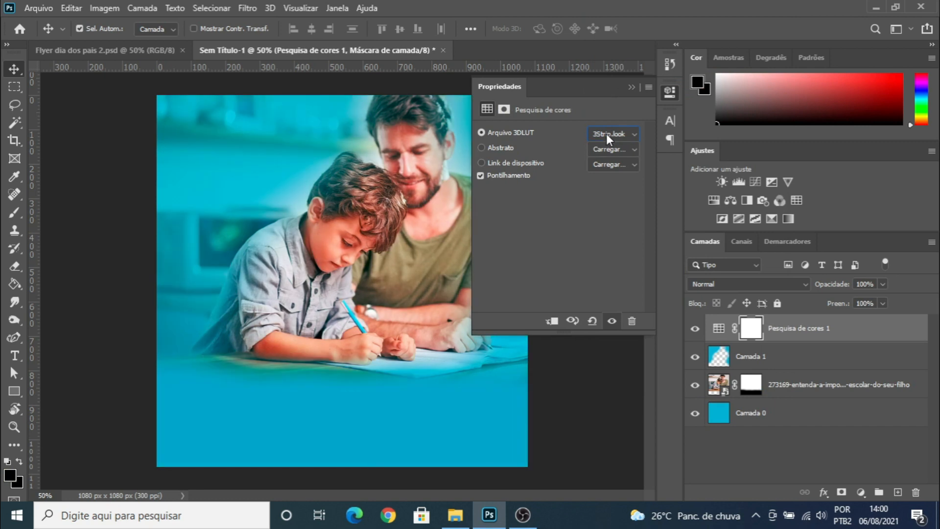
key(Down)
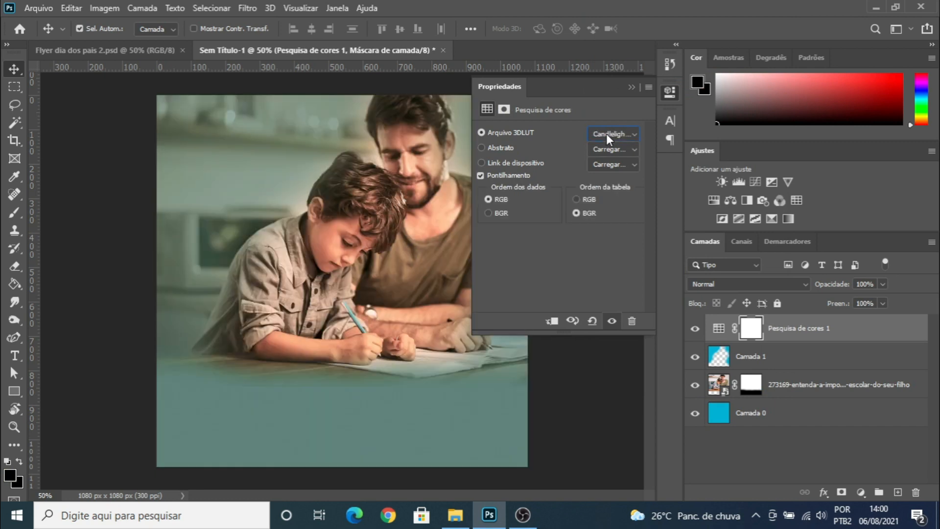
key(Down)
key(Down)
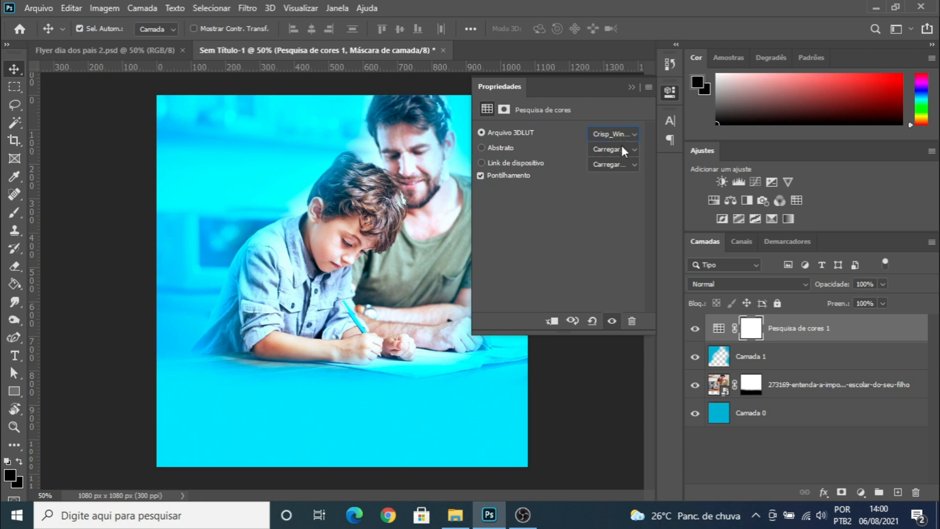
Step: Reduce the fill of the first Color Lookup layer to 50%
click(883, 304)
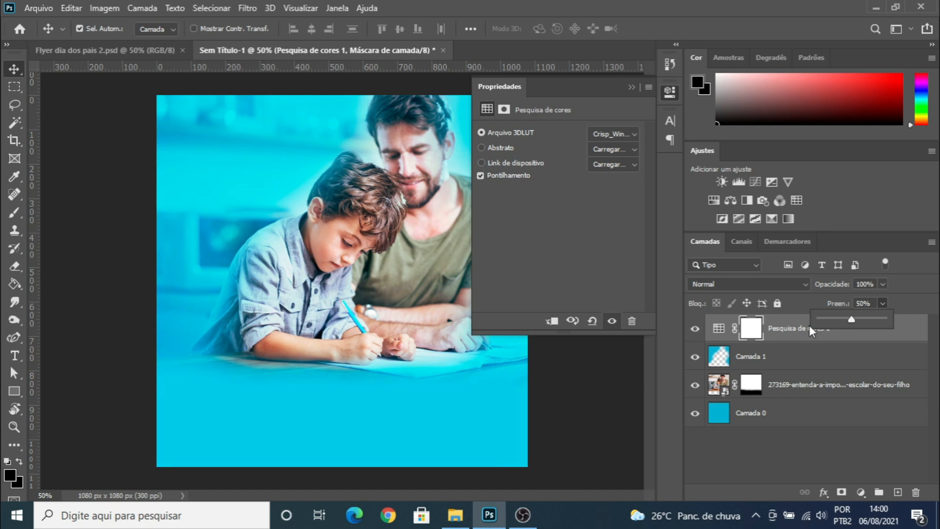
Step: Add a second Color Lookup adjustment, try its 3DLUT files until HorrorBlue.3DL is applied, and set its fill to 52%
click(861, 493)
click(857, 418)
click(616, 134)
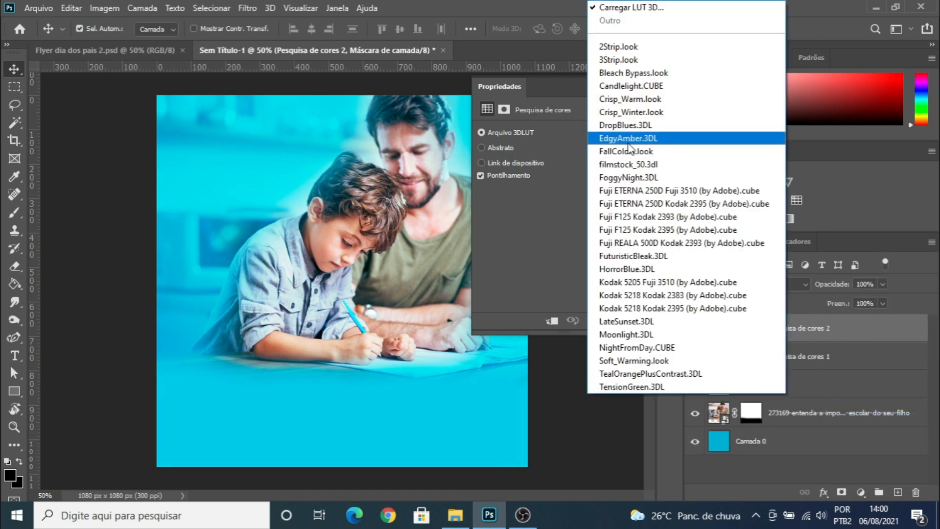
click(623, 163)
scroll(607, 134, down, 1)
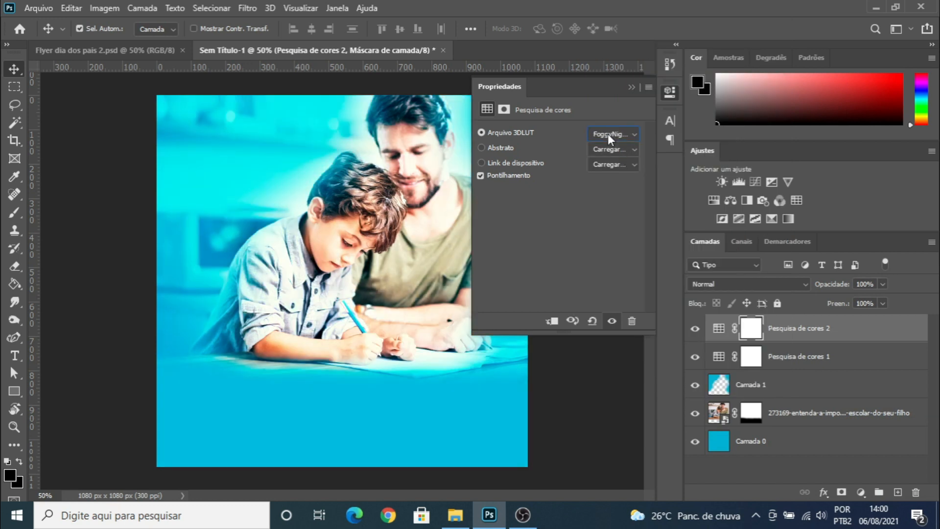
scroll(609, 134, down, 1)
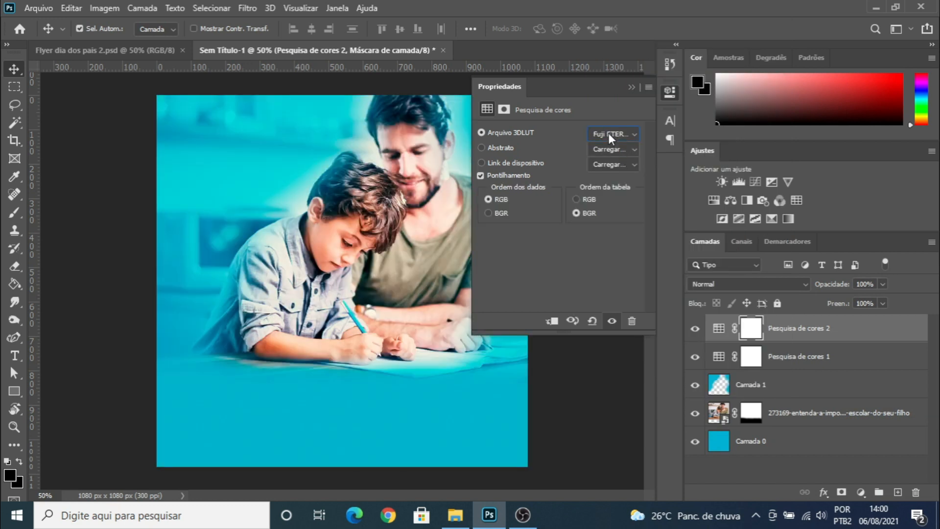
scroll(609, 133, down, 3)
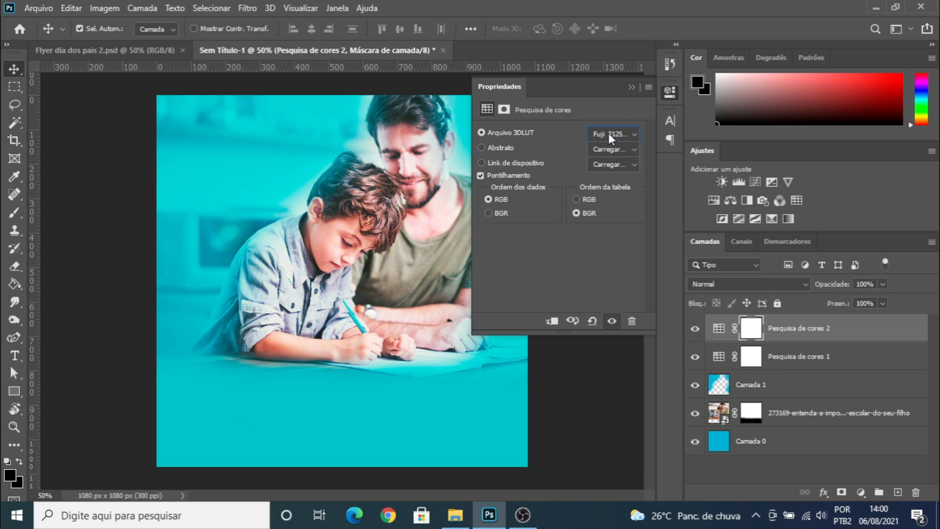
scroll(609, 133, down, 3)
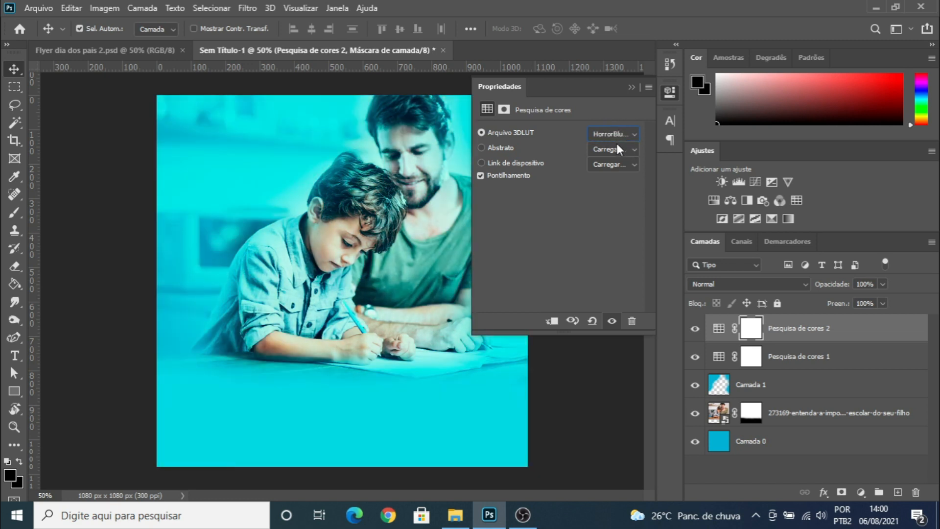
click(882, 303)
drag(883, 316, 854, 316)
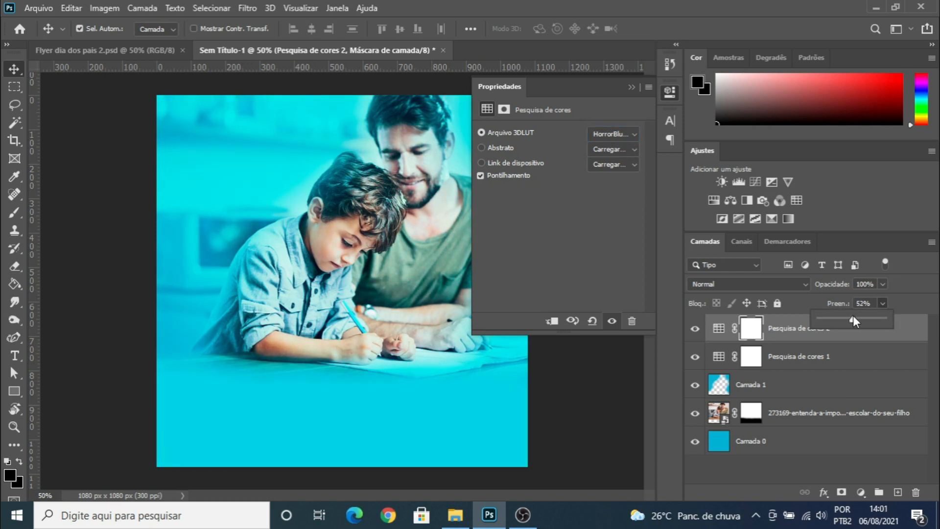
Step: Add a third Color Lookup adjustment, browse the 3DLUT files to Soft_Warming.look, and lower its fill to 70%
click(861, 492)
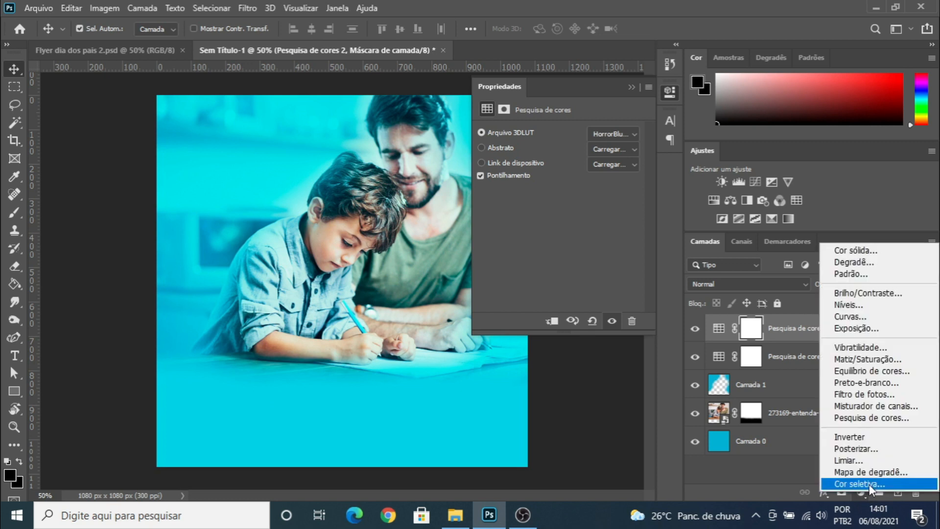
click(876, 417)
click(600, 134)
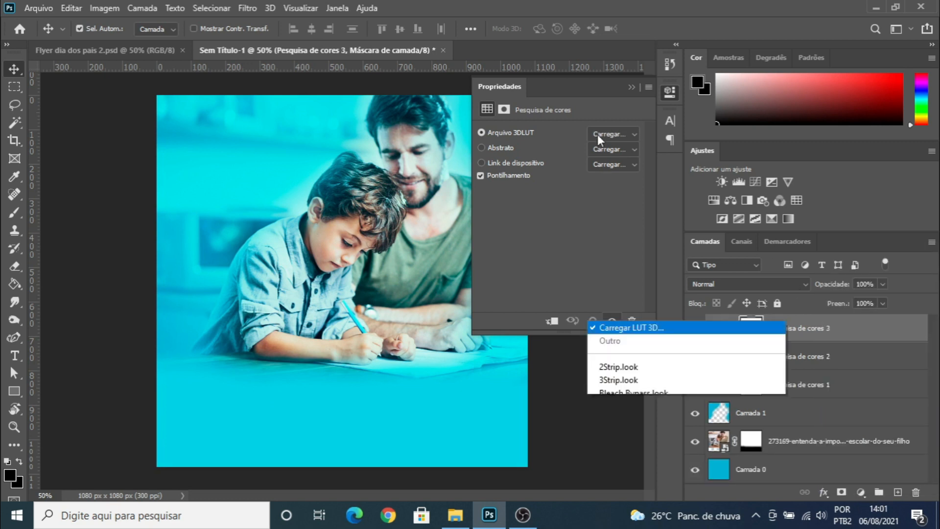
click(624, 253)
scroll(605, 136, down, 1)
scroll(609, 132, down, 1)
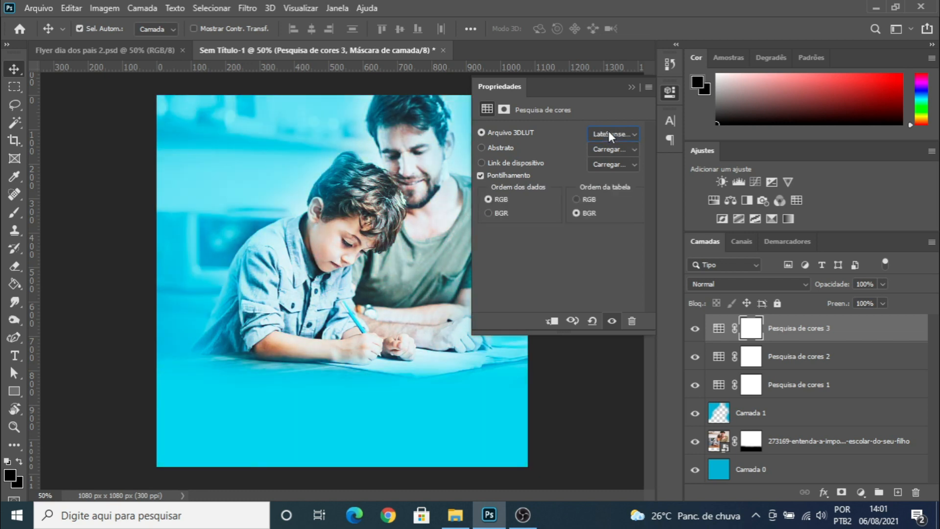
scroll(610, 132, down, 2)
scroll(609, 133, down, 2)
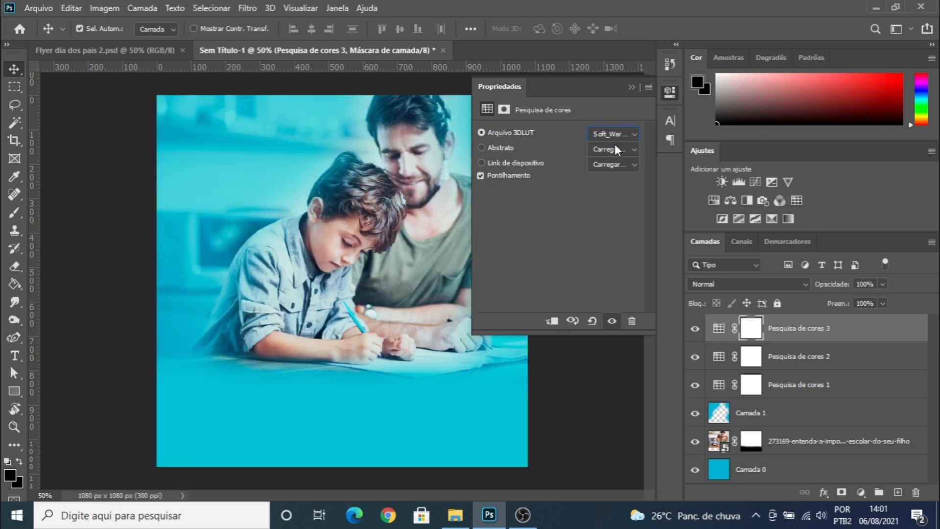
click(883, 303)
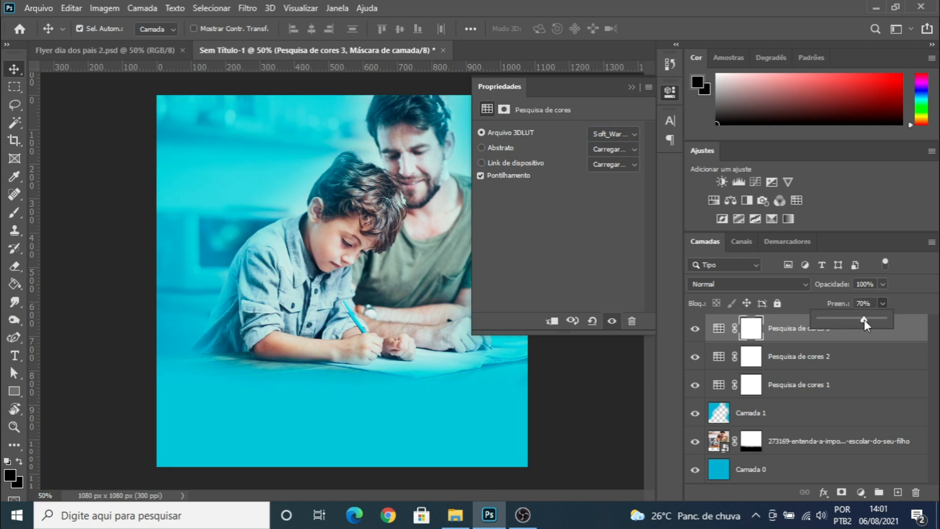
click(623, 85)
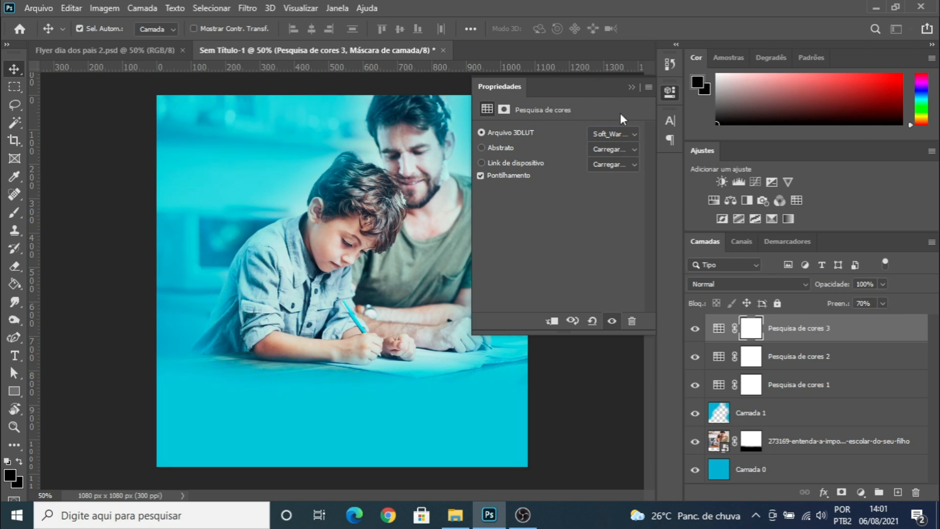
click(635, 85)
Step: Group the three Color Lookup layers, compare the image with and without them, and name the group Ambientação
shift+click(782, 378)
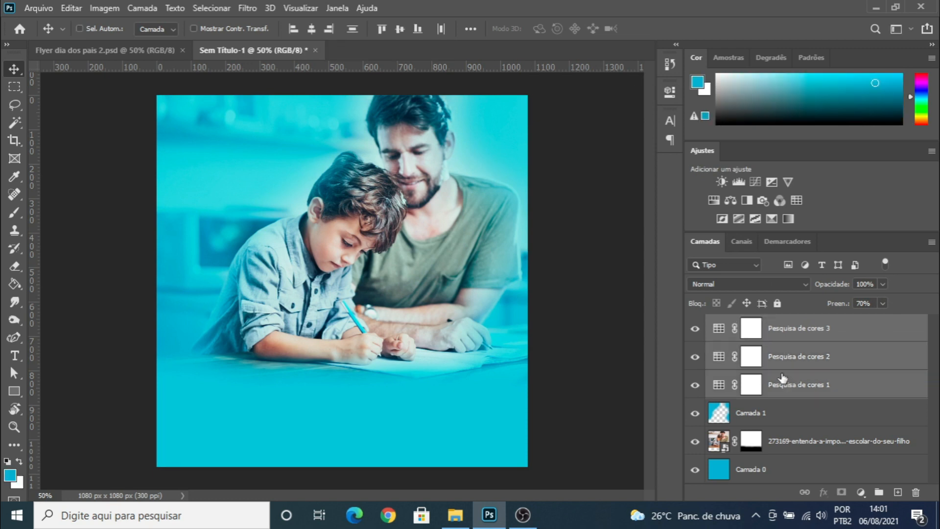
key(ctrl+g)
click(695, 324)
click(696, 324)
double_click(745, 322)
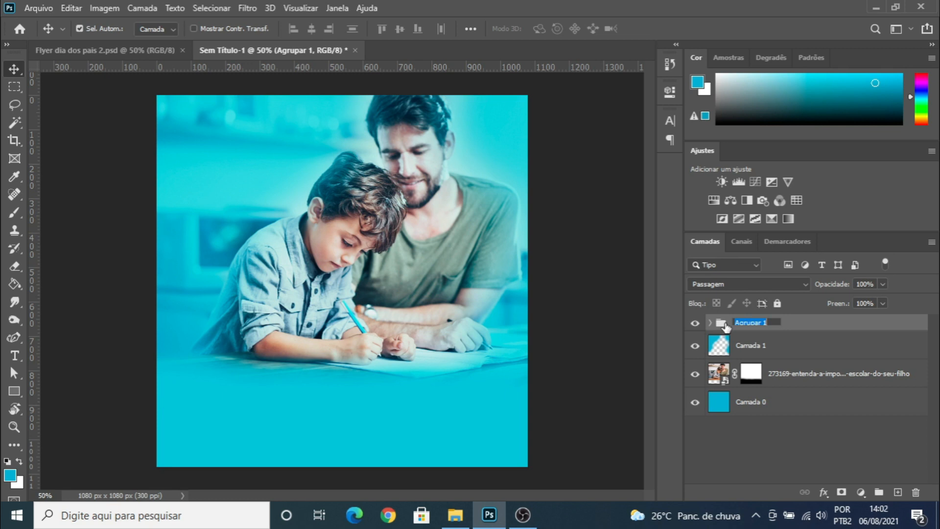
text(Ambientação)
click(727, 327)
Step: Create a new layer directly above Camada 1 and fill it with solid gray a7a7a7
click(731, 343)
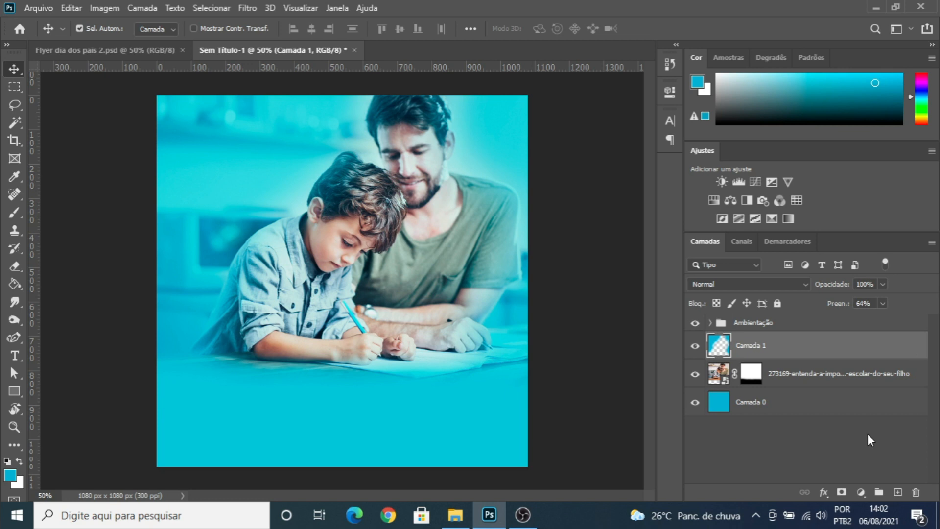
click(898, 492)
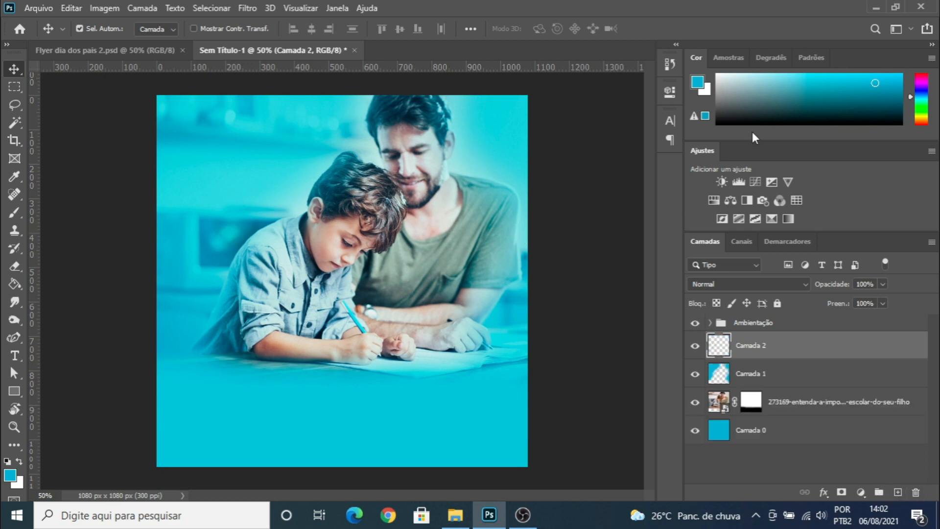
click(717, 91)
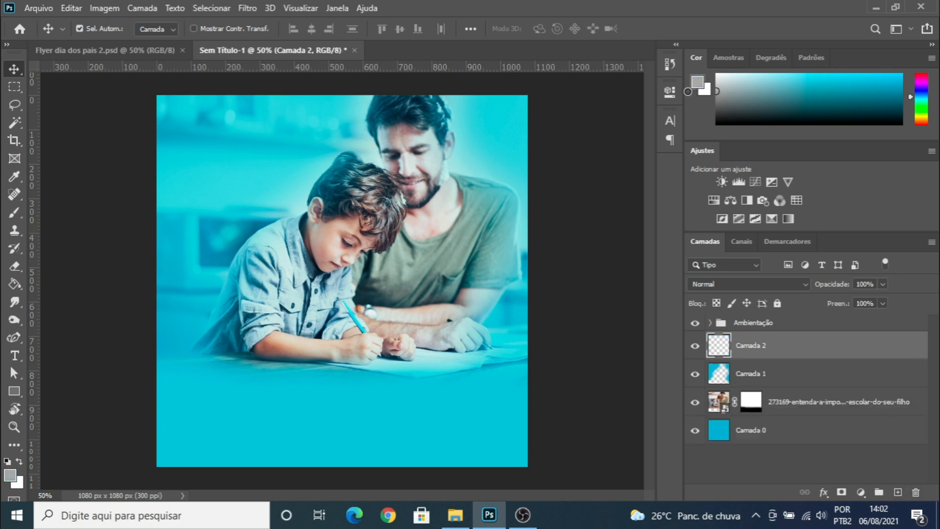
click(697, 83)
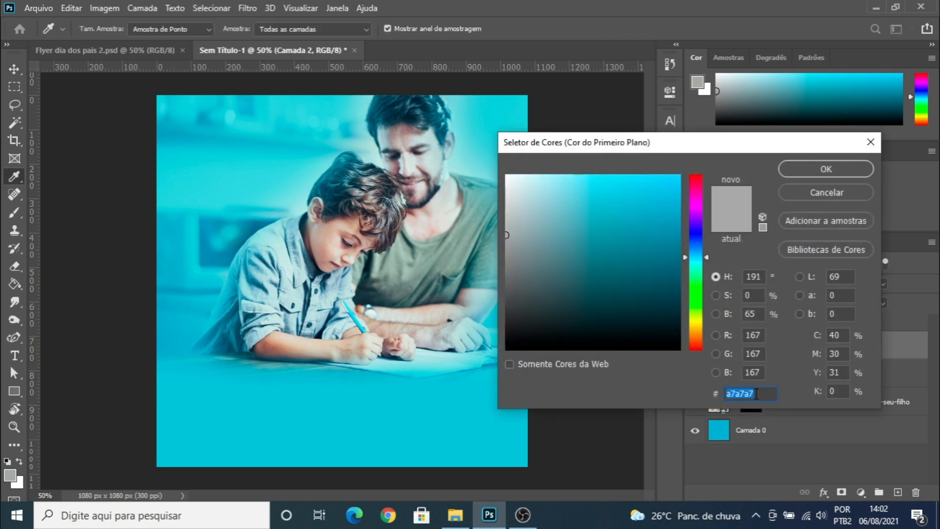
click(826, 170)
key(v)
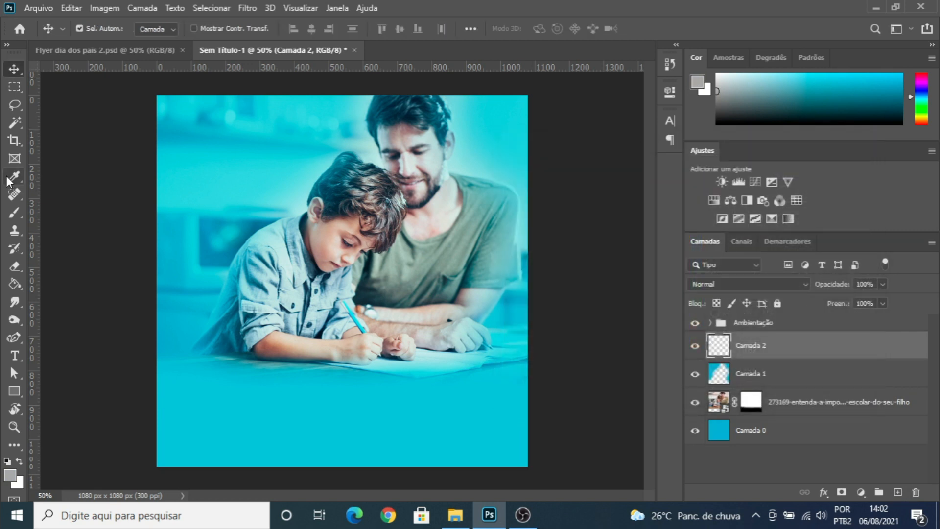
click(15, 283)
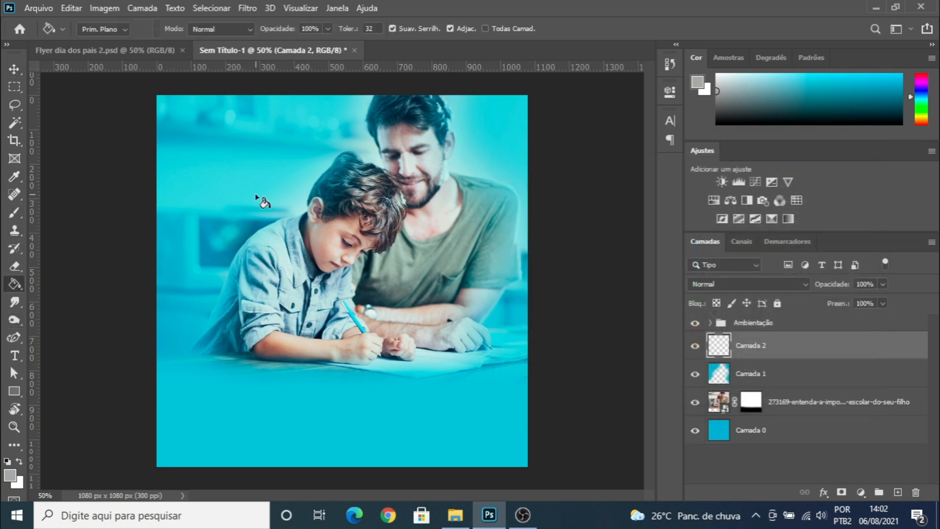
click(264, 180)
click(15, 69)
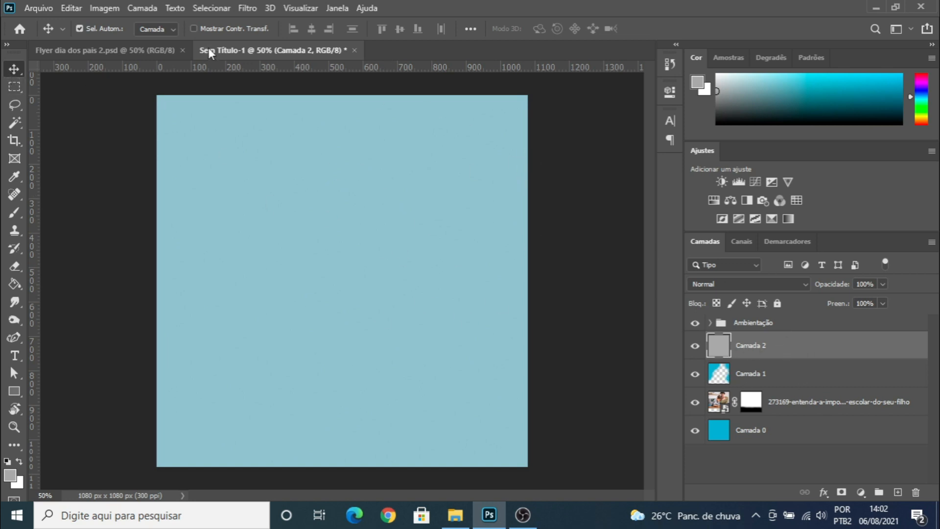
Step: Apply the Add Noise filter to the gray layer at 22,04% with uniform distribution and monochromatic noise
click(253, 10)
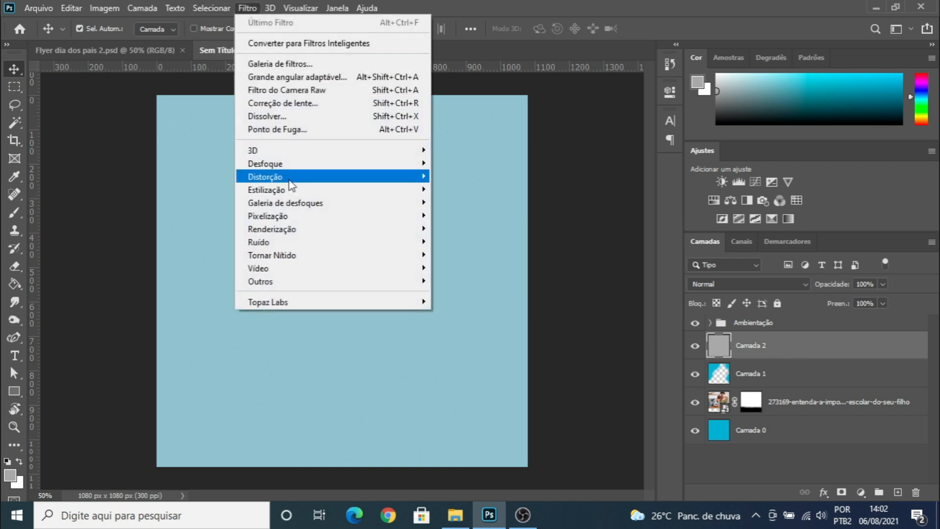
mouse_move(300, 169)
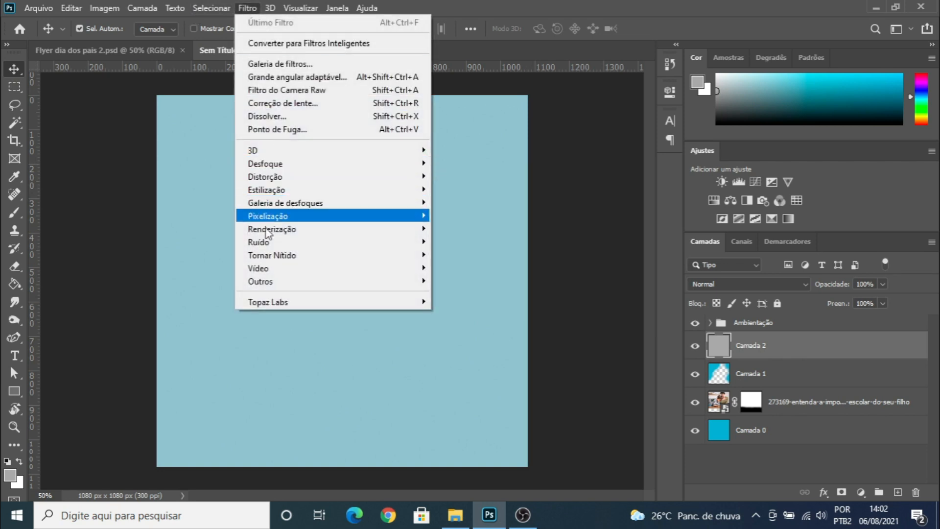
mouse_move(268, 245)
click(479, 243)
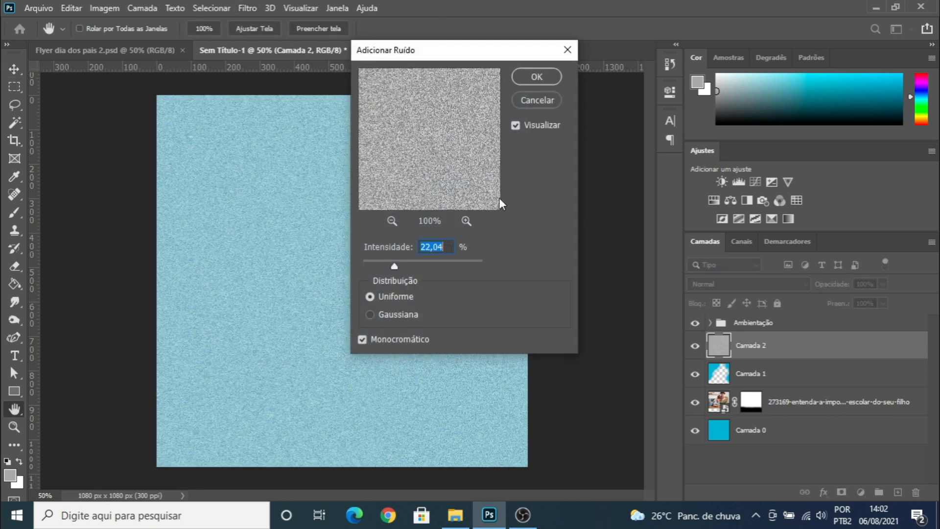
drag(416, 54, 575, 51)
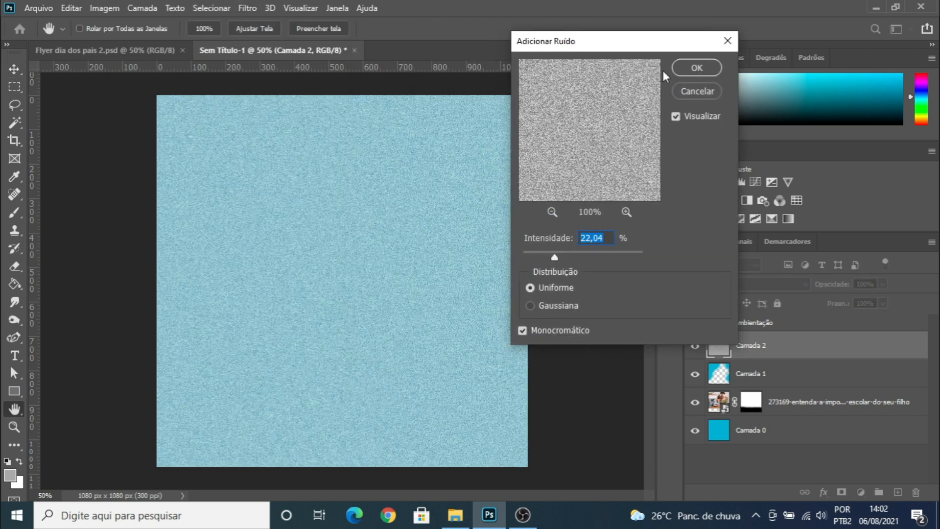
click(698, 67)
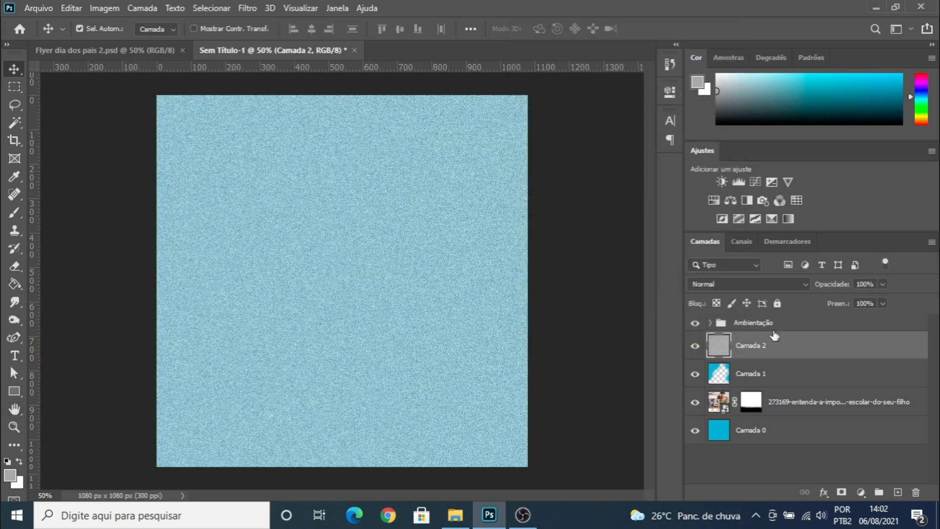
Step: Set the noise layer's blend mode to Luz Indireta (Soft Light) and its fill to 60%
click(800, 286)
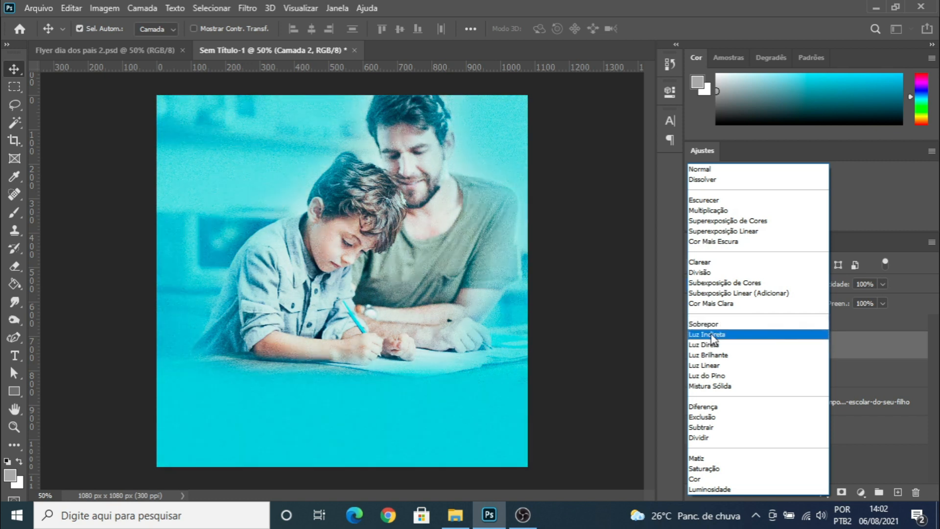
click(712, 336)
click(883, 303)
drag(871, 316, 858, 320)
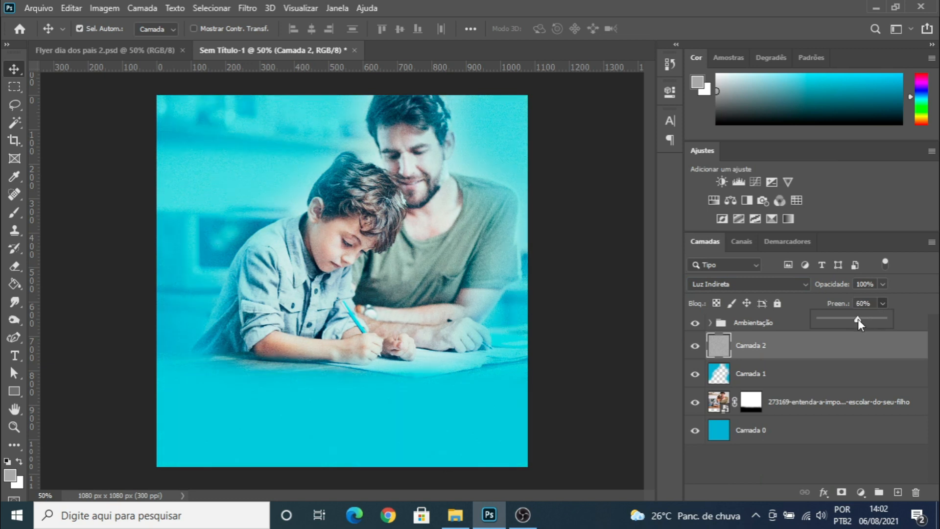
Step: Compare the flyer with and without the noise layer and inspect the grain over the figures at different magnifications
click(691, 347)
click(695, 346)
scroll(337, 211, up, 5)
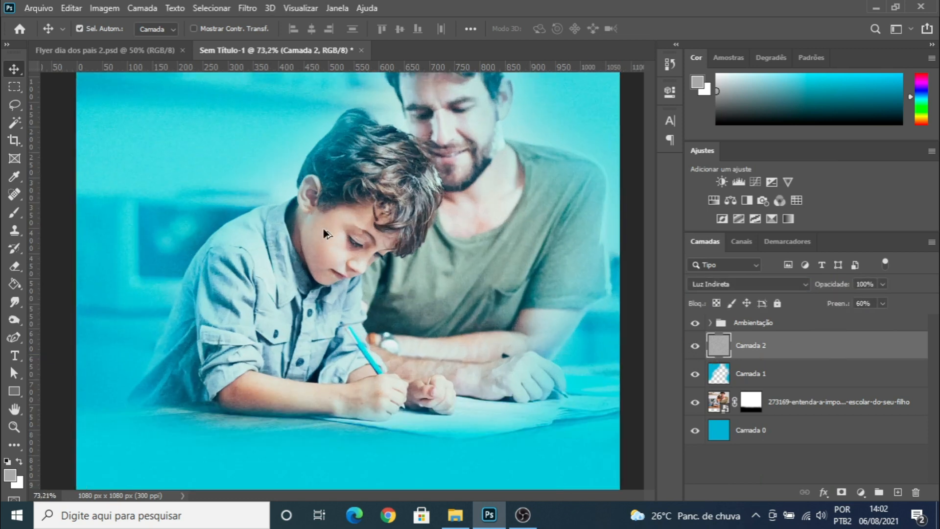
scroll(355, 205, down, 3)
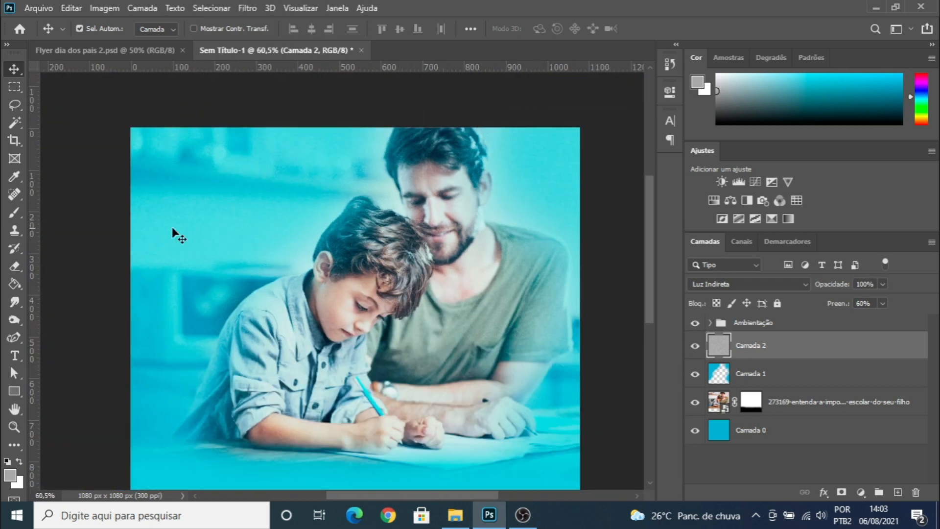
scroll(199, 307, up, 3)
click(695, 346)
click(695, 346)
scroll(527, 322, down, 4)
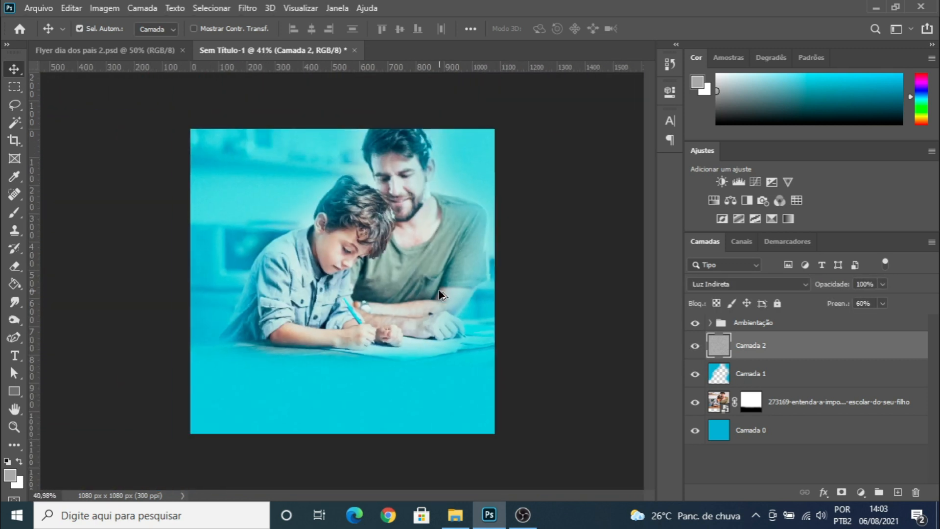
scroll(438, 290, up, 1)
scroll(296, 243, up, 1)
scroll(295, 239, down, 2)
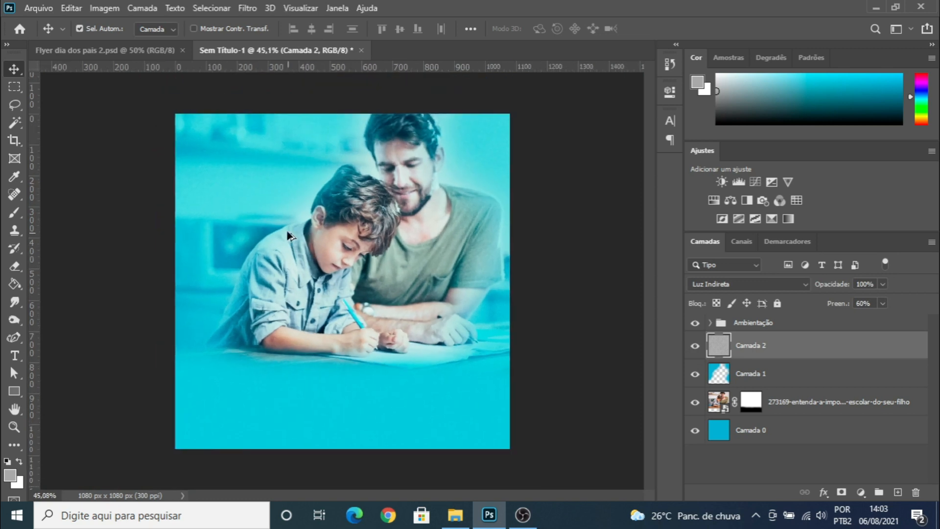
scroll(295, 239, up, 1)
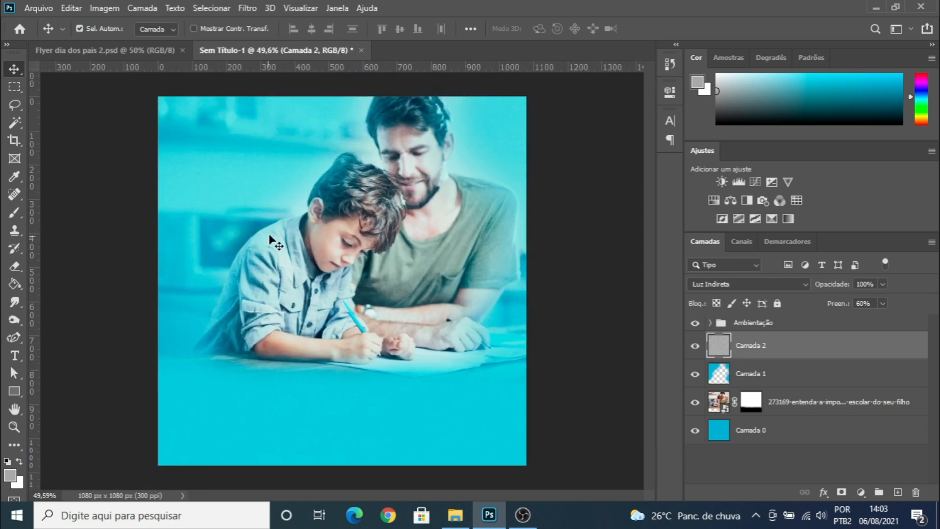
scroll(294, 257, down, 1)
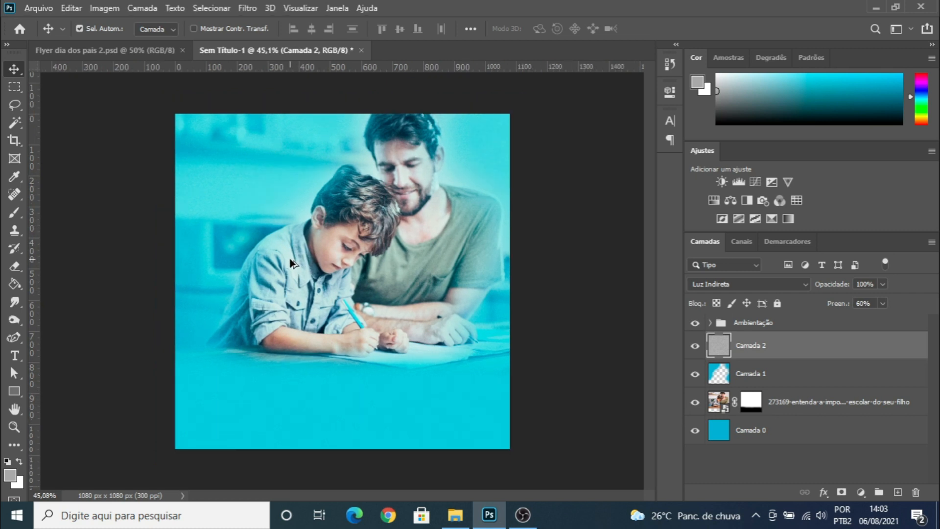
Step: Group Camada 2, Camada 1, the masked photo layer and Camada 0, and name the group BG
scroll(298, 258, up, 2)
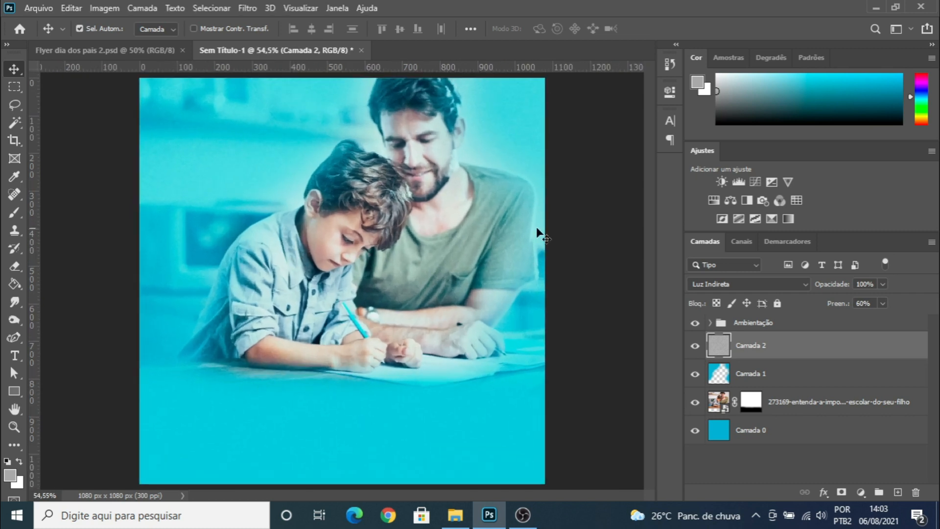
scroll(462, 224, down, 1)
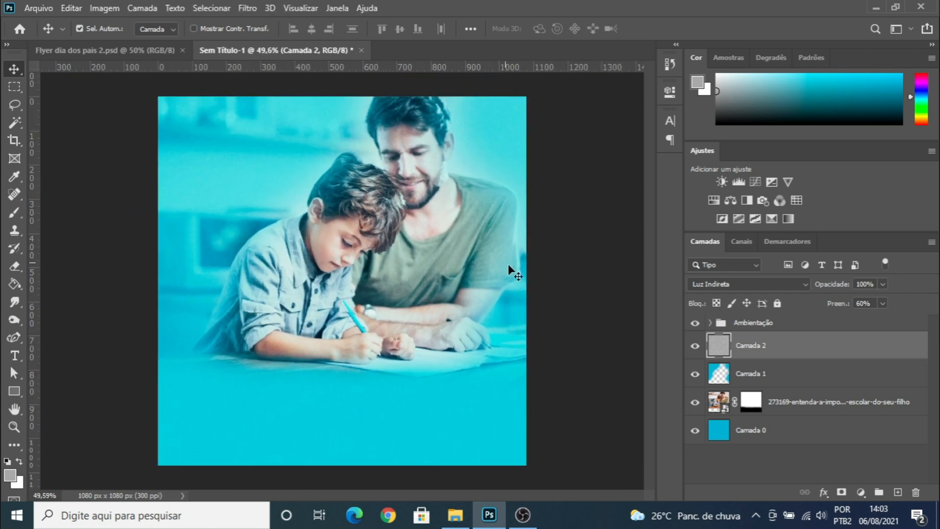
shift+click(766, 433)
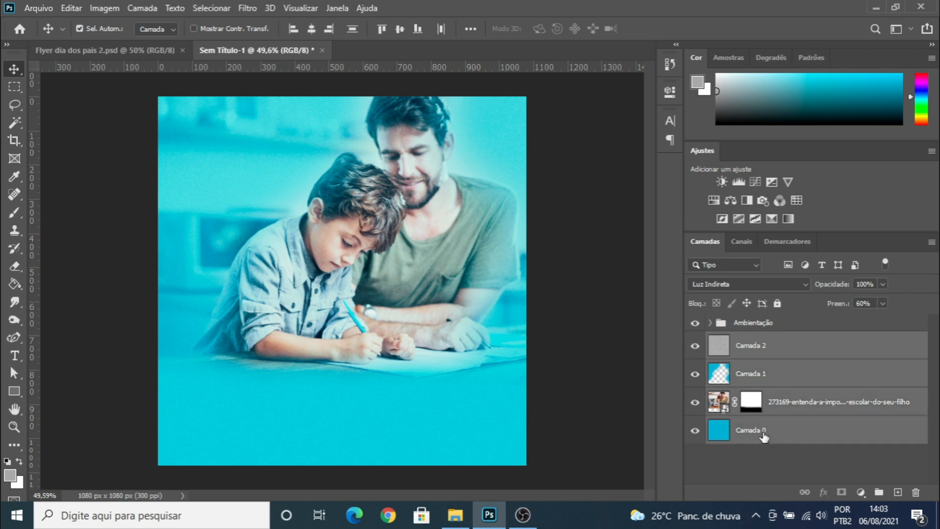
key(ctrl+g)
double_click(745, 341)
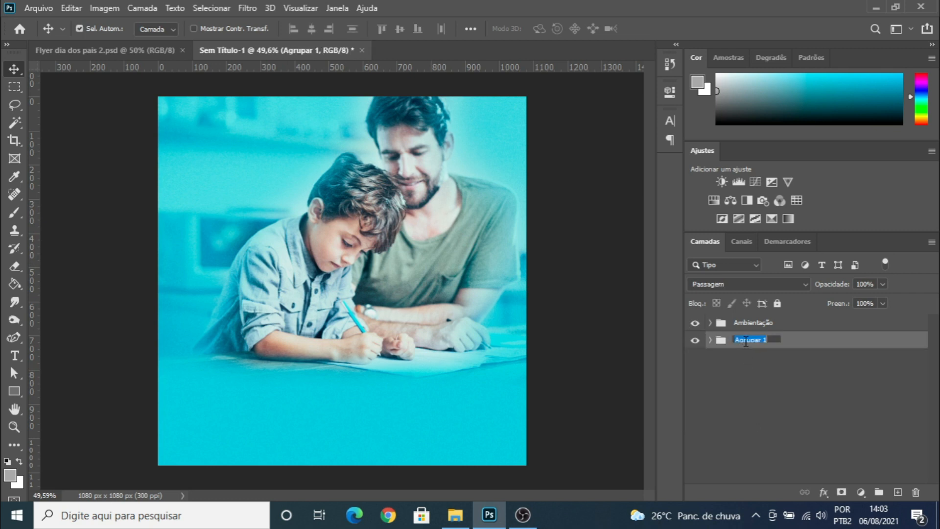
text(BG)
key(Return)
right_click(746, 345)
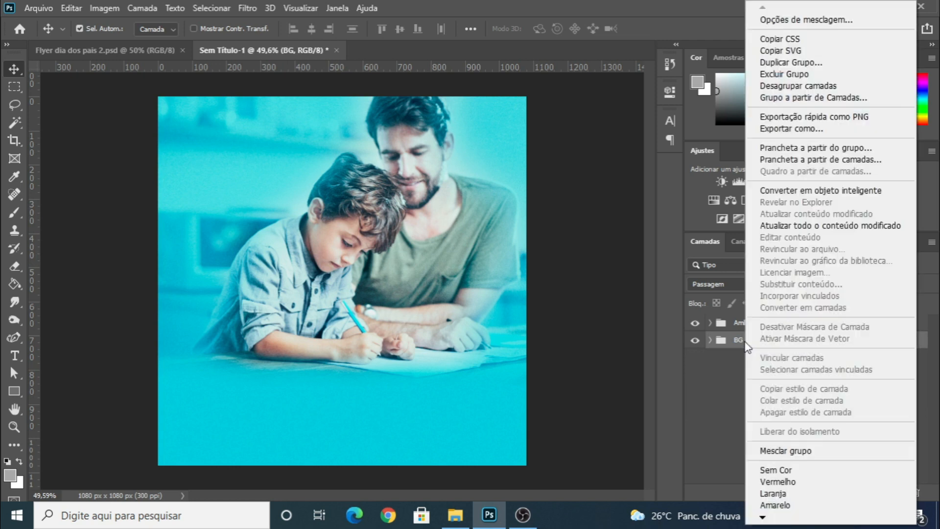
click(718, 348)
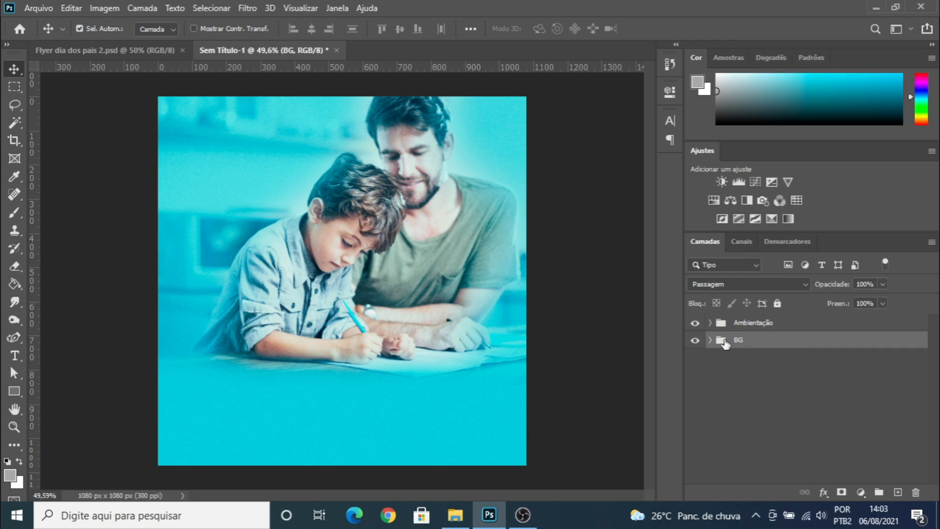
Step: Add a solid color fill layer in blue 00a8ff above the Ambientação group
click(754, 327)
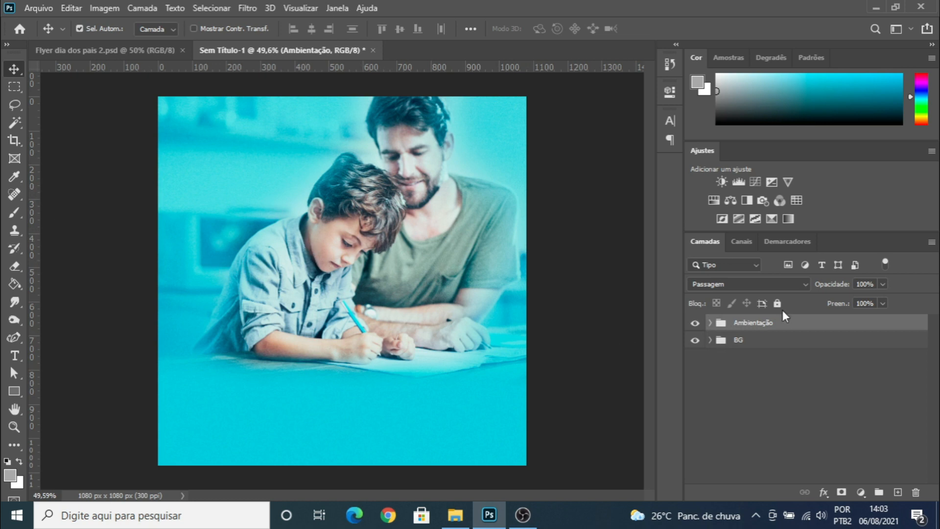
click(710, 323)
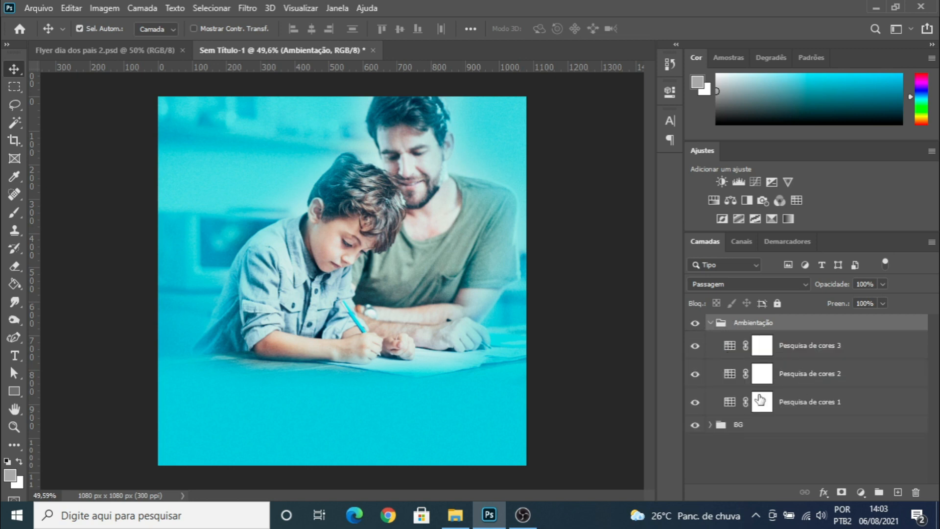
click(710, 323)
click(860, 493)
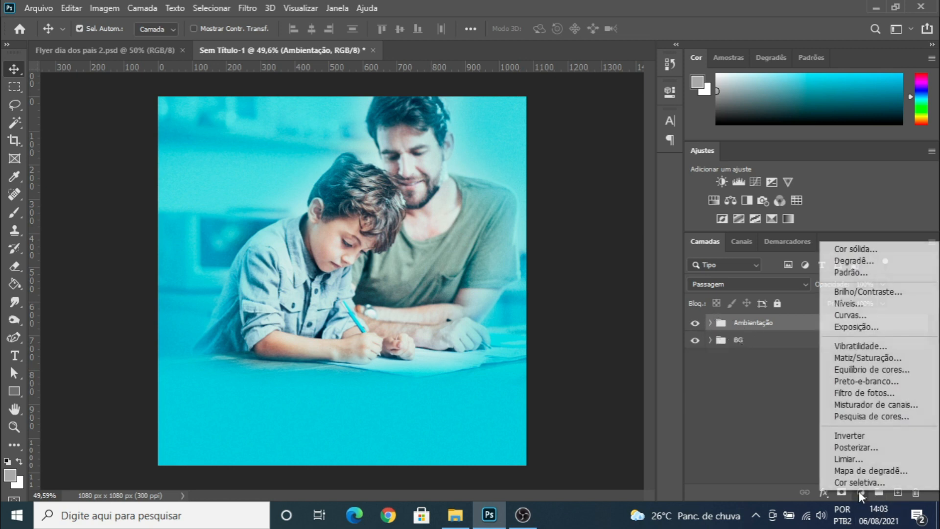
click(856, 249)
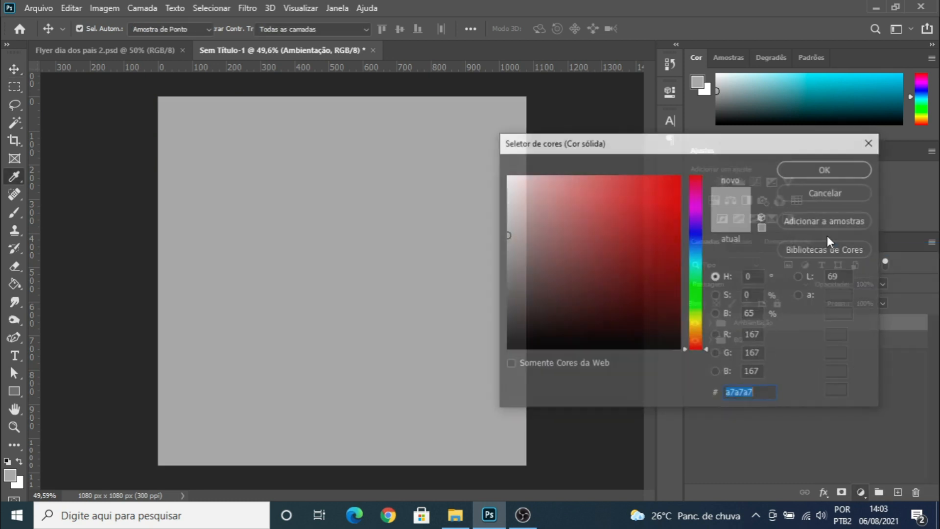
drag(691, 269, 701, 252)
drag(666, 216, 678, 176)
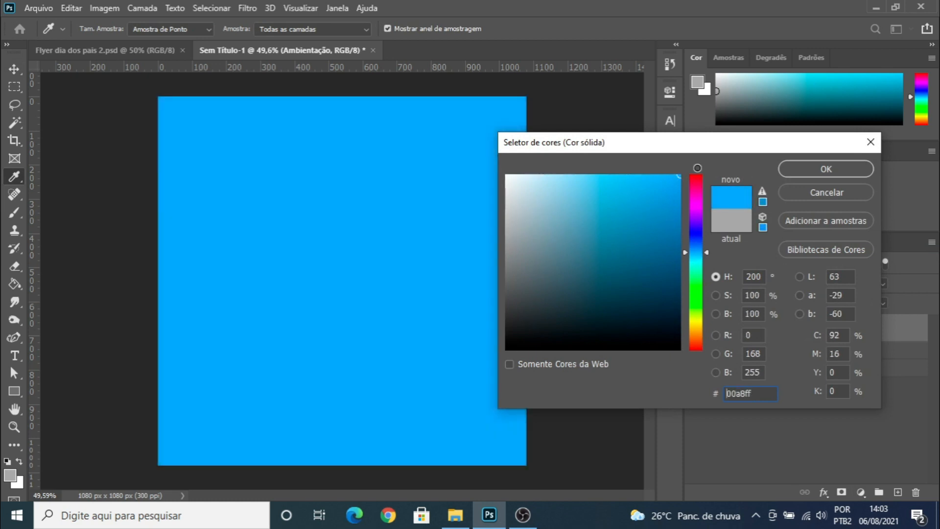
click(812, 168)
double_click(709, 324)
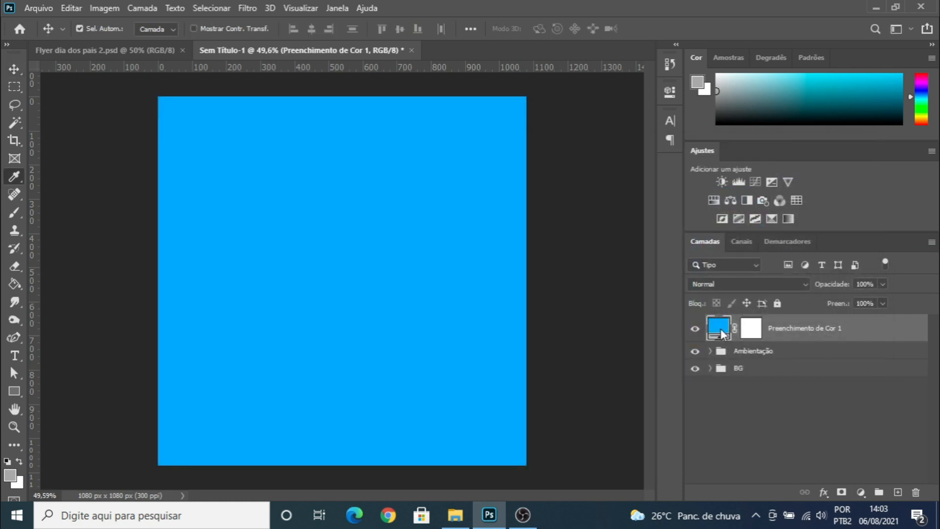
click(839, 166)
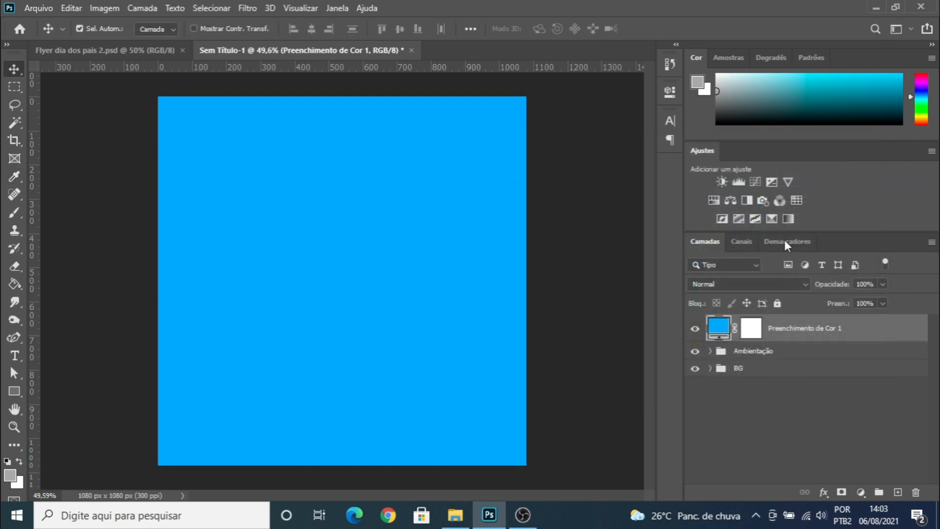
Step: Set the blue color fill layer's fill to 8% and compare the flyer with and without it
click(883, 304)
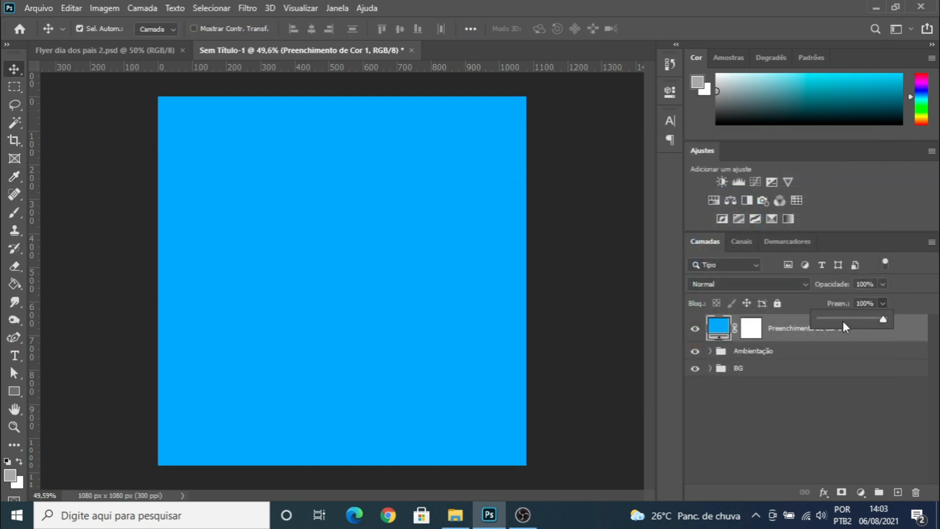
click(823, 318)
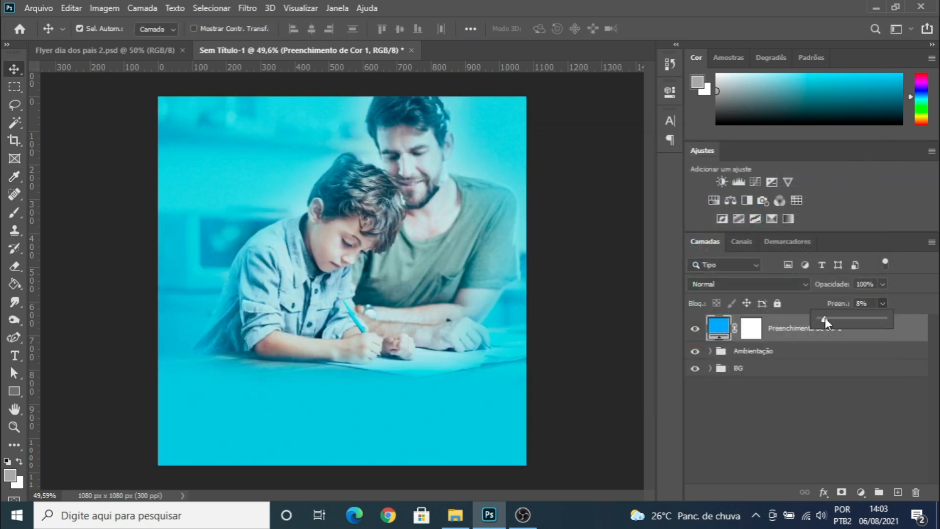
drag(823, 317, 826, 317)
click(696, 329)
click(695, 329)
click(695, 330)
click(696, 330)
click(695, 329)
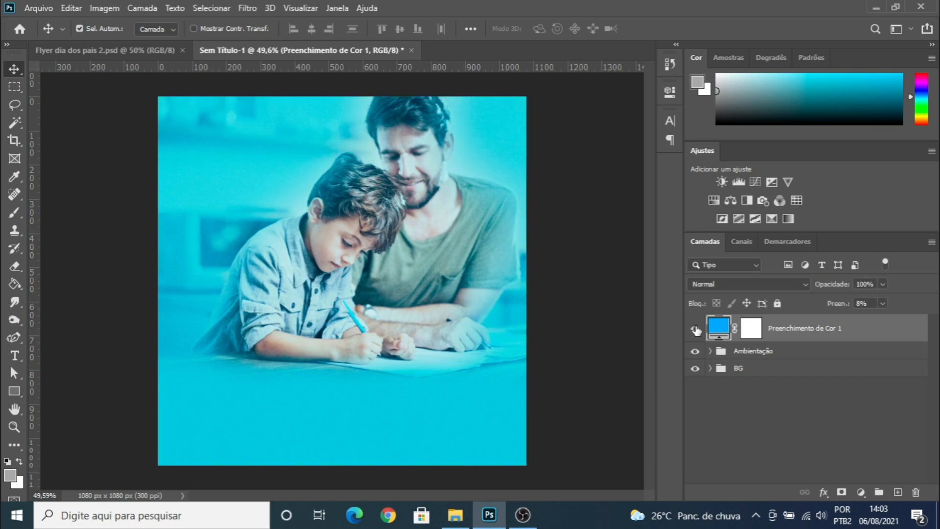
Step: Move the blue color fill layer into the Ambientação group and check the whole flyer
click(52, 125)
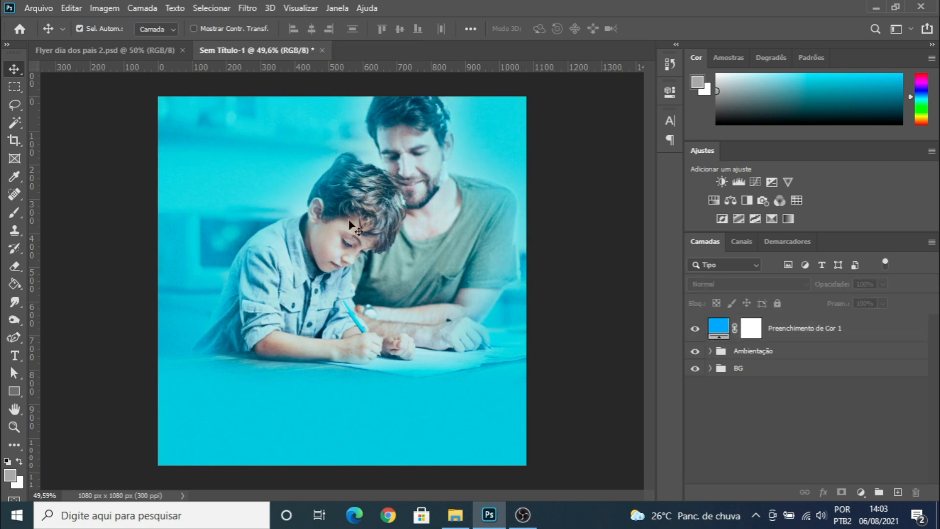
scroll(400, 273, down, 2)
scroll(385, 288, up, 3)
drag(836, 342, 759, 352)
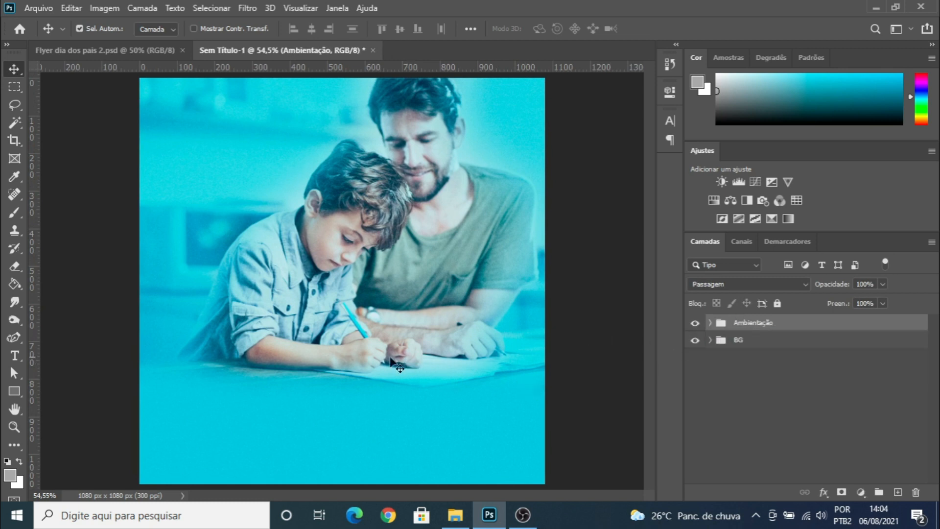
scroll(392, 363, down, 2)
scroll(350, 340, up, 1)
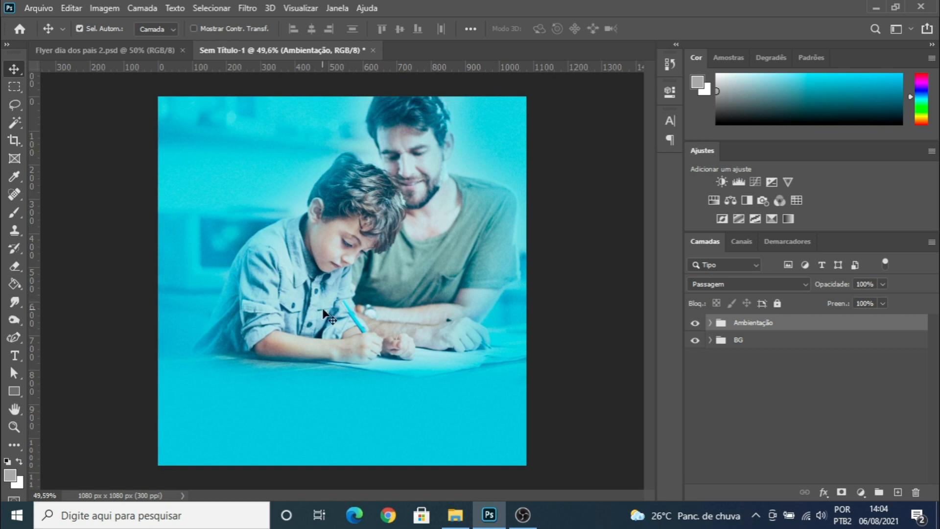
Step: Add the text Feliz in Black Oval II below the boy's forearm and scale it up to about 1537%
click(15, 356)
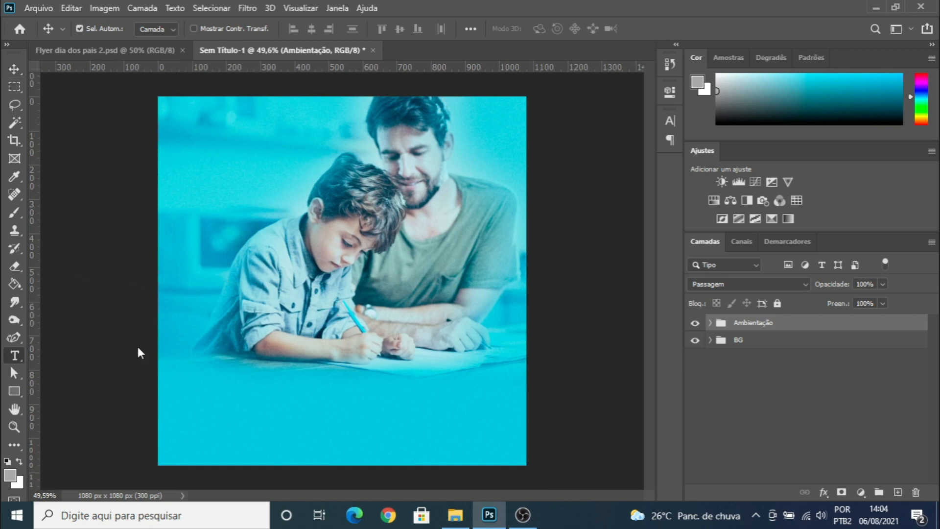
click(310, 365)
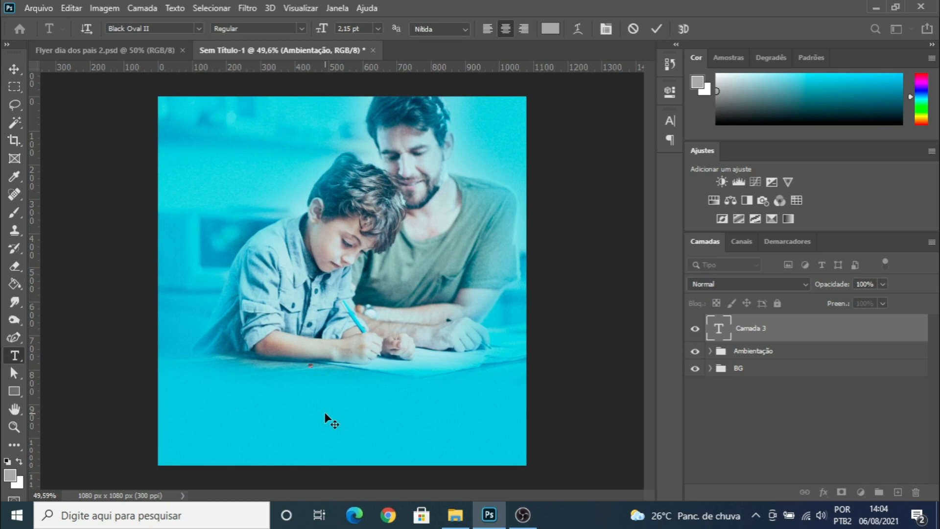
click(15, 70)
key(ctrl+t)
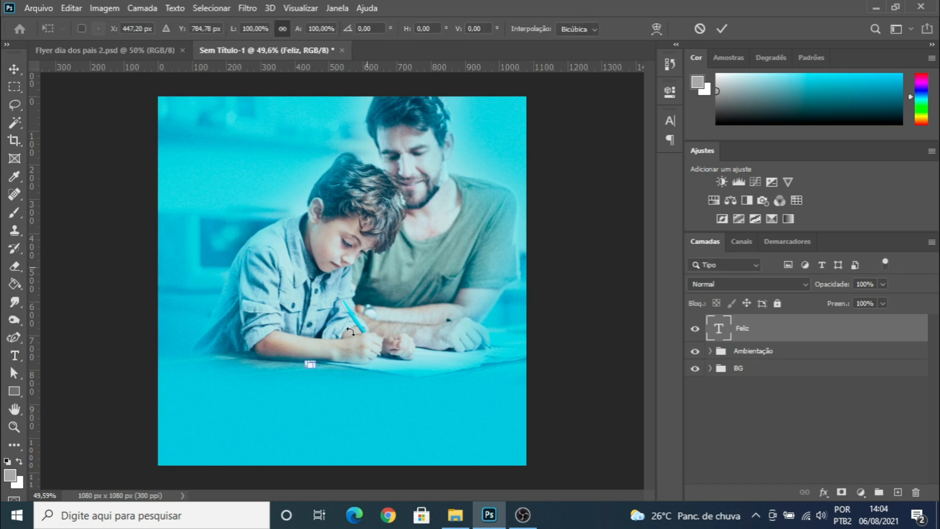
drag(321, 361, 388, 301)
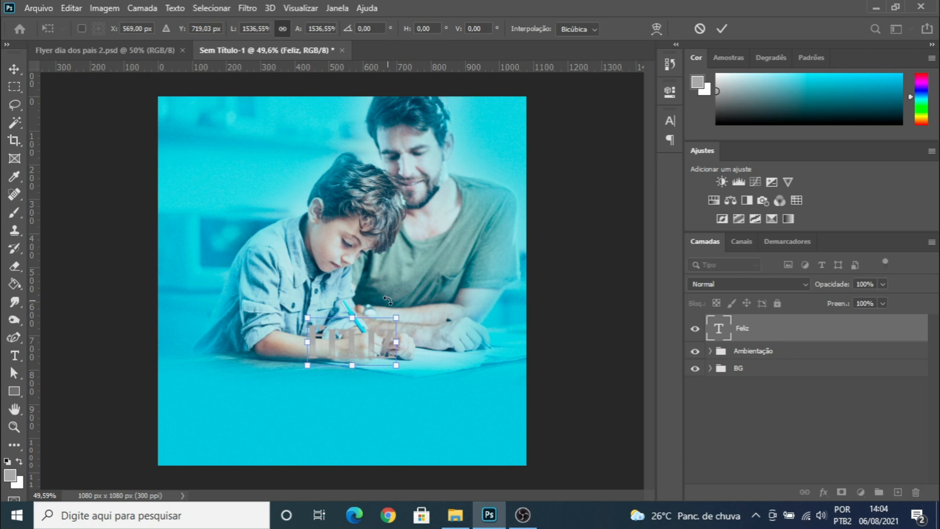
key(Return)
Step: Duplicate the Feliz text directly below the original and color the copy dark teal 003a48
drag(332, 345, 332, 375)
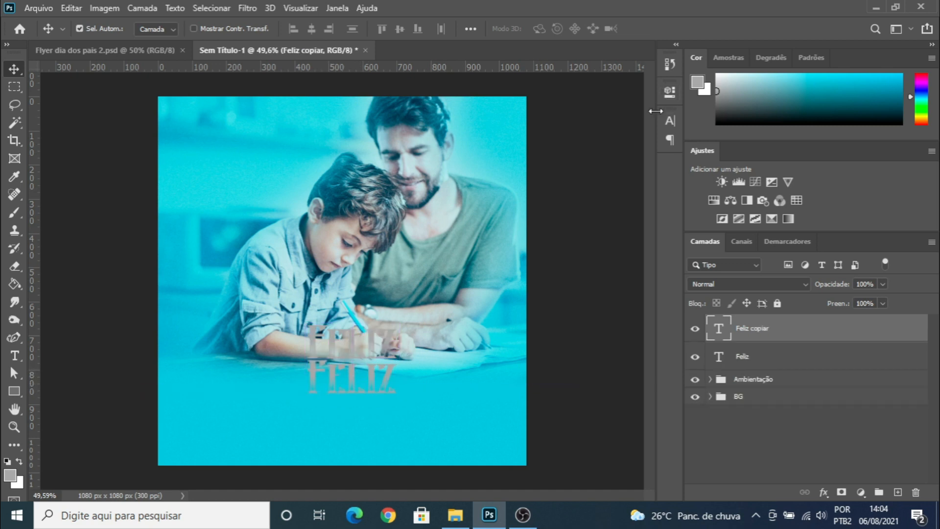
click(670, 91)
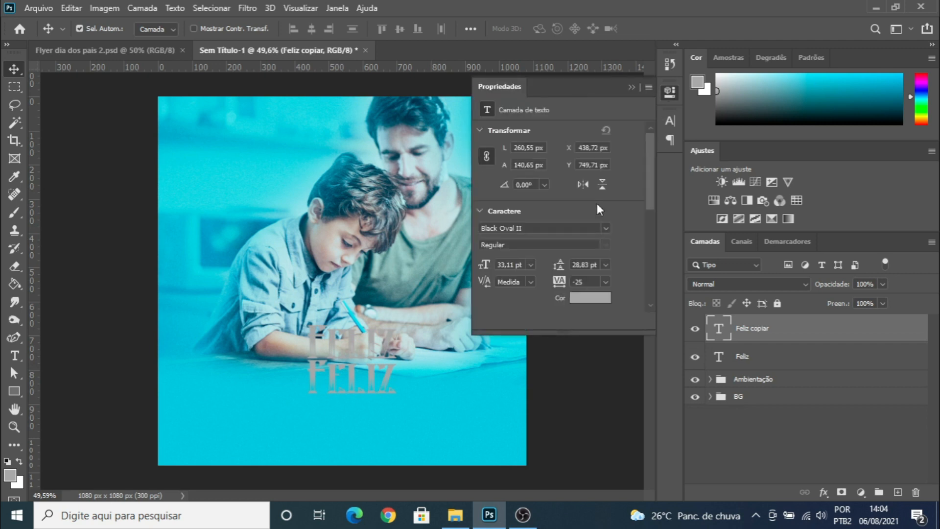
click(592, 298)
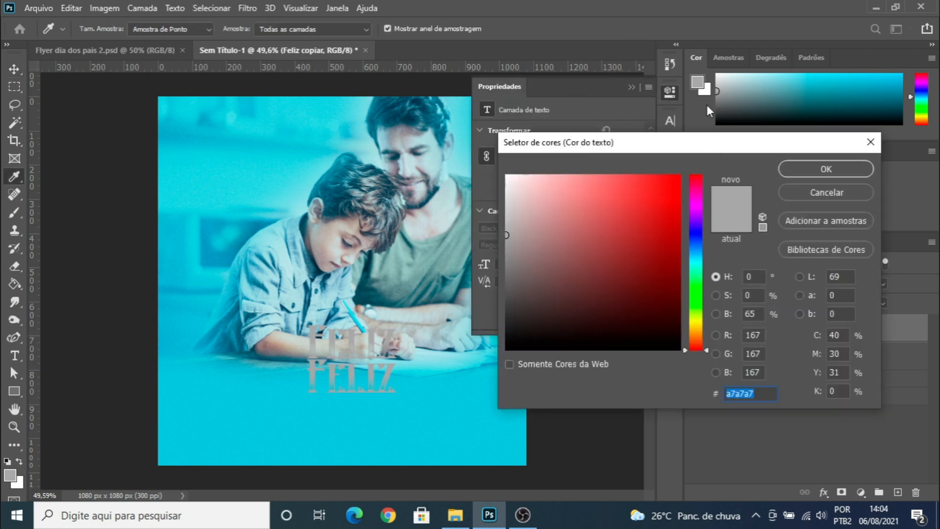
drag(817, 98, 884, 83)
mouse_move(662, 225)
mouse_down()
mouse_move(662, 210)
mouse_move(682, 308)
mouse_move(688, 301)
mouse_up()
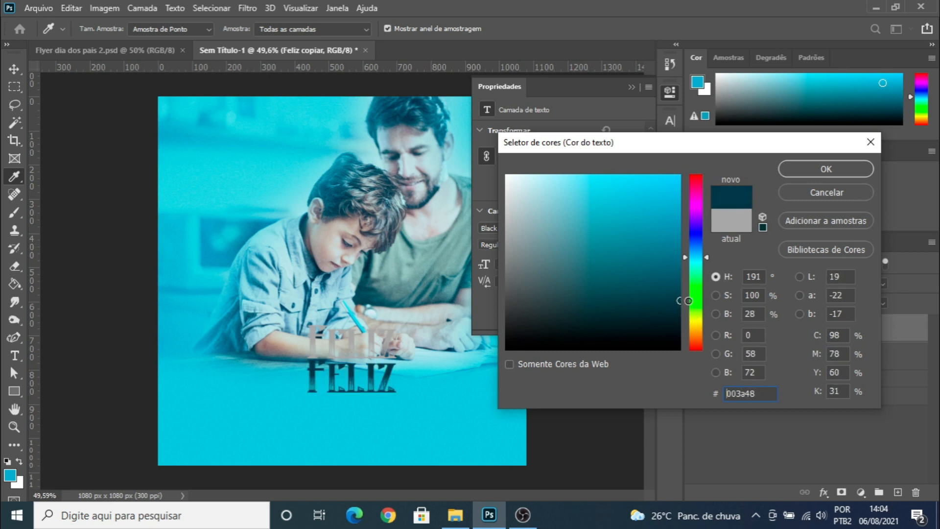
key(Return)
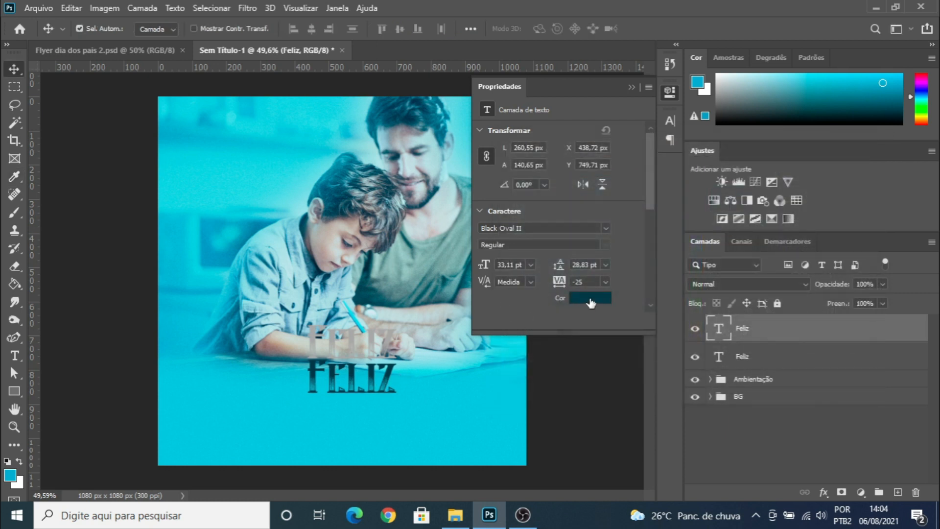
click(591, 300)
double_click(726, 398)
click(842, 167)
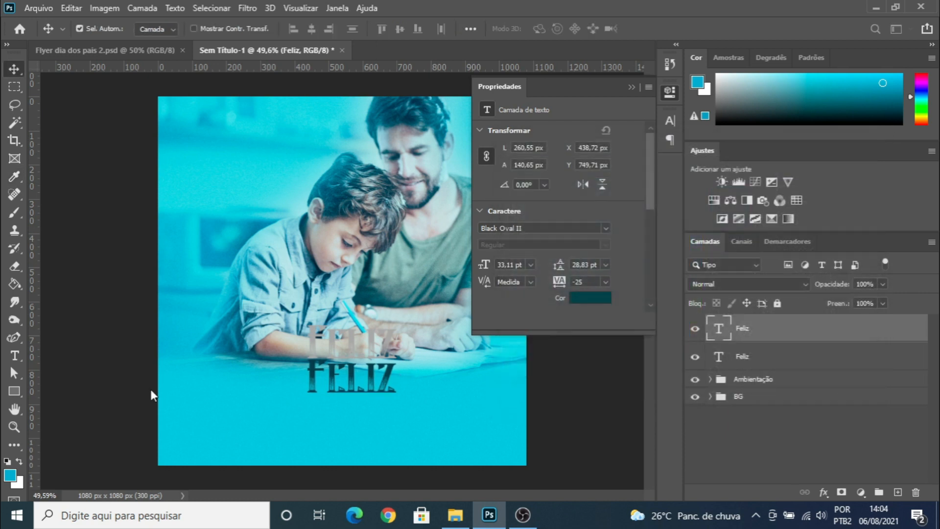
click(627, 86)
Step: Replace the wording of the dark teal Feliz copy with DIA
scroll(362, 376, up, 2)
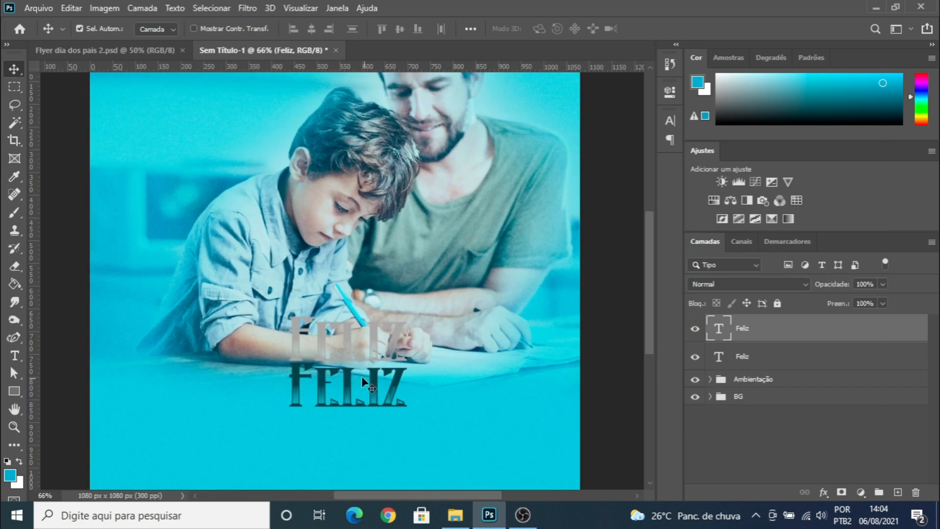
scroll(362, 376, down, 1)
key(t)
double_click(318, 348)
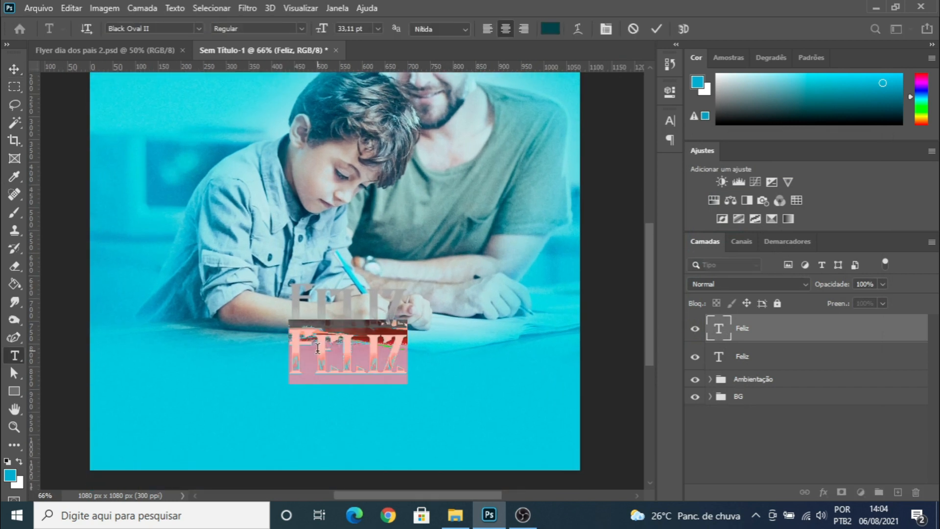
text(DIA)
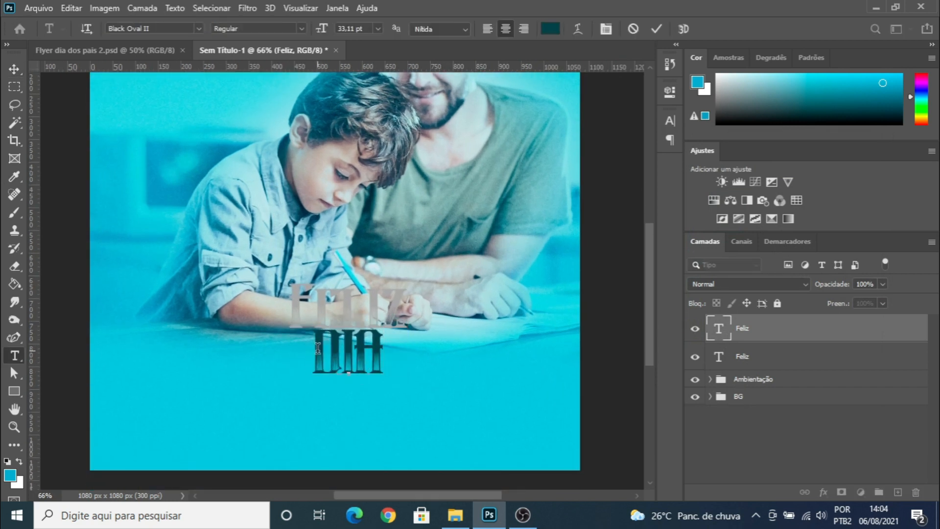
click(15, 68)
Step: Duplicate the DIA text beside the original on the same line and change the copy's wording to dos
drag(320, 357, 395, 357)
double_click(397, 344)
text(DOS)
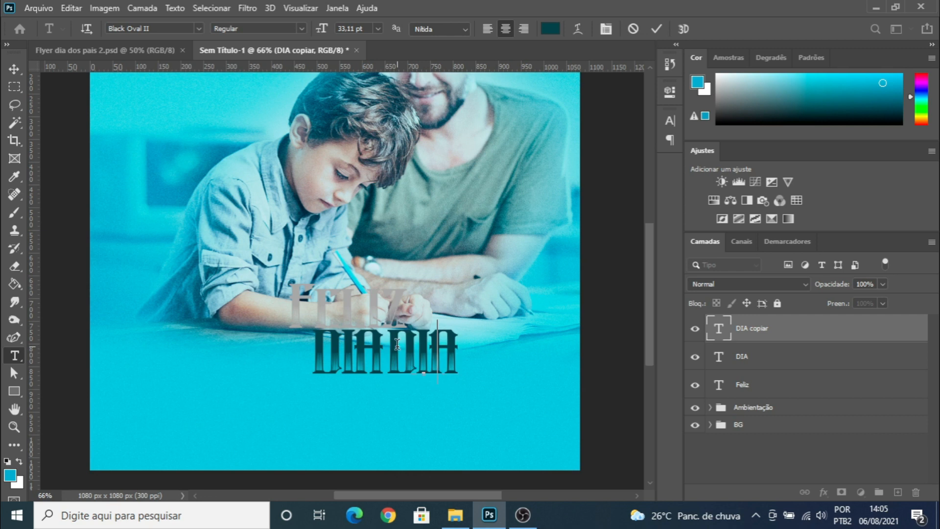
click(15, 69)
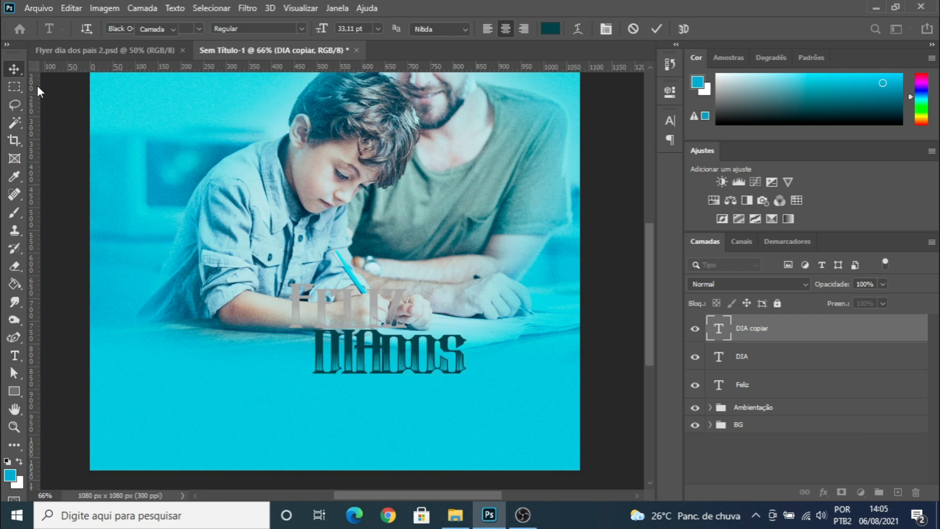
Step: Scale the dos text down to about 12,37 pt and place it just after DIA, near its baseline
key(ctrl+t)
drag(381, 316, 451, 328)
key(Return)
drag(440, 375, 398, 348)
Step: Widen the letter spacing of the dos text beside DIA
scroll(392, 372, up, 3)
scroll(391, 371, up, 7)
double_click(418, 339)
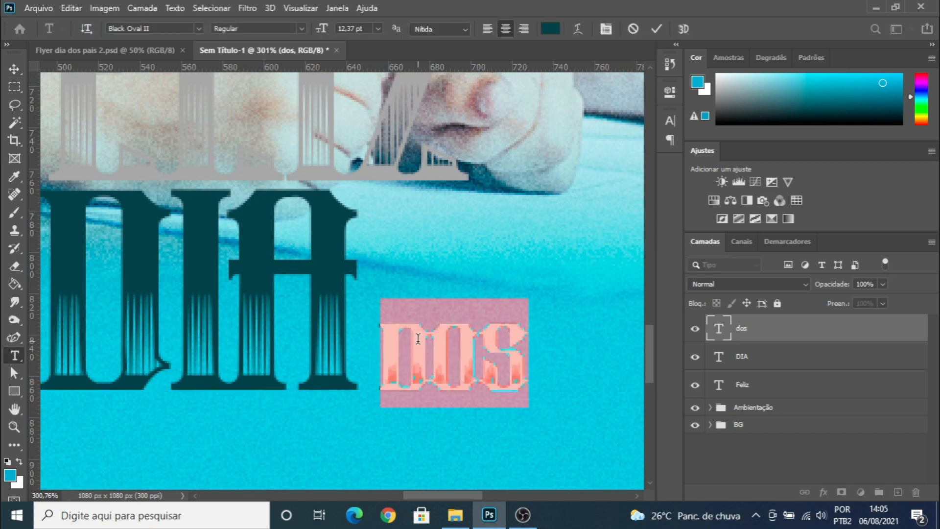
key(alt+Right)
key(alt+Right)
key(alt+Right)
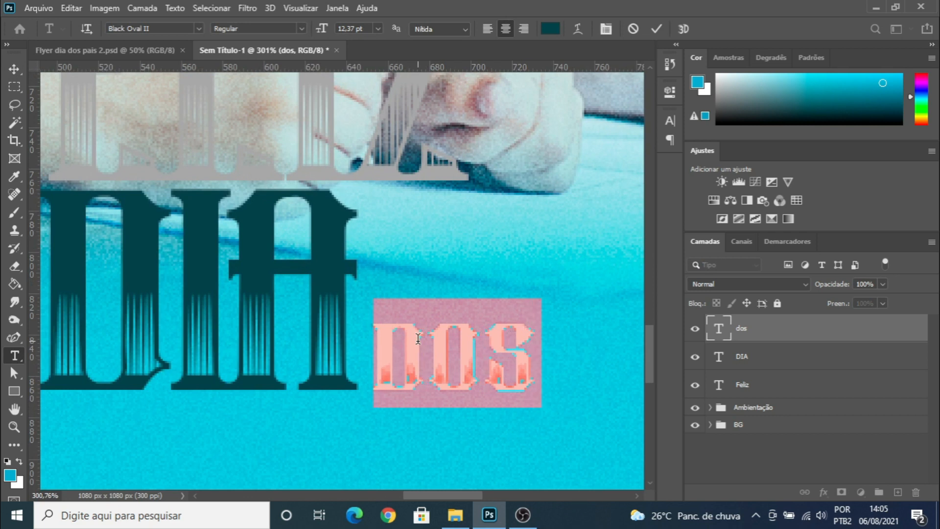
click(14, 69)
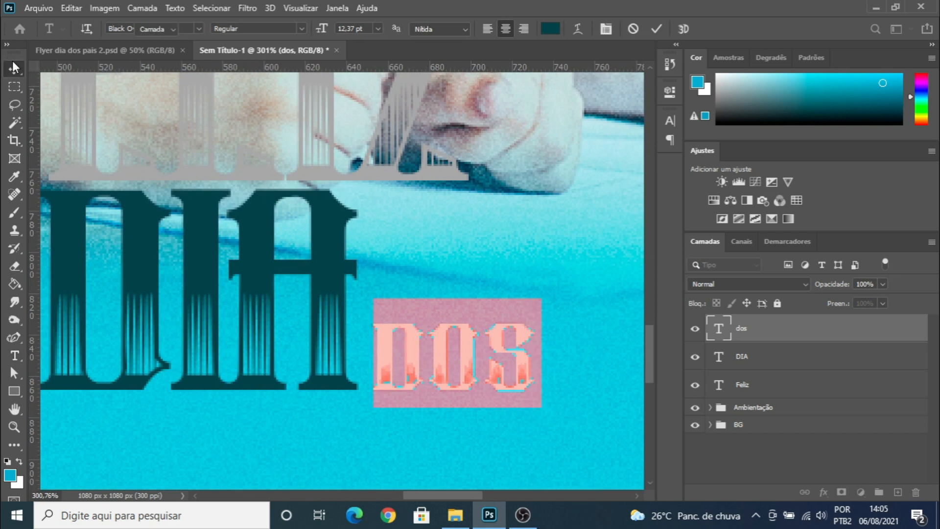
Step: Duplicate the DIA text directly below the original and change the copy's wording to PAIS
scroll(430, 335, down, 10)
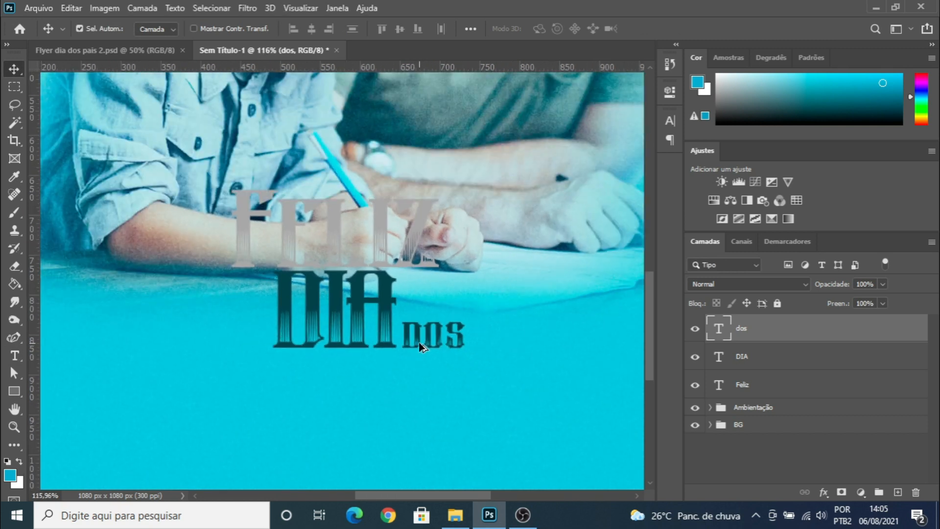
drag(360, 300, 360, 365)
double_click(357, 359)
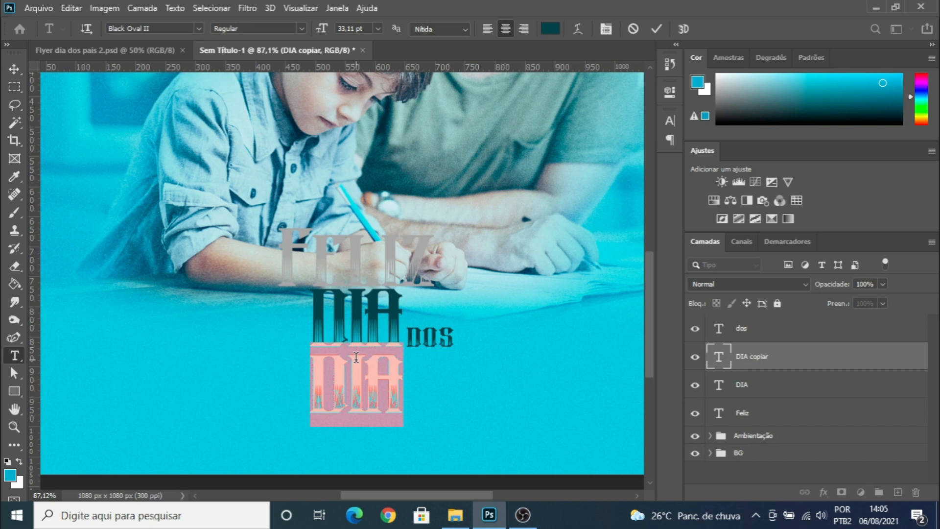
text(PAIS)
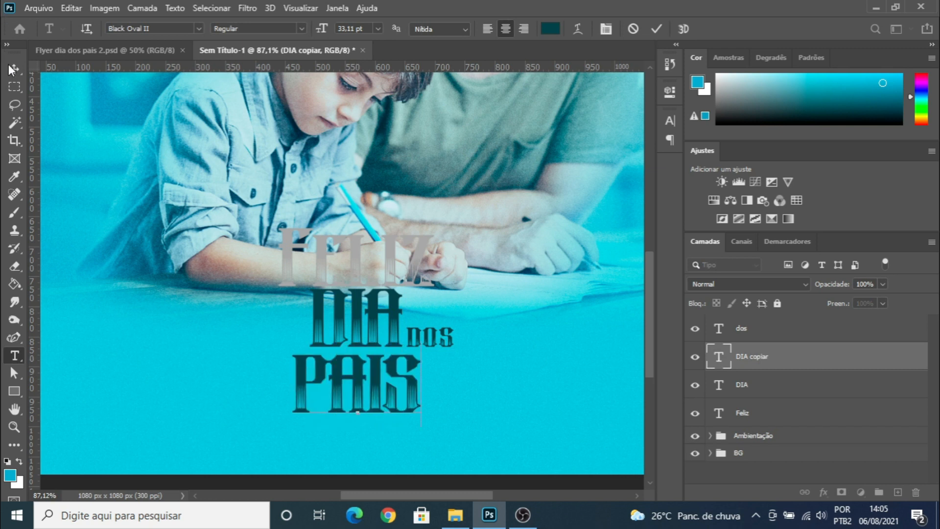
click(14, 69)
Step: Shift PAIS to the right and slightly up so it sits close beneath DIA and dos
drag(335, 359, 379, 359)
key(Up)
key(Up)
key(Up)
key(Up)
key(Up)
key(Up)
key(Up)
key(Up)
key(Up)
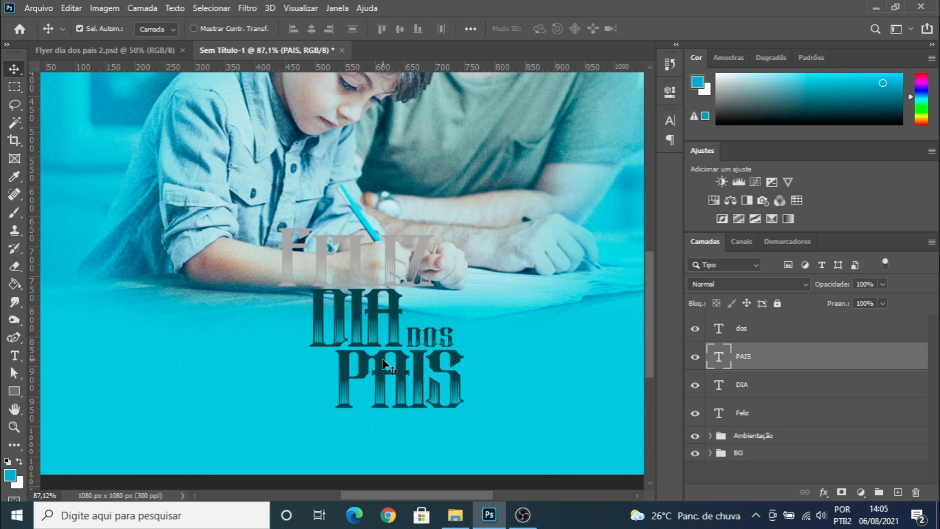
key(Right)
key(Right)
key(Right)
key(Right)
key(Right)
key(Right)
key(Right)
key(Right)
key(Right)
key(Right)
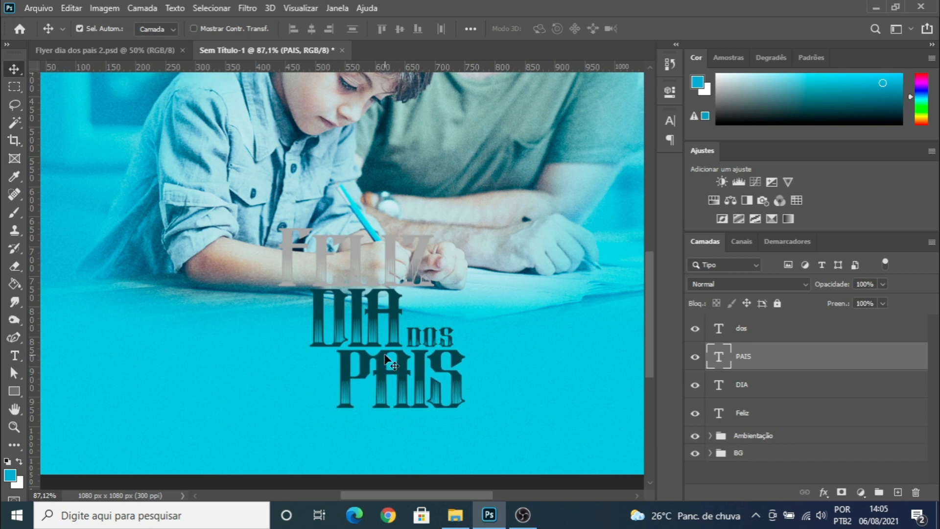
key(Right)
key(Right)
key(Right)
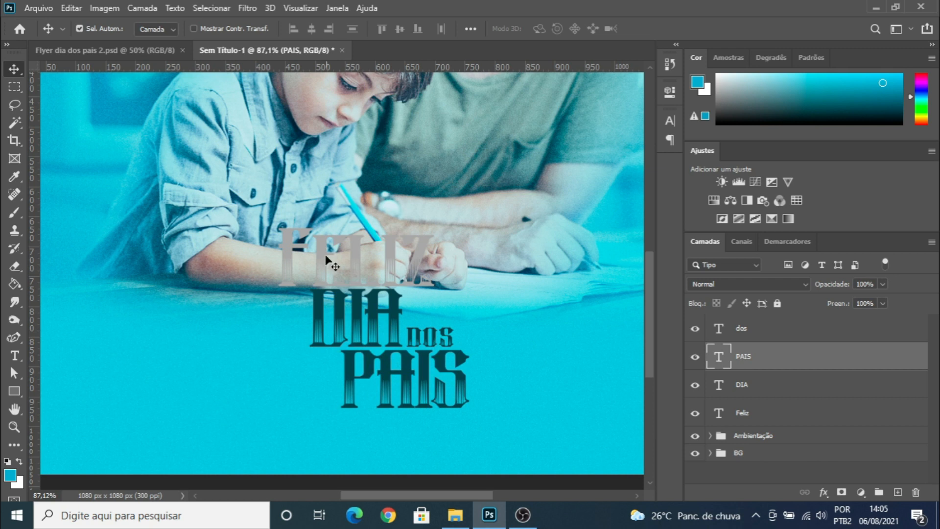
Step: Recolor the gray Feliz text white
click(357, 243)
double_click(358, 242)
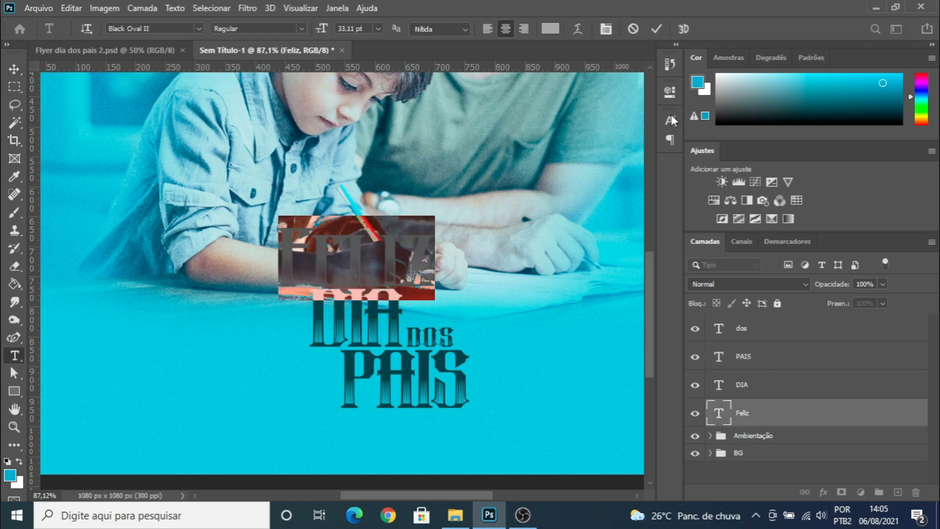
click(671, 92)
click(588, 297)
drag(561, 219, 505, 175)
click(786, 170)
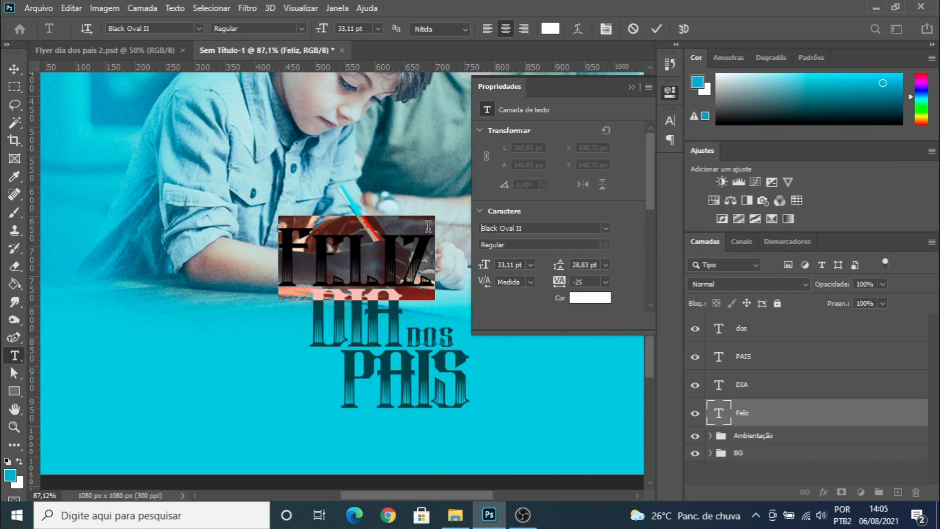
Step: Change the Feliz text's font to Agustina-Signature
click(605, 227)
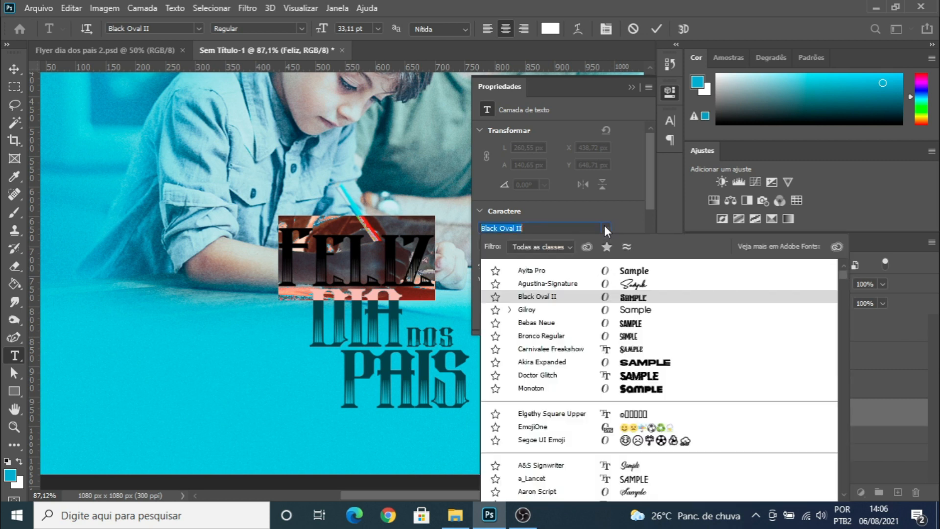
click(547, 285)
click(632, 87)
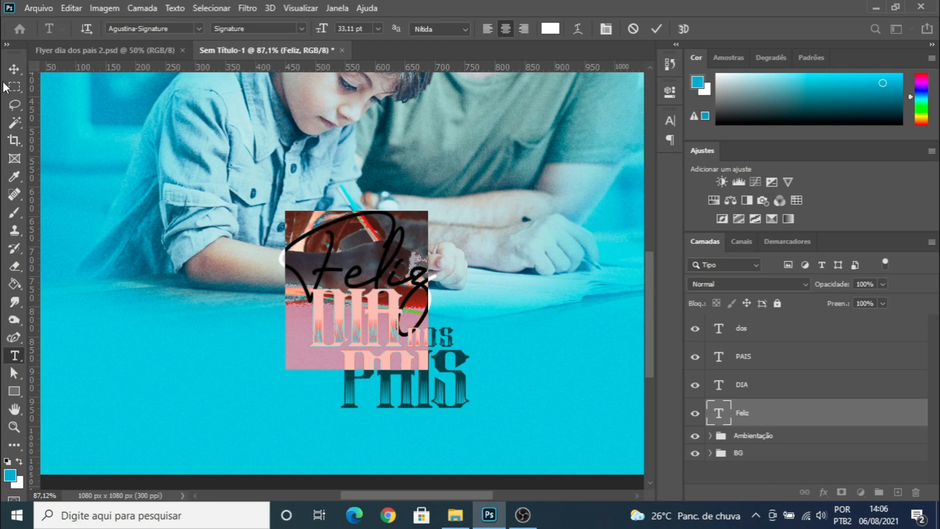
click(13, 69)
Step: Scale the Feliz text to 49,70% so it overlaps the top of DIA, and move its layer above all others
key(ctrl)
key(ctrl+t)
drag(281, 210, 333, 236)
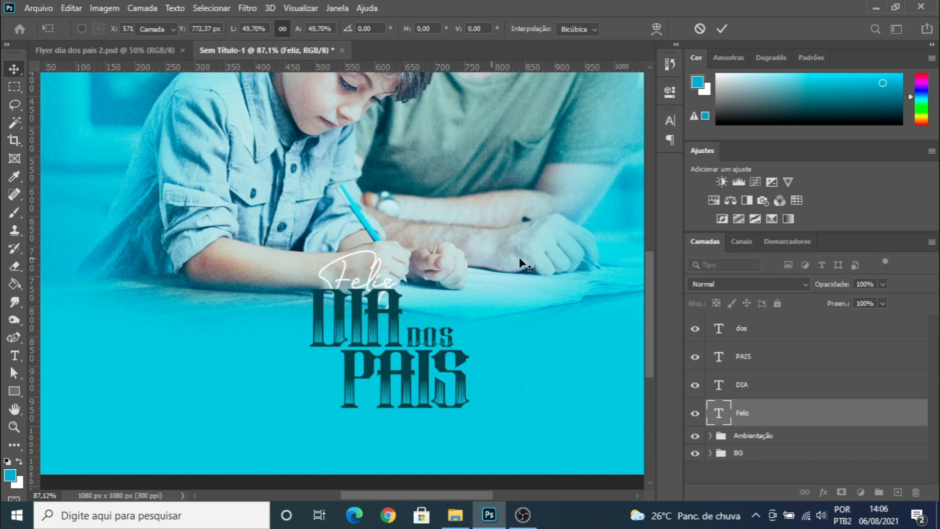
key(Return)
drag(749, 414, 746, 321)
Step: Set the tracking of the Feliz text to 0
scroll(368, 281, up, 5)
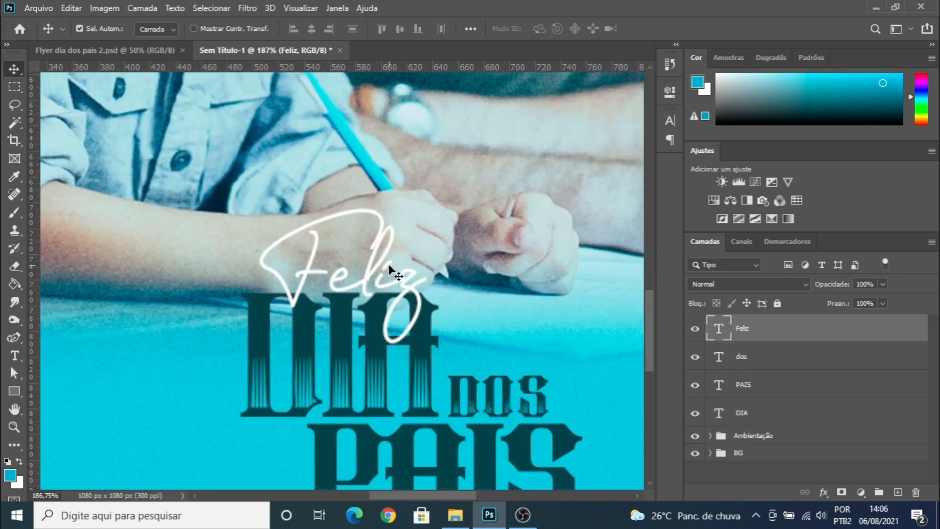
key(t)
double_click(368, 269)
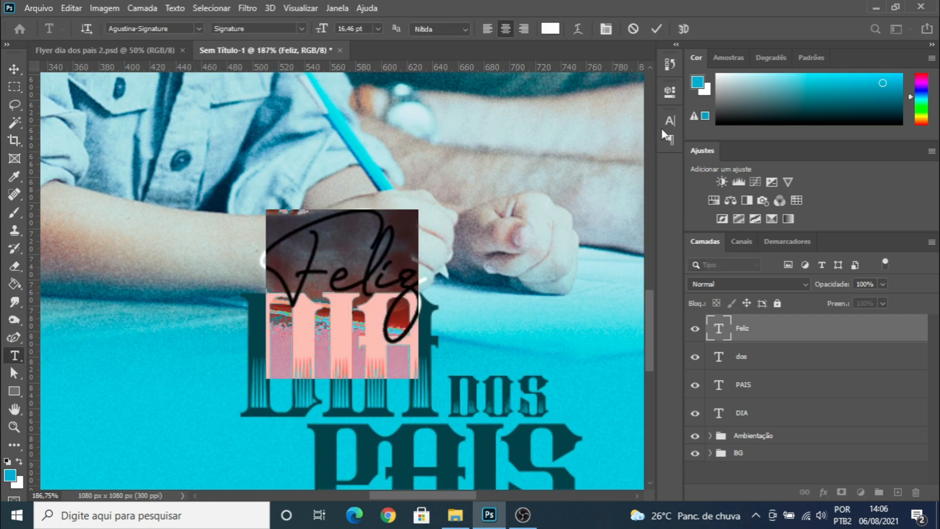
click(670, 93)
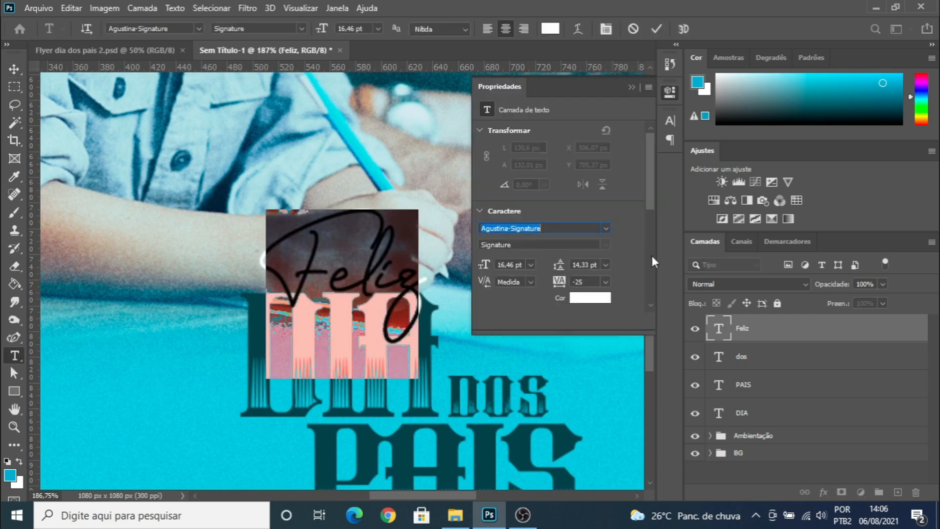
click(608, 284)
click(588, 361)
click(632, 88)
click(14, 69)
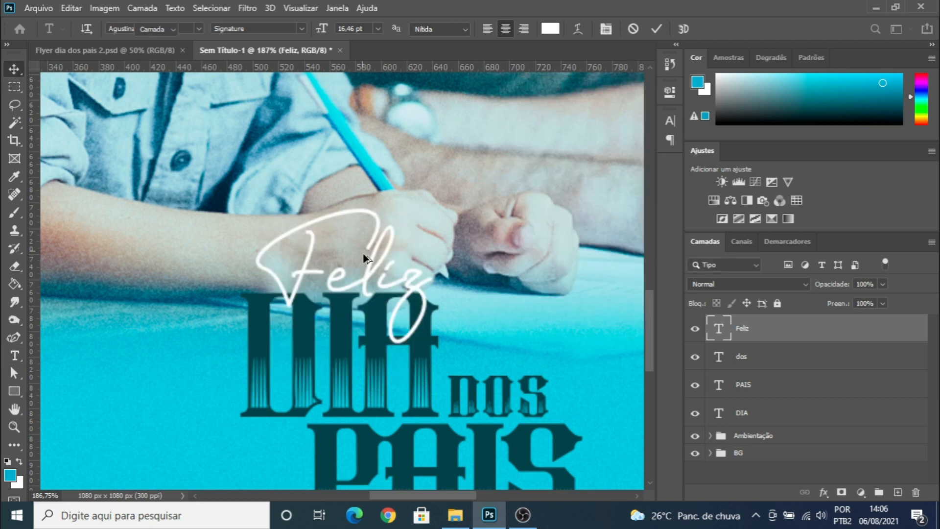
Step: Nudge the Feliz text slightly left over DIA
scroll(371, 287, down, 5)
scroll(371, 287, up, 3)
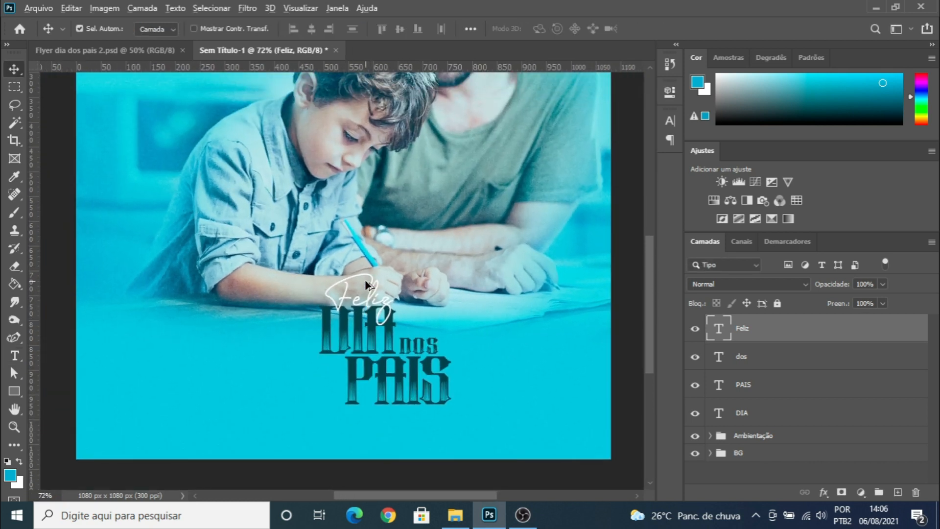
key(Left)
key(Left)
key(Left)
key(Left)
key(Left)
key(Left)
key(Left)
key(Left)
key(Left)
key(Left)
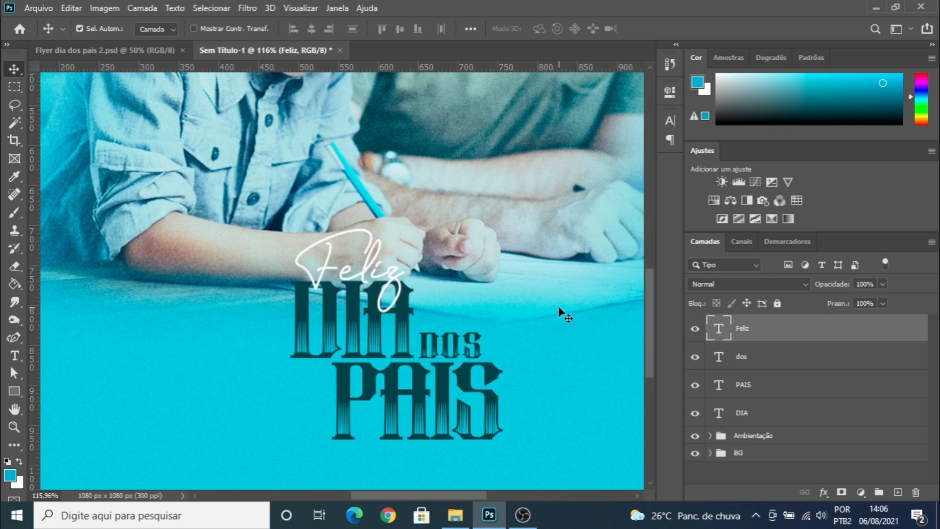
Step: Duplicate the Feliz layer and color the lower one dark teal 27444b, sampled from the DIA lettering
scroll(403, 283, down, 3)
scroll(403, 283, up, 3)
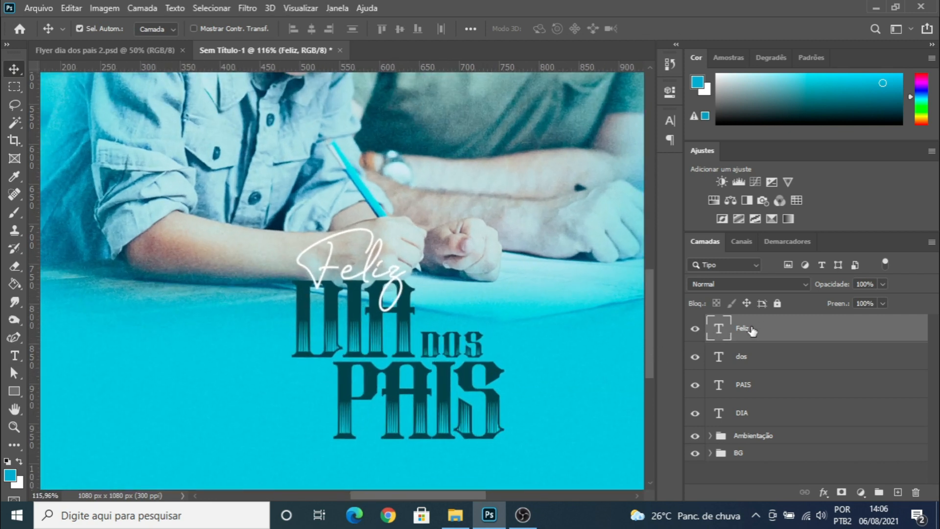
key(ctrl+j)
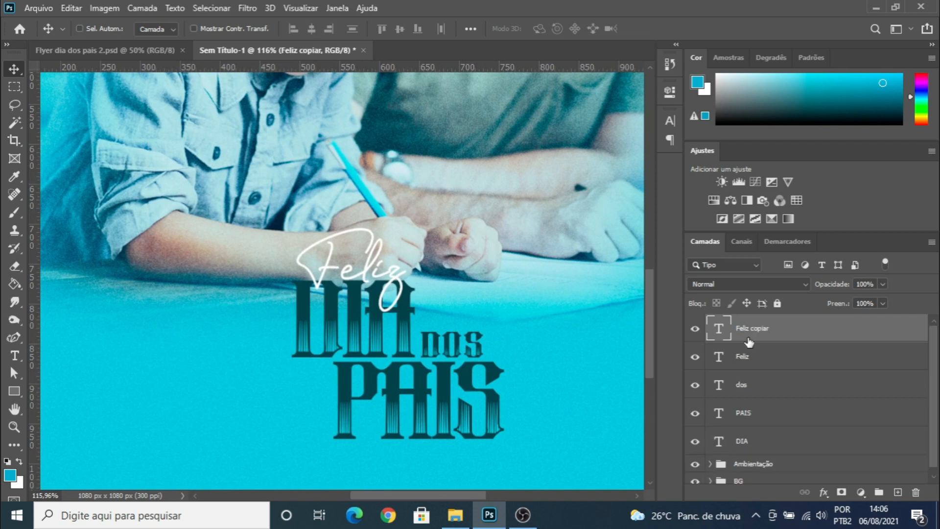
click(749, 358)
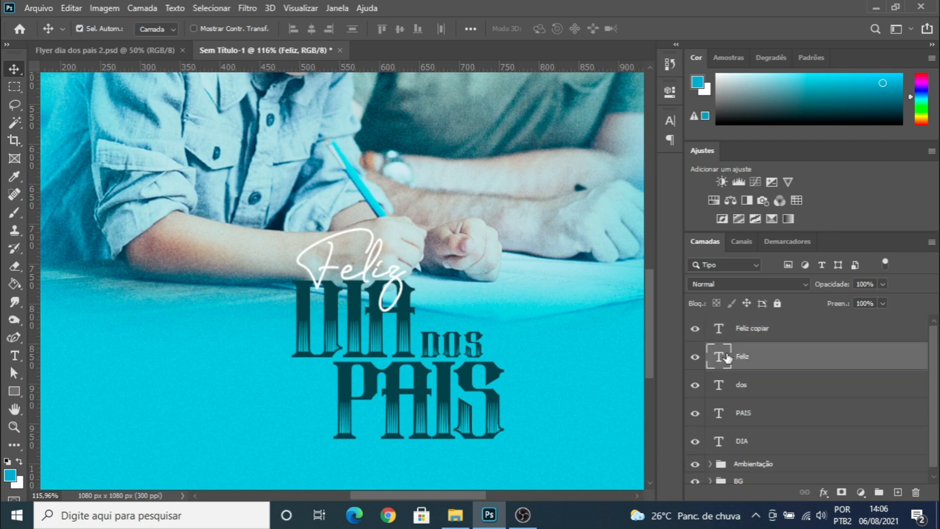
click(669, 93)
click(510, 228)
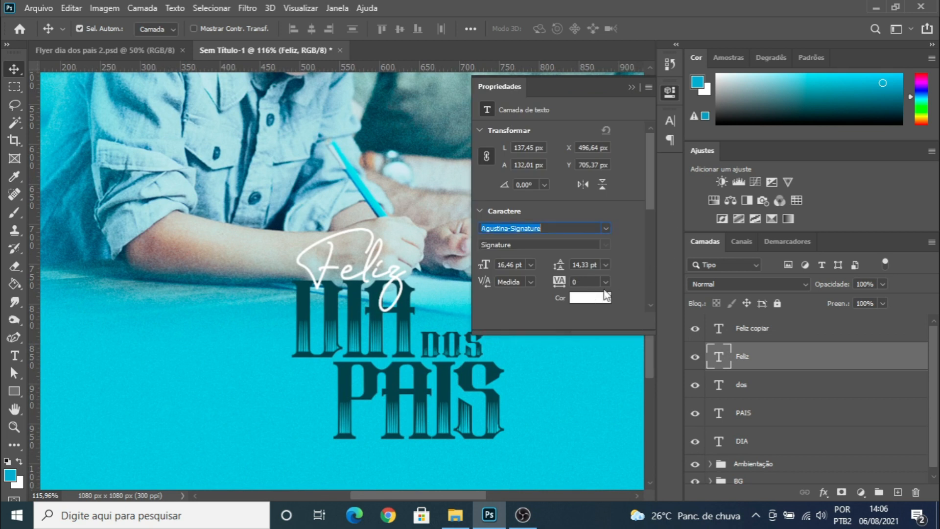
click(601, 297)
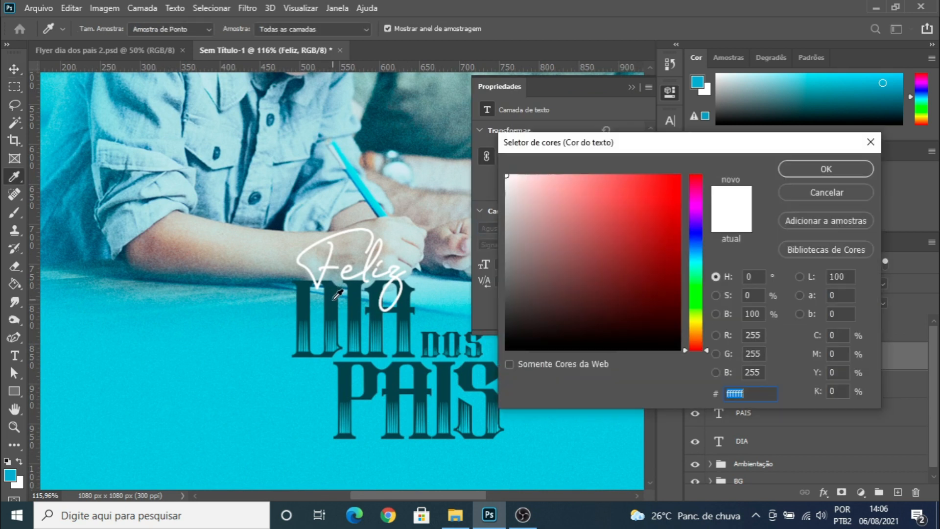
click(335, 297)
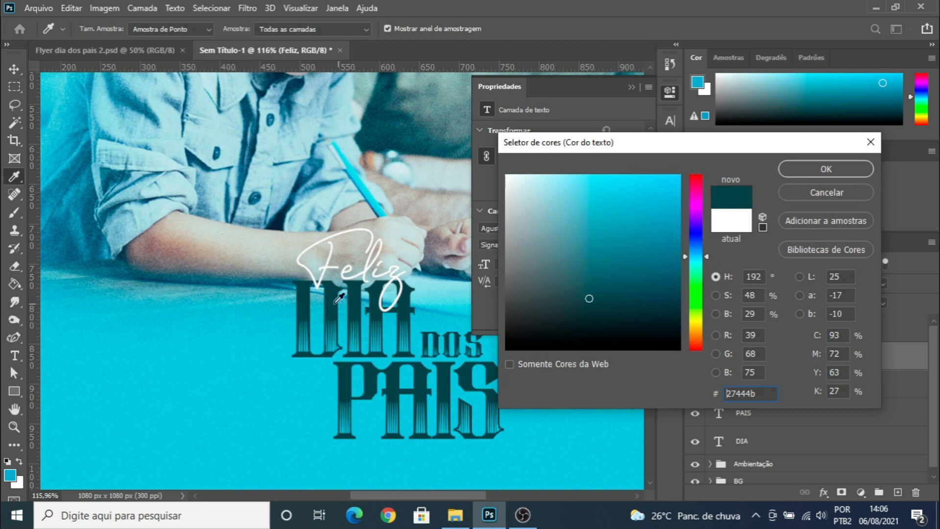
click(833, 164)
click(630, 86)
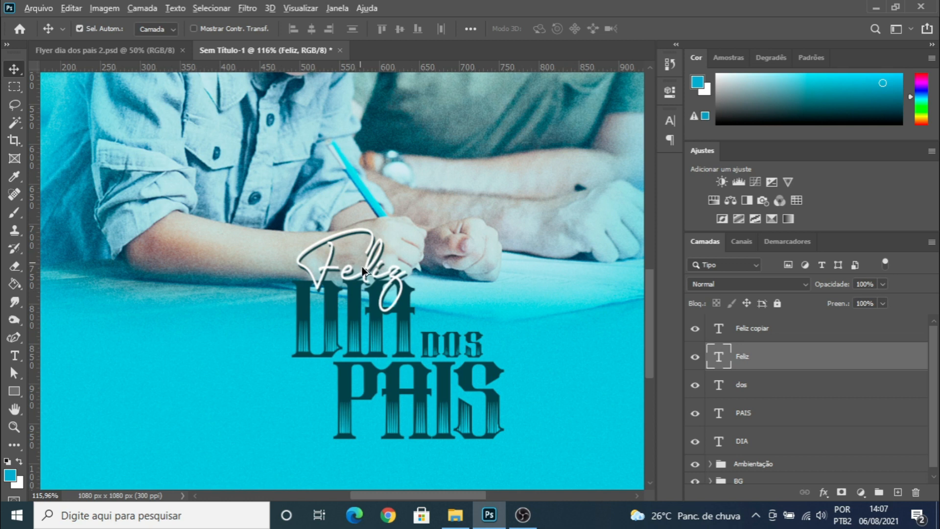
Step: Place the kisspng glasses-drawing-moustache image from the file explorer into the flyer at its default size
scroll(382, 299, up, 1)
scroll(360, 283, down, 5)
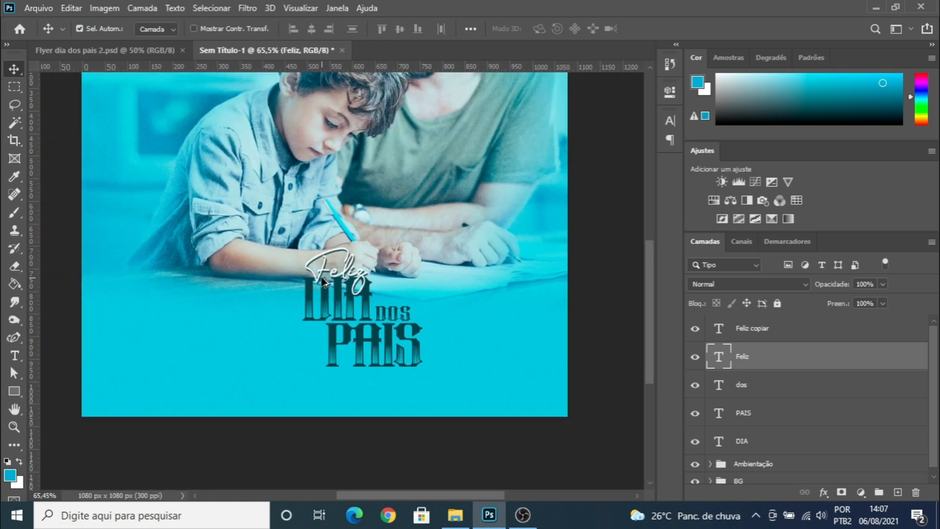
scroll(332, 297, up, 3)
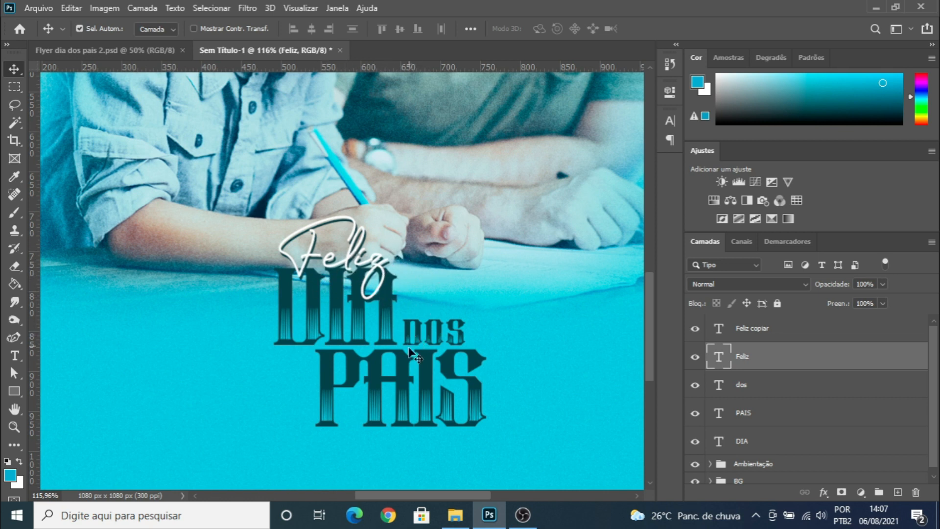
click(455, 515)
drag(730, 293, 419, 207)
scroll(414, 213, down, 2)
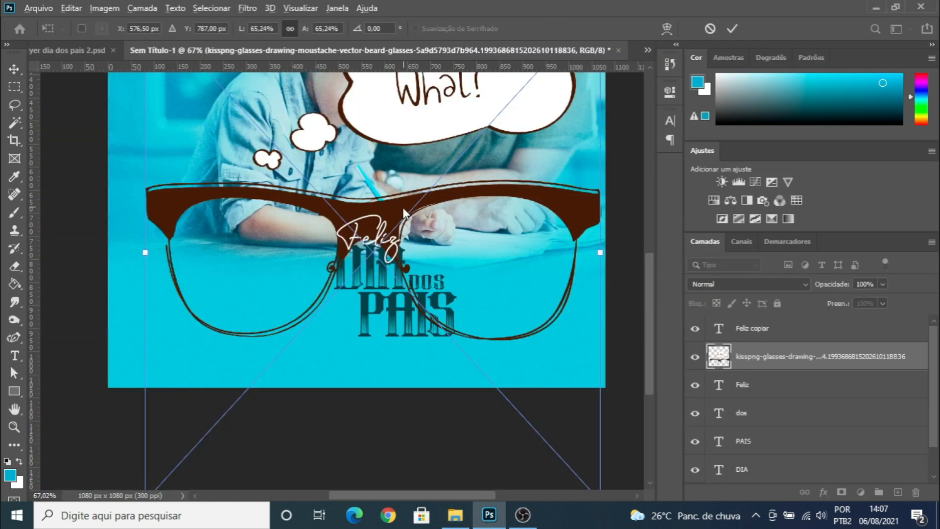
scroll(400, 206, down, 2)
key(Return)
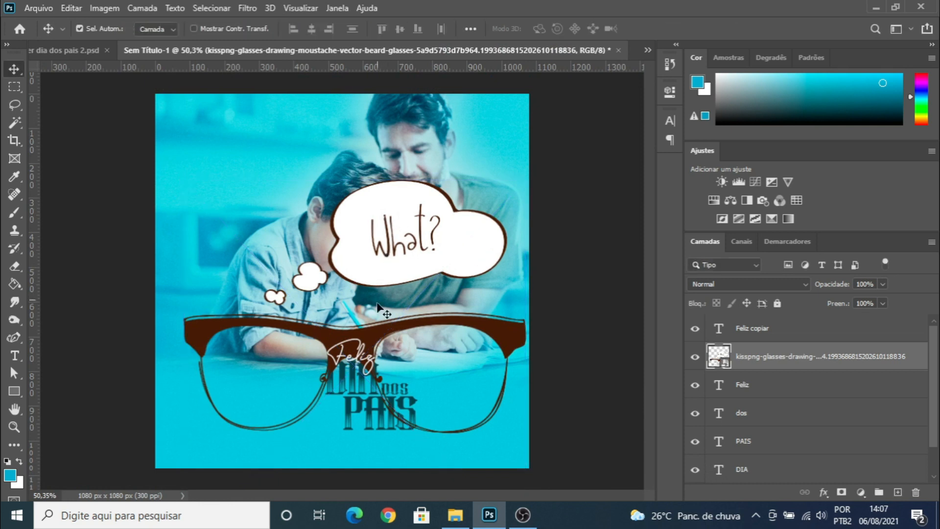
Step: Move the placed drawing up until its moustache is on the canvas, and make a rectangular selection around the moustache, about 307 px tall
drag(384, 333, 386, 78)
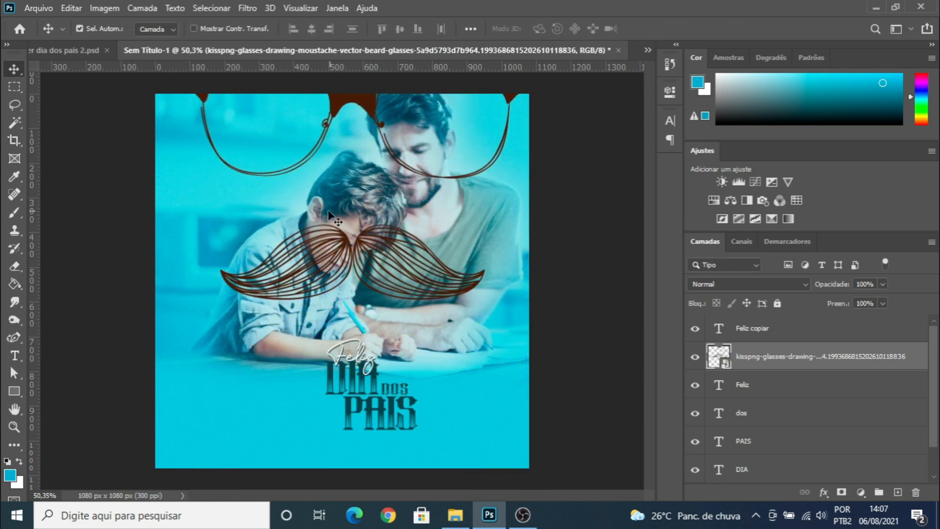
click(15, 87)
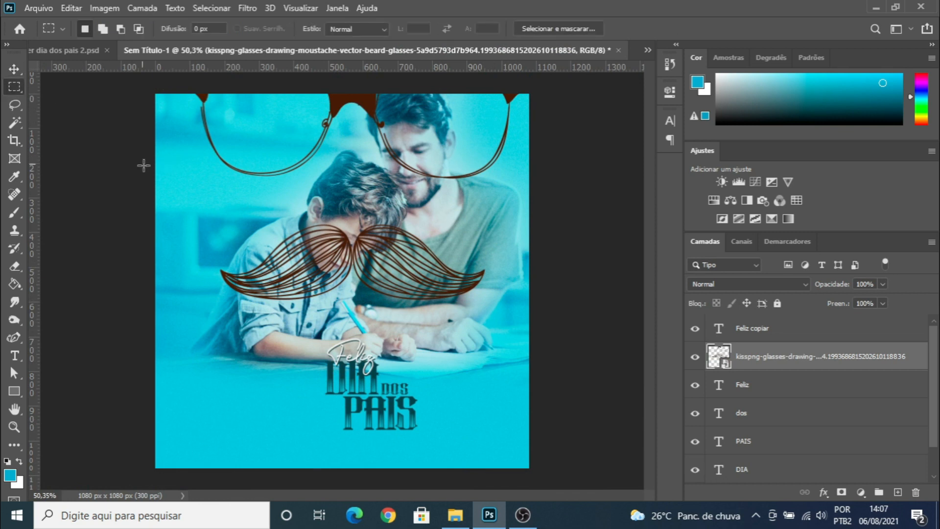
drag(204, 209, 502, 313)
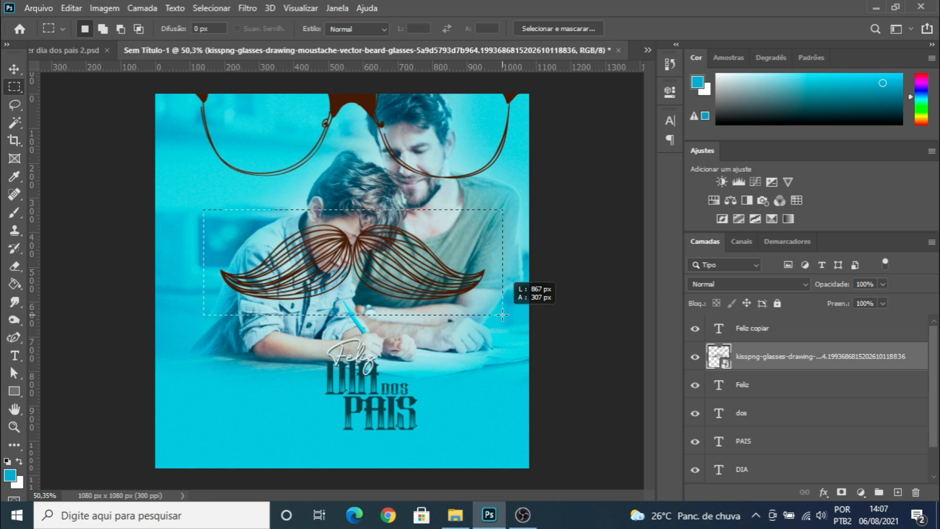
drag(501, 315, 497, 315)
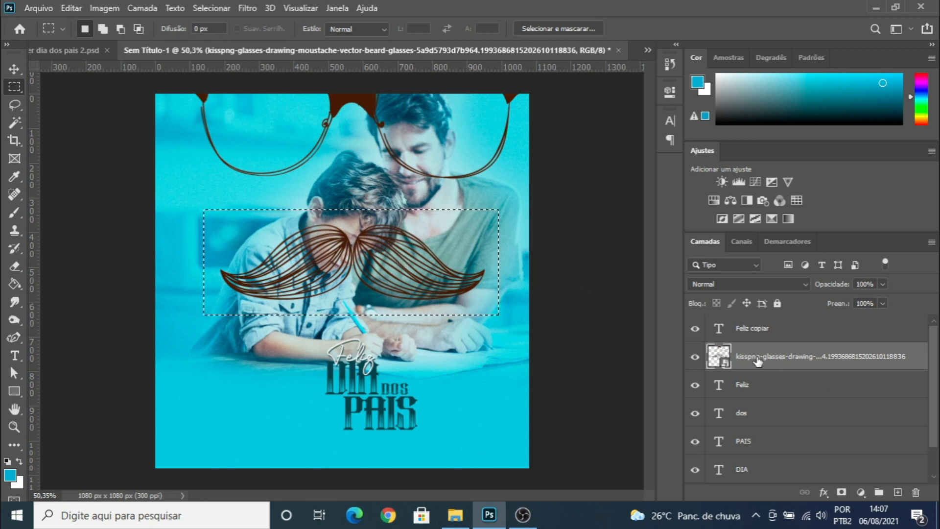
Step: Copy the selected moustache onto its own layer and delete the placed glasses-and-moustache drawing
key(ctrl+j)
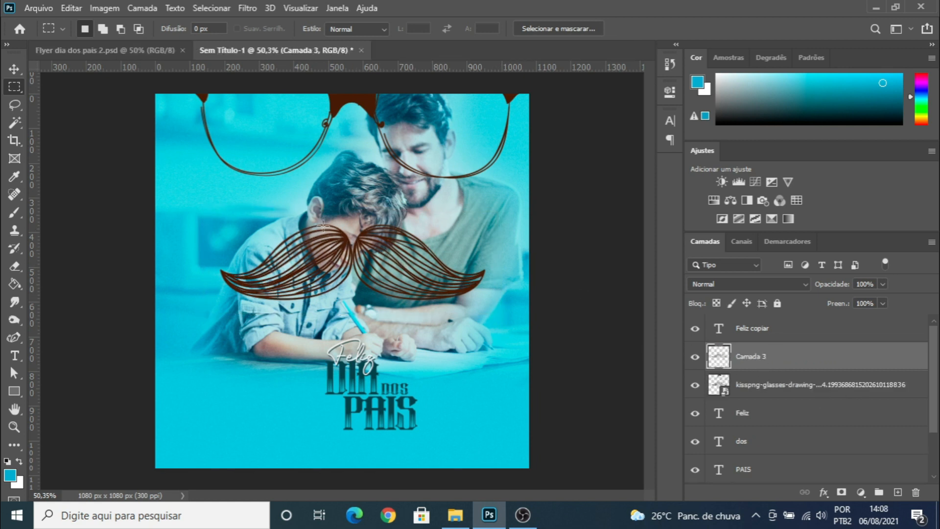
click(735, 386)
click(694, 388)
click(695, 387)
click(695, 387)
click(695, 387)
key(Delete)
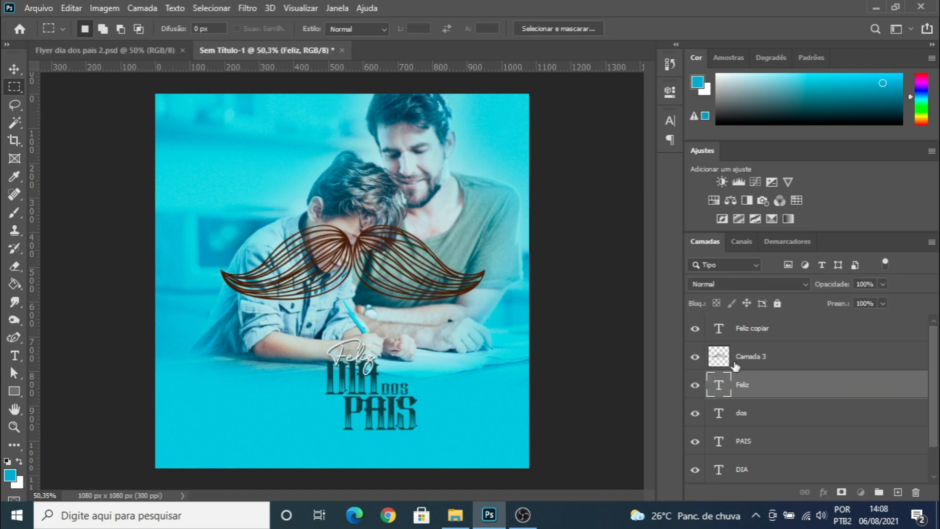
click(737, 365)
click(695, 357)
click(696, 360)
click(696, 360)
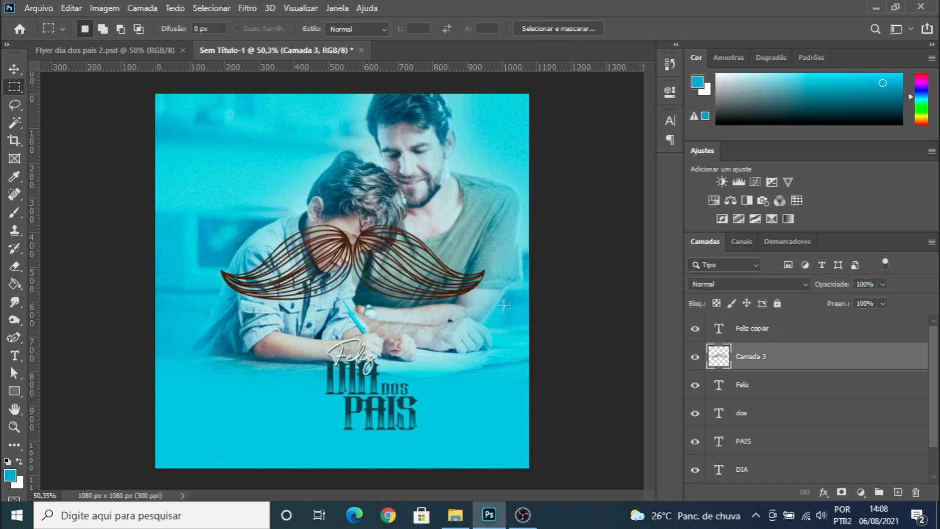
Step: Try scaling the moustache layer down to about 128 x 36 px and undo the change
click(14, 70)
key(ctrl+t)
drag(217, 223, 442, 266)
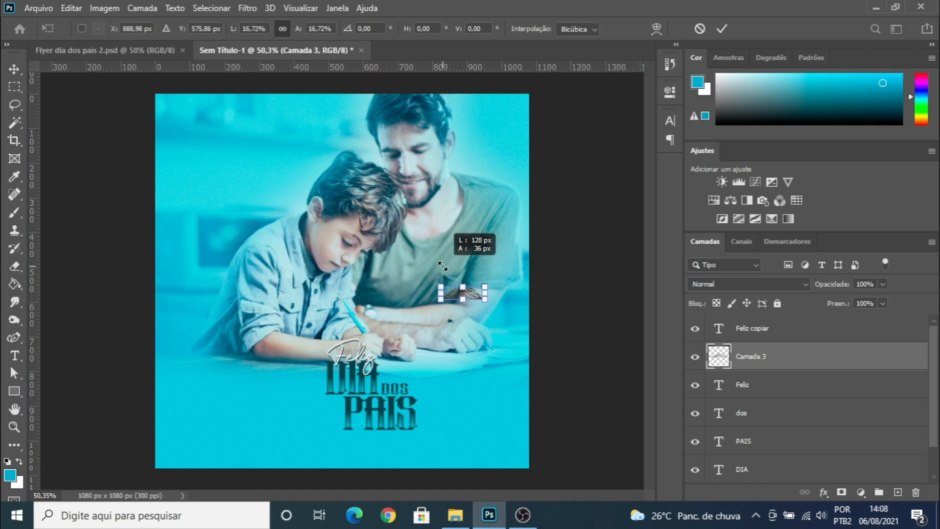
key(Return)
key(ctrl+z)
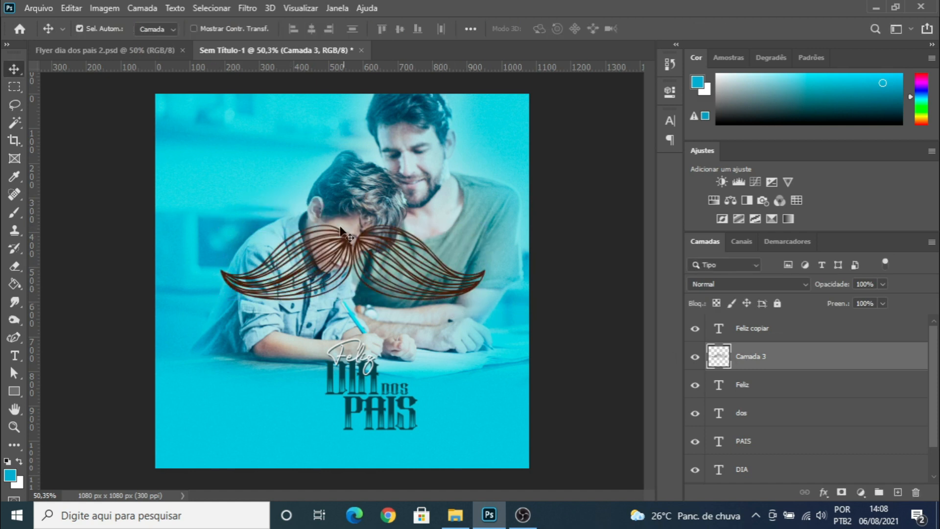
Step: Convert the moustache layer to a smart object and scale it down proportionally to about 13.4%
right_click(764, 362)
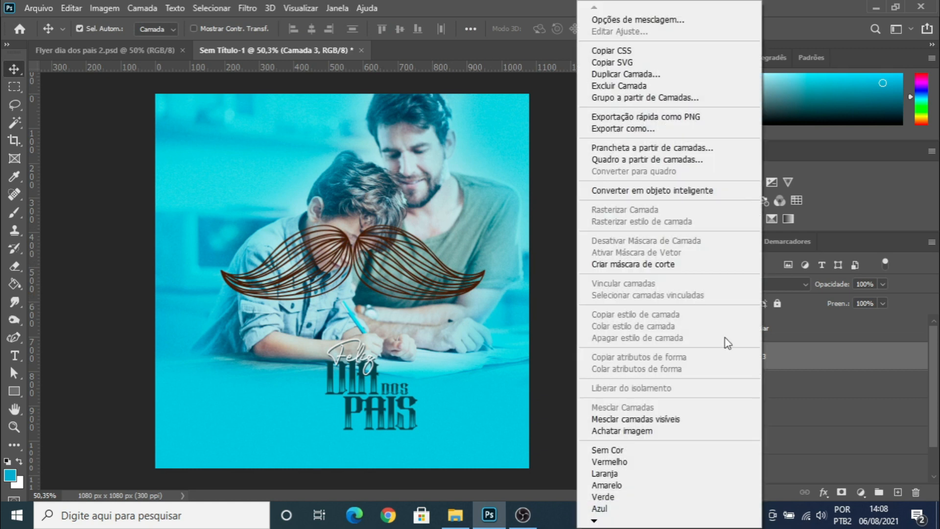
click(649, 192)
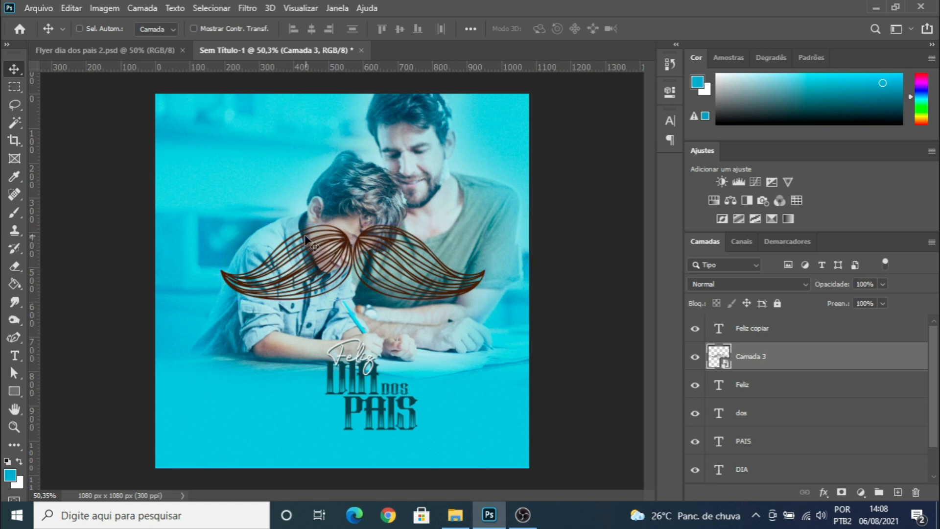
key(ctrl+t)
drag(223, 223, 450, 289)
key(Return)
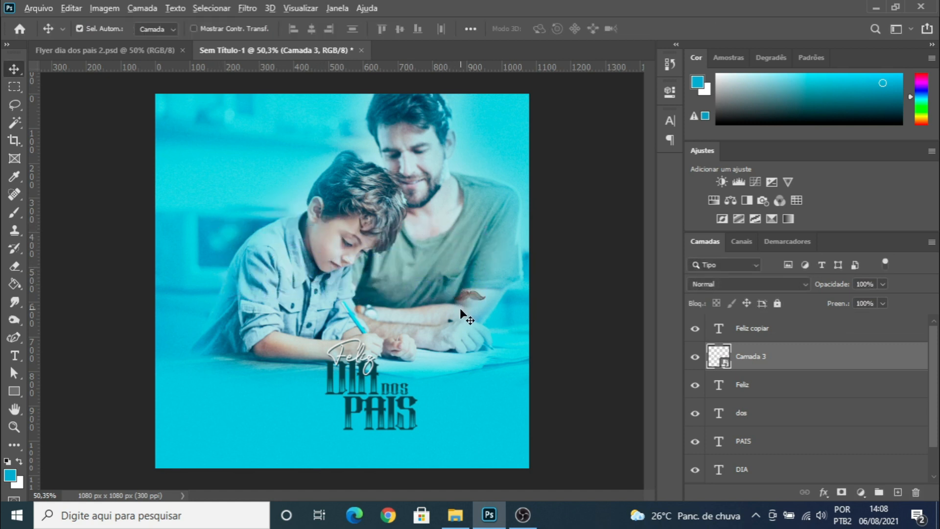
Step: Move the small moustache just above the word DOS in the title and rotate it about 17° clockwise
scroll(459, 308, up, 5)
scroll(495, 288, down, 3)
drag(501, 199, 364, 364)
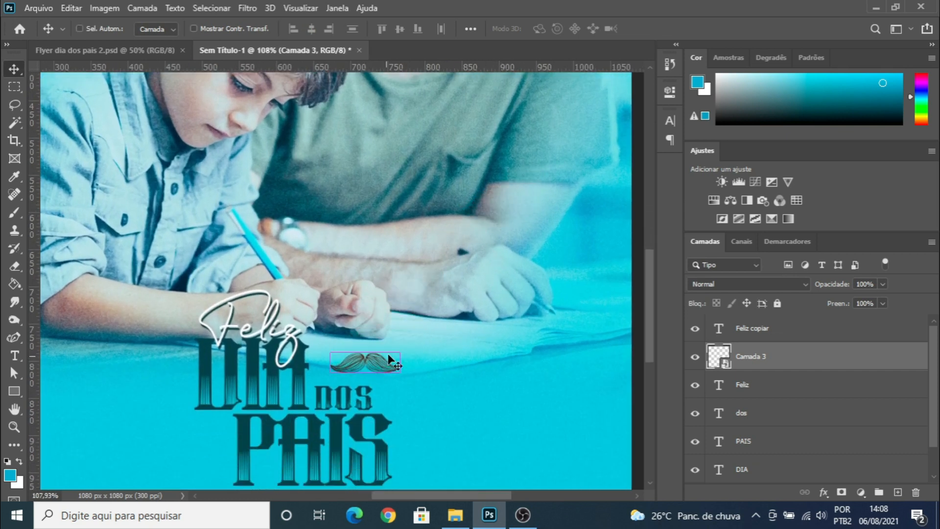
key(ctrl+t)
drag(414, 338, 378, 359)
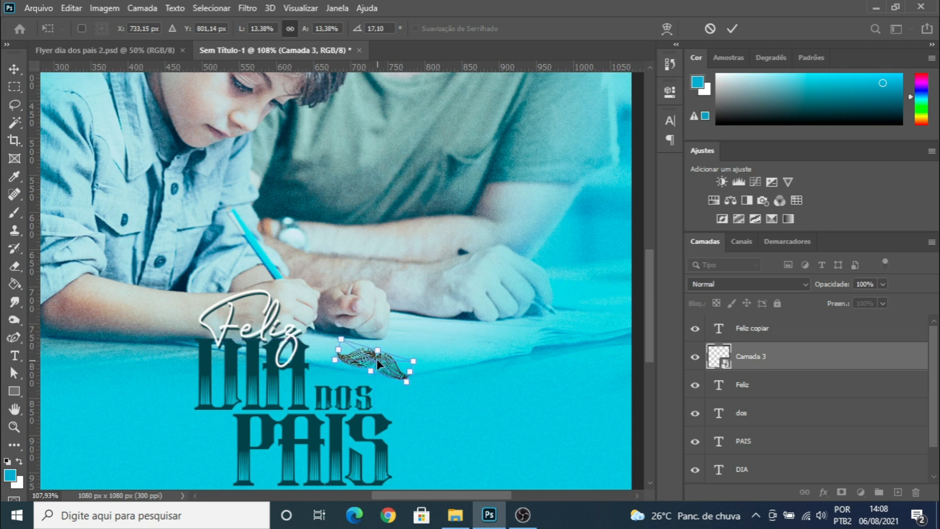
key(Return)
key(alt)
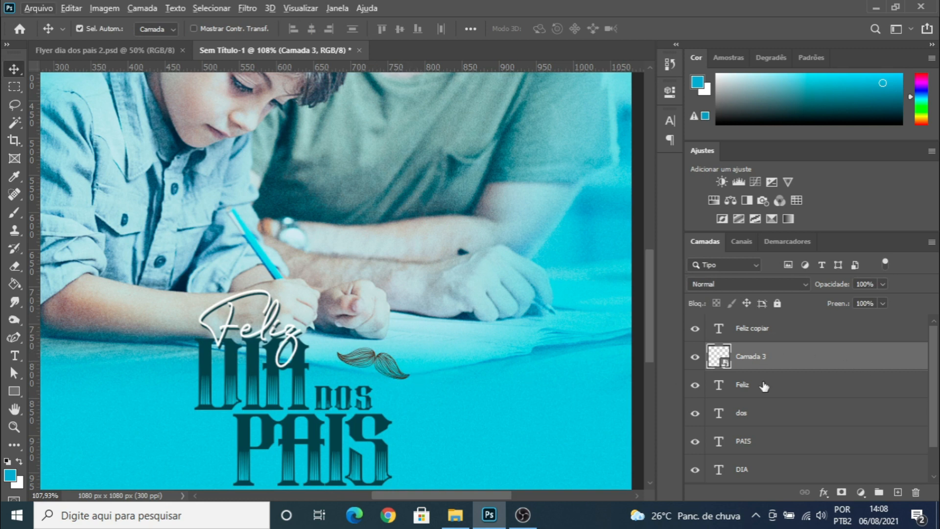
Step: Give the moustache layer a Color Overlay in dark teal 27444b, sampled from the DIA lettering
click(823, 492)
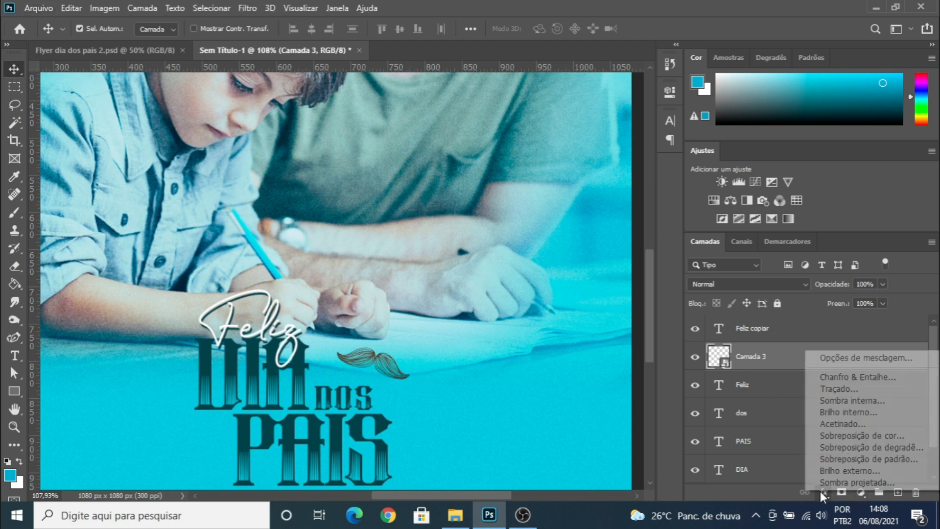
click(852, 436)
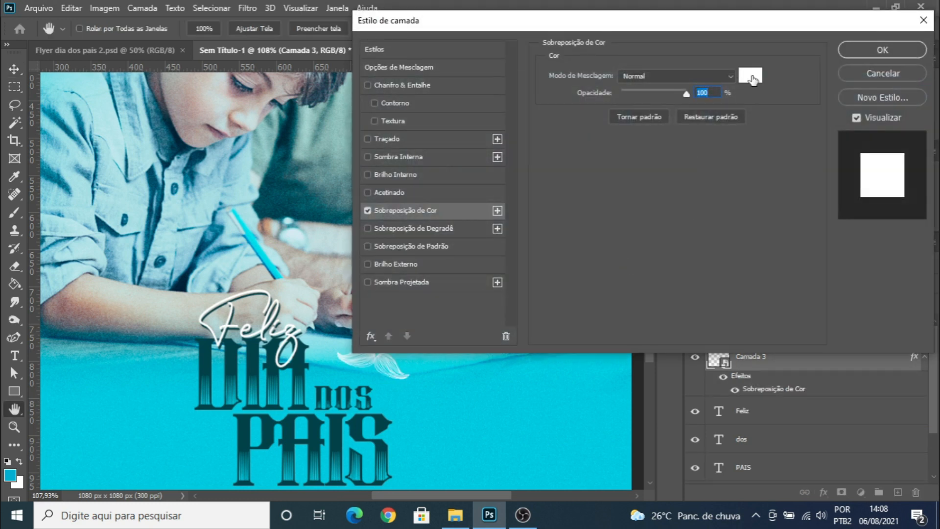
click(752, 77)
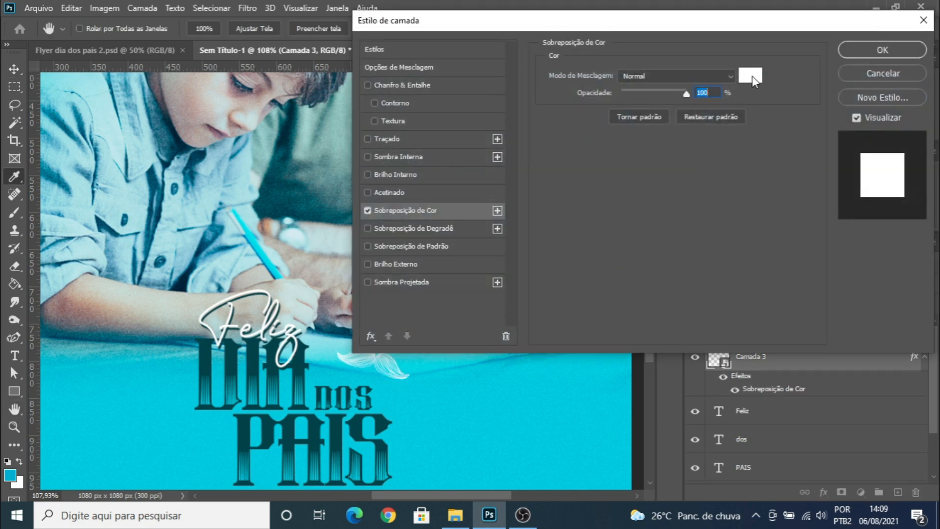
click(240, 354)
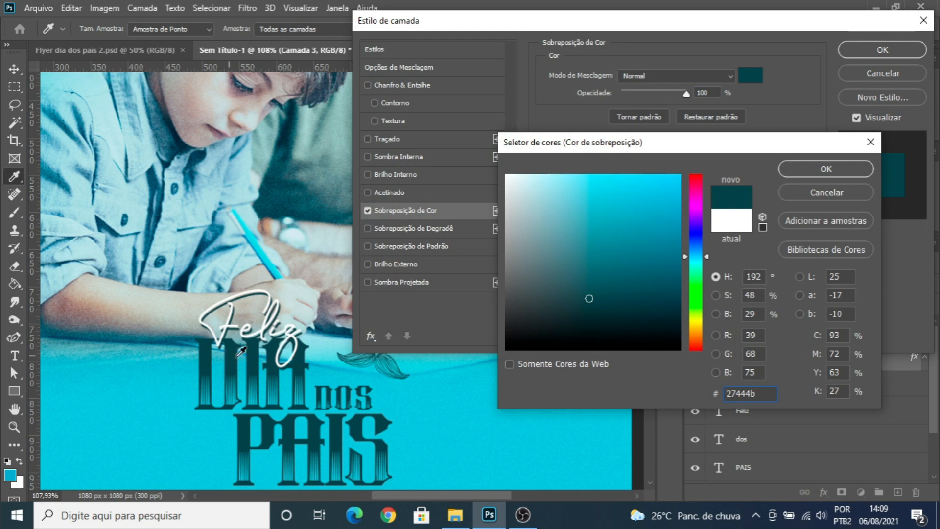
click(826, 168)
click(867, 51)
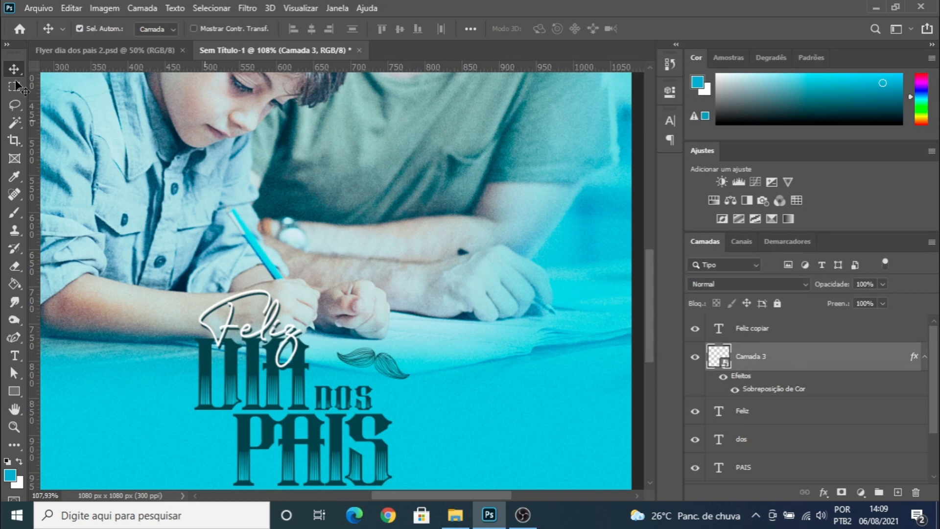
Step: Duplicate the moustache layer and convert both moustache layers, including their overlays, to smart objects
scroll(392, 380, up, 3)
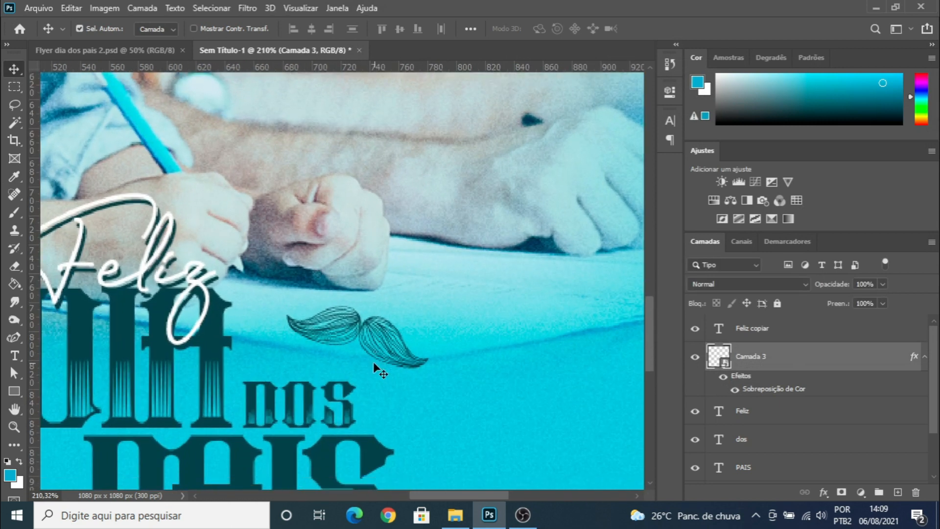
scroll(378, 367, down, 3)
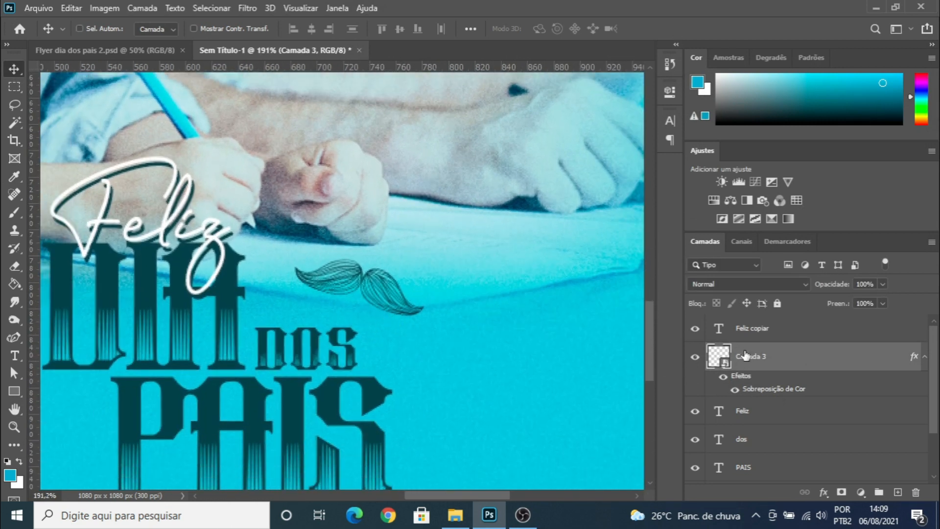
key(ctrl+j)
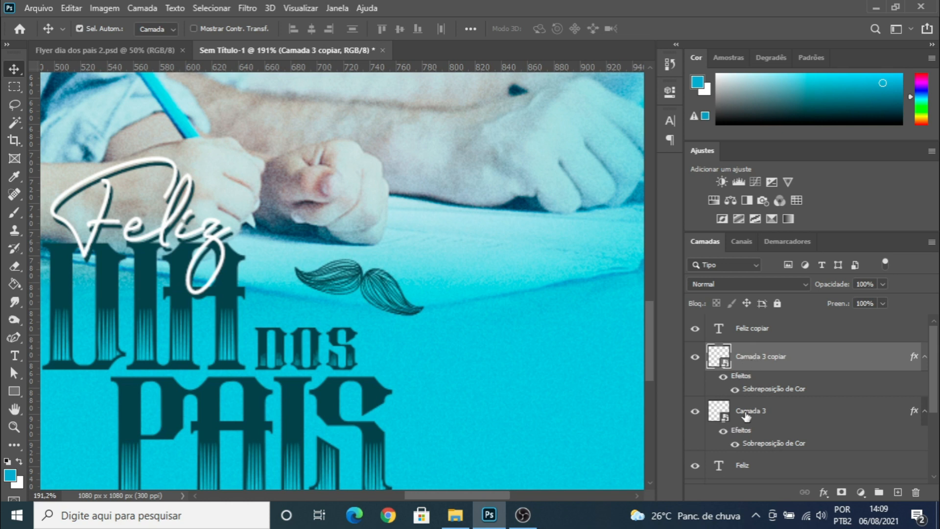
click(755, 413)
right_click(750, 411)
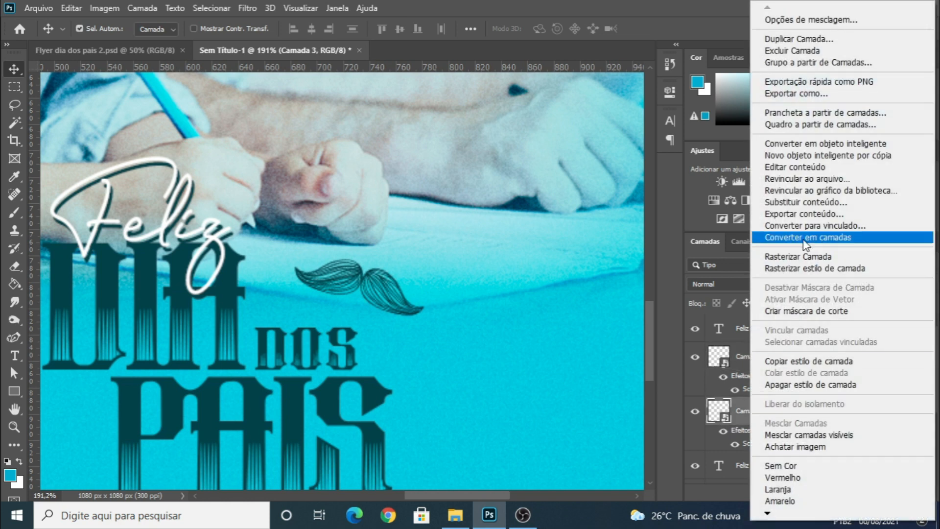
click(807, 144)
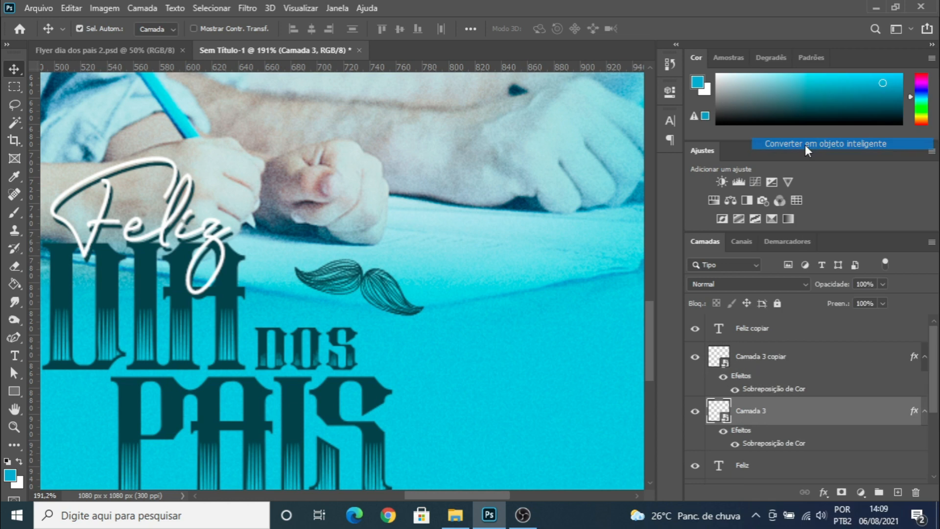
click(723, 362)
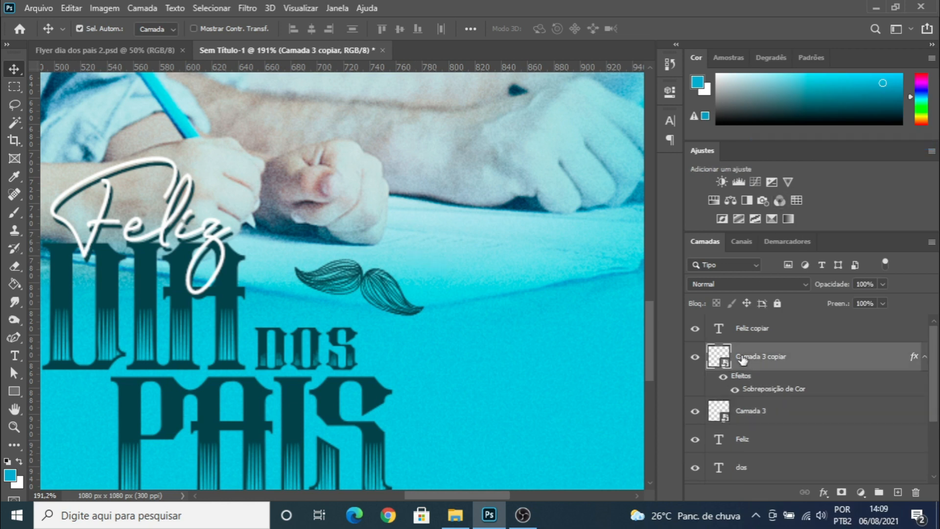
right_click(745, 359)
click(809, 145)
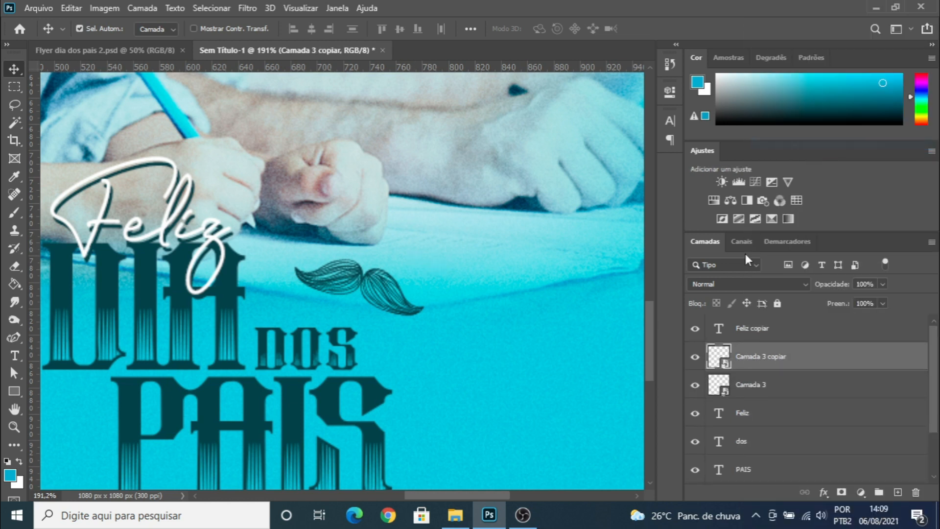
Step: Turn the lower moustache layer white with Hue/Saturation Lightness +100 and offset it slightly down and right at 100% opacity
click(749, 381)
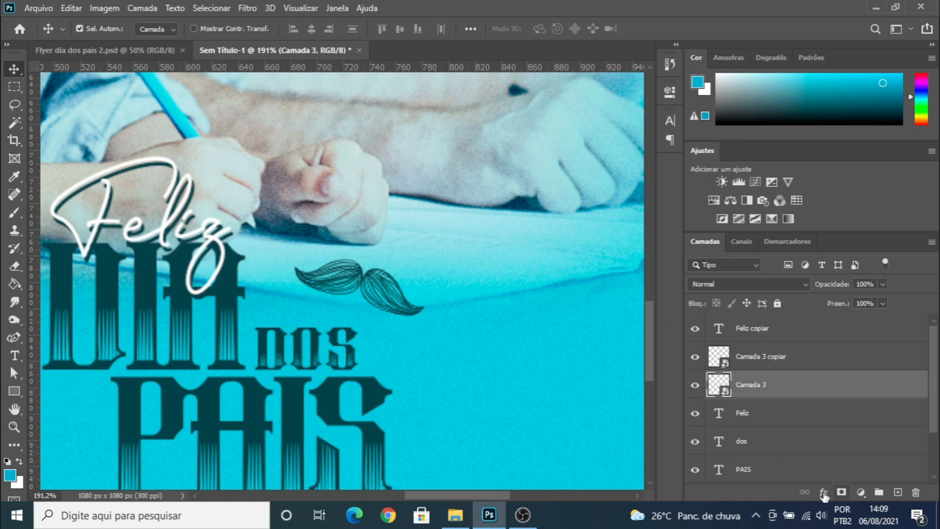
key(ctrl+u)
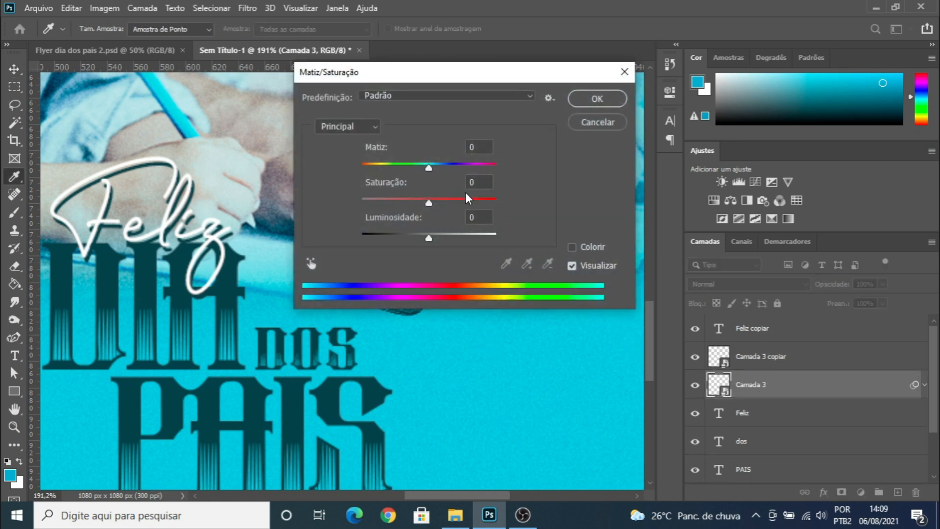
drag(430, 240, 563, 239)
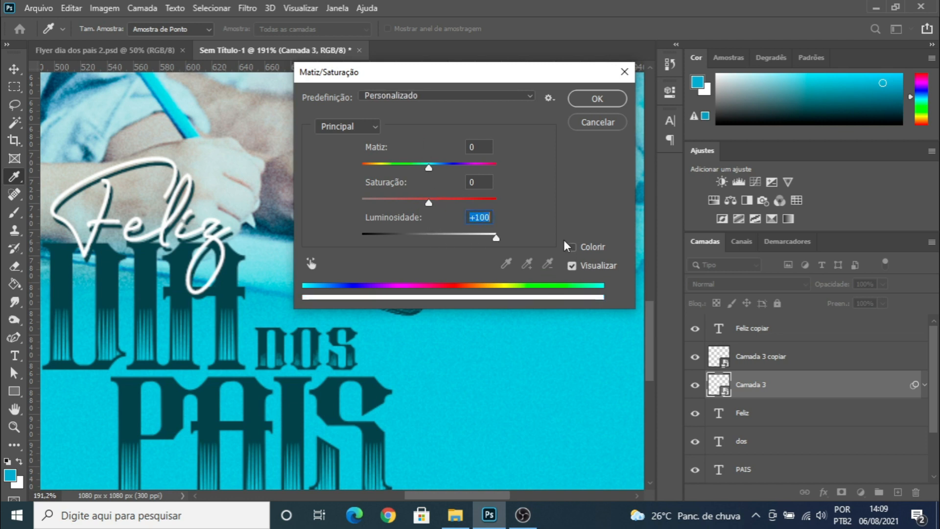
click(598, 97)
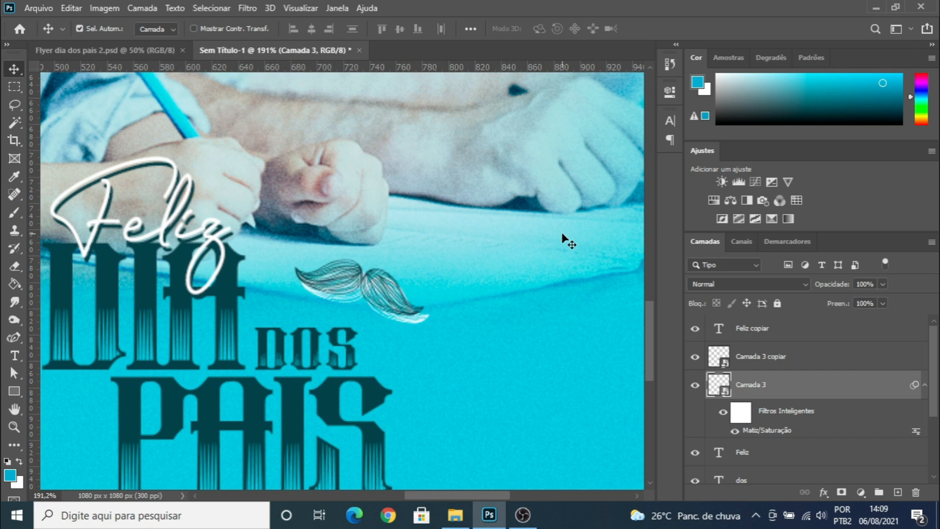
key(1)
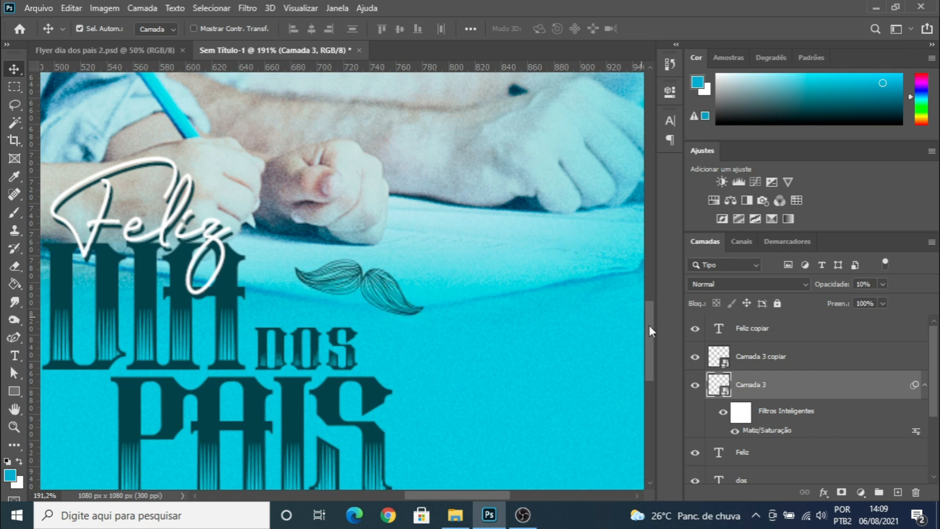
key(0)
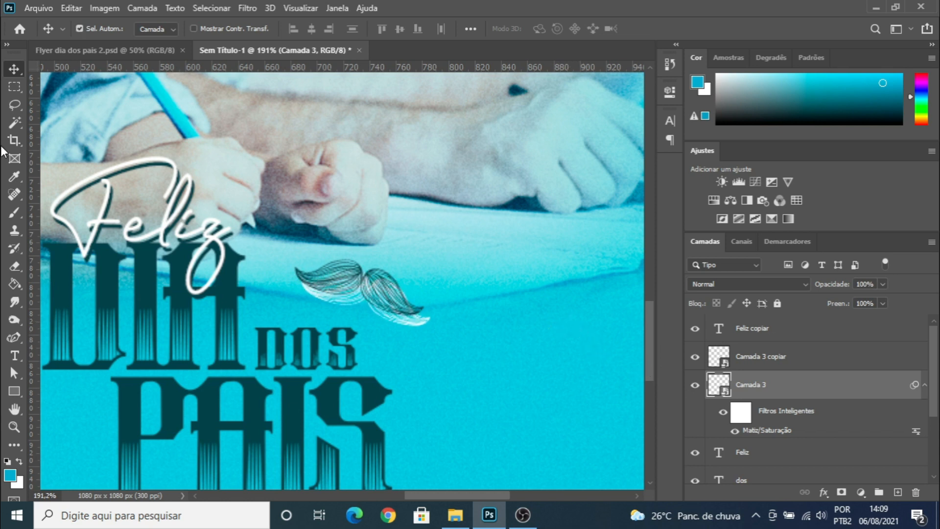
Step: Group the dos, PAIS and DIA text layers and name the group Dia dos Pais
scroll(289, 216, down, 5)
scroll(221, 301, up, 2)
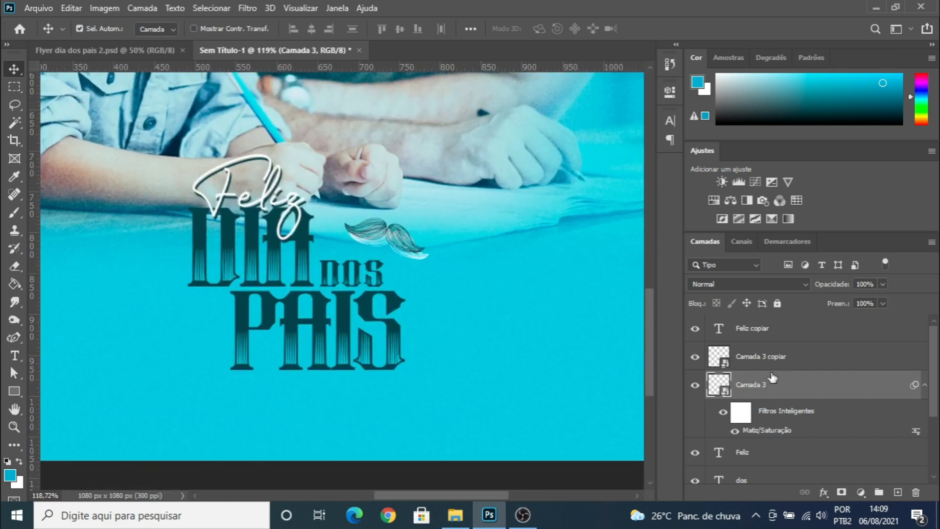
scroll(771, 384, down, 2)
click(747, 429)
scroll(747, 431, down, 2)
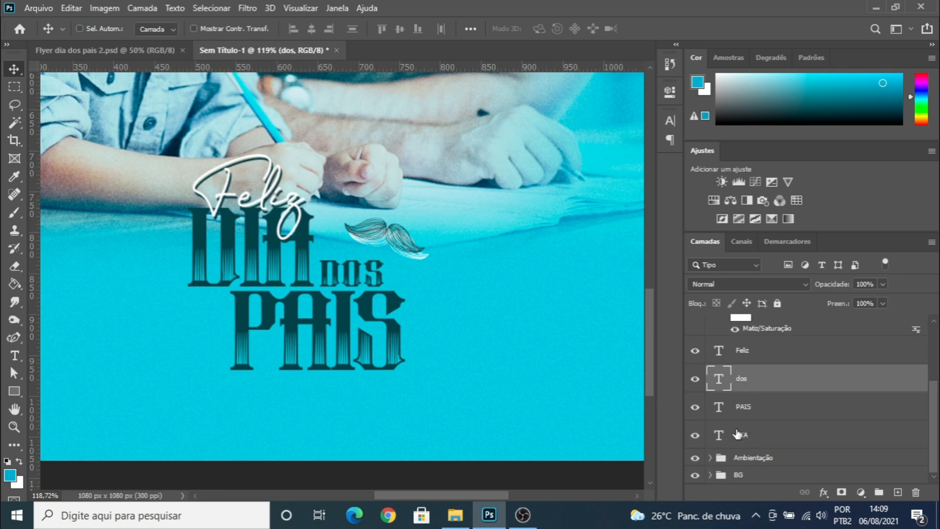
shift+click(744, 437)
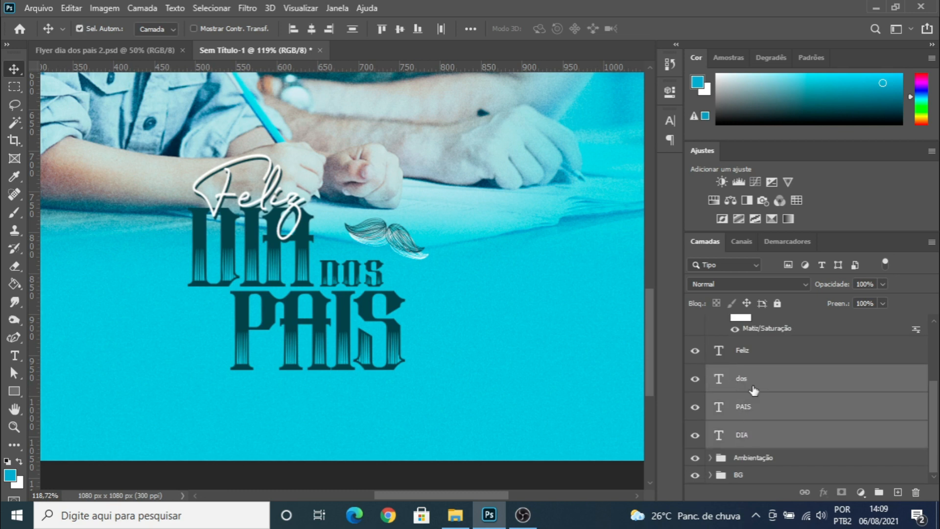
key(ctrl+g)
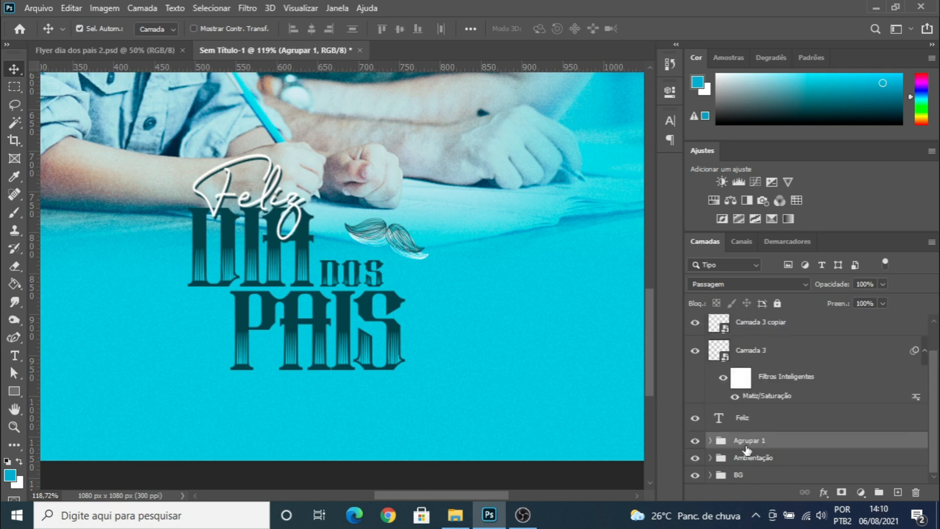
double_click(746, 442)
text(Dia dos Pais)
key(Return)
Step: Move the Feliz copiar text layer directly above the Feliz layer, group both layers and name the group Feliz
scroll(742, 439, up, 1)
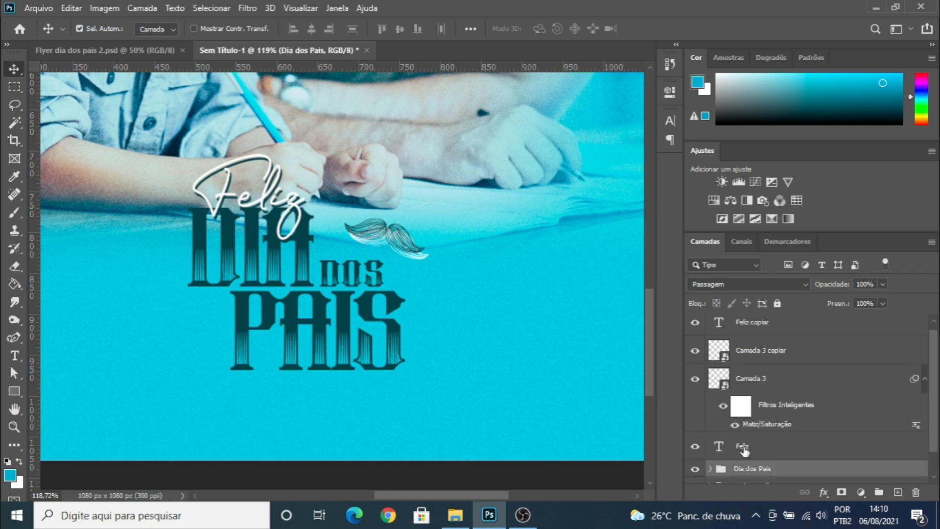
click(744, 447)
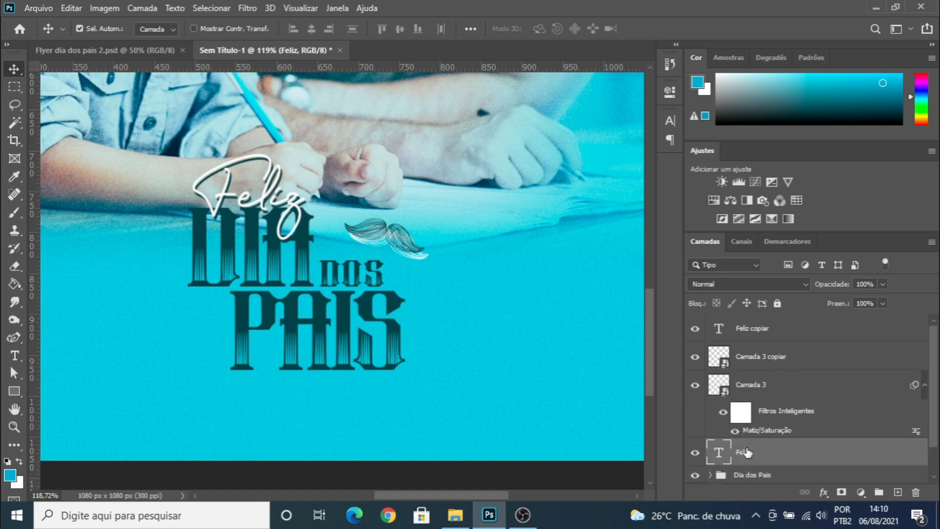
scroll(745, 452, down, 1)
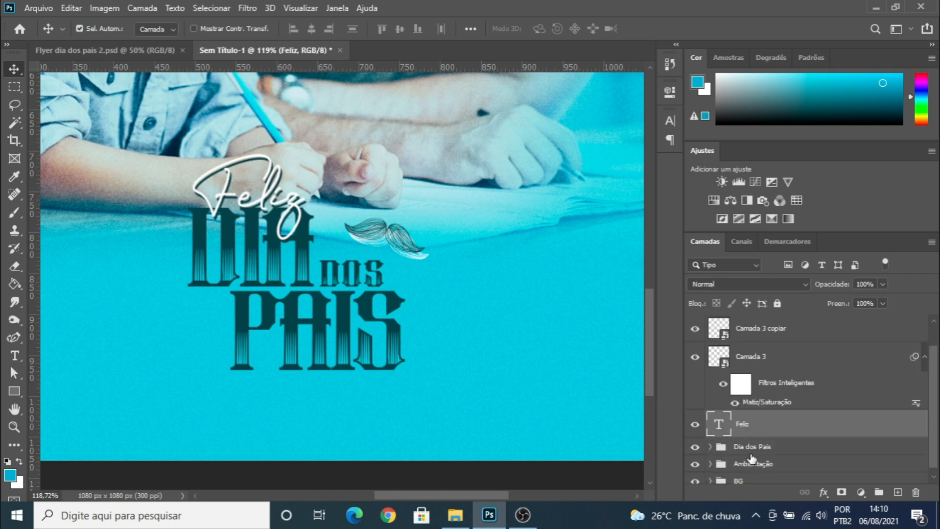
click(696, 419)
scroll(741, 414, up, 1)
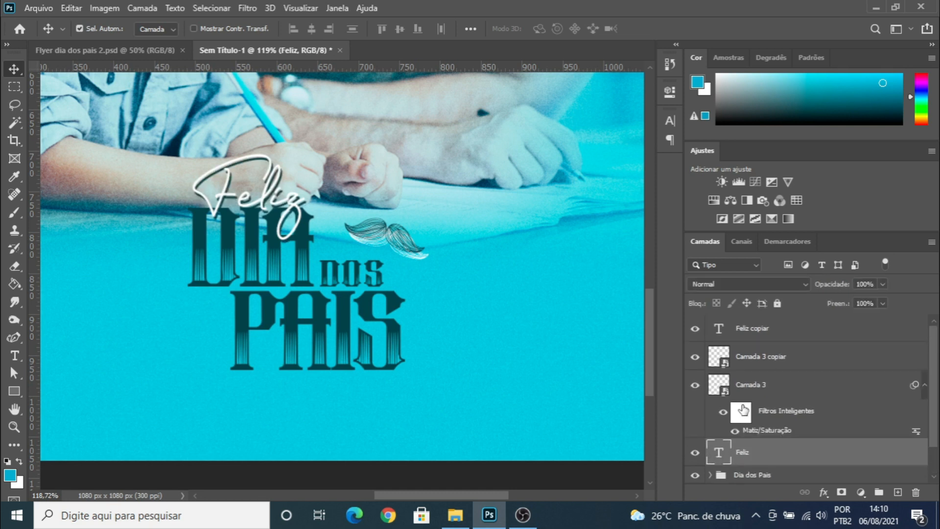
drag(751, 335, 744, 437)
shift+click(748, 451)
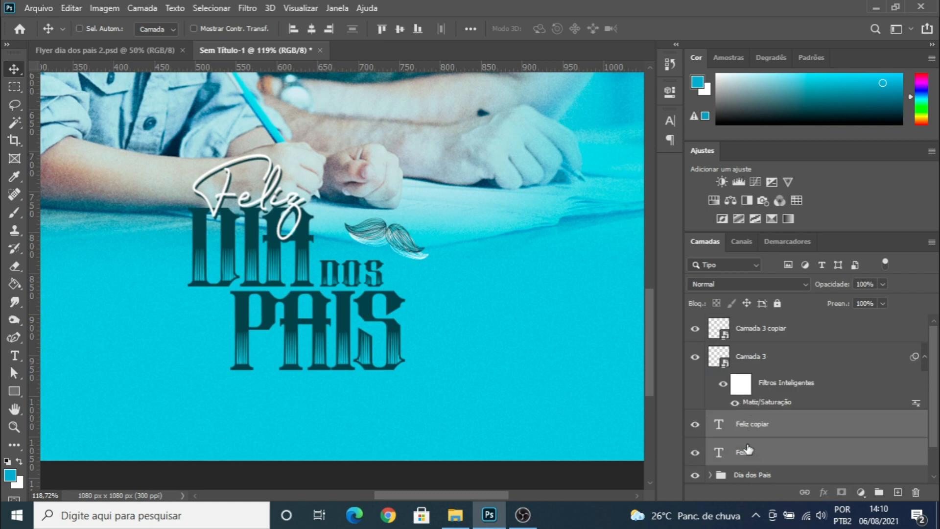
key(ctrl+g)
double_click(750, 419)
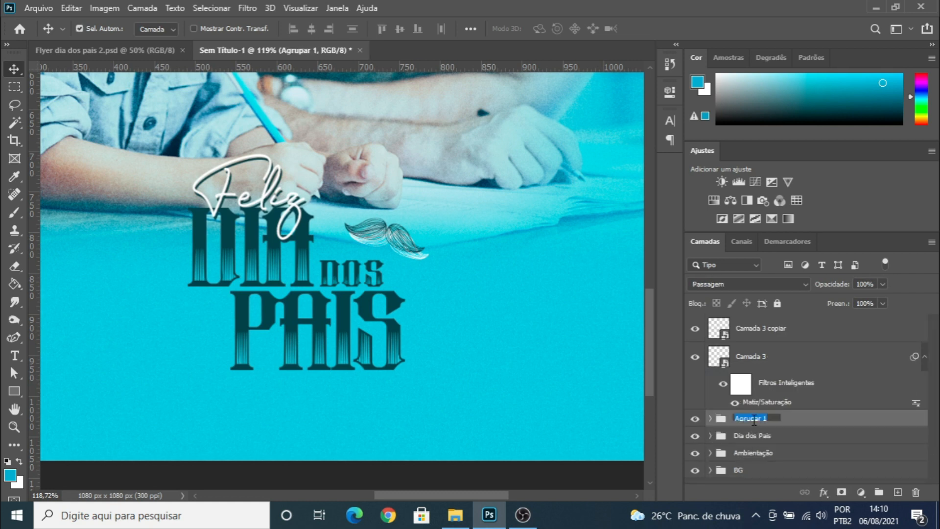
text(Feliz)
key(Return)
Step: Group the two moustache smart objects, name the group Bigode, and check the title groups by toggling their visibility
scroll(754, 421, up, 1)
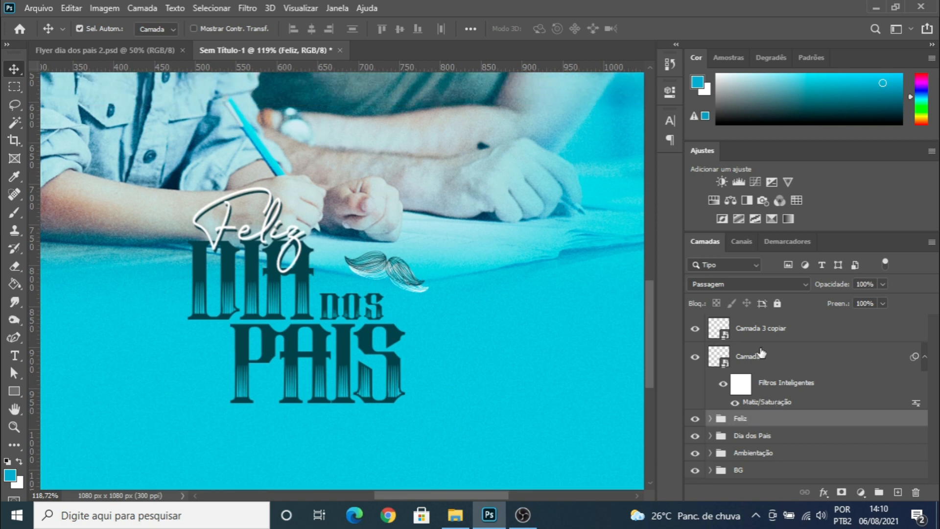
click(761, 353)
shift+click(756, 337)
key(ctrl+g)
double_click(763, 323)
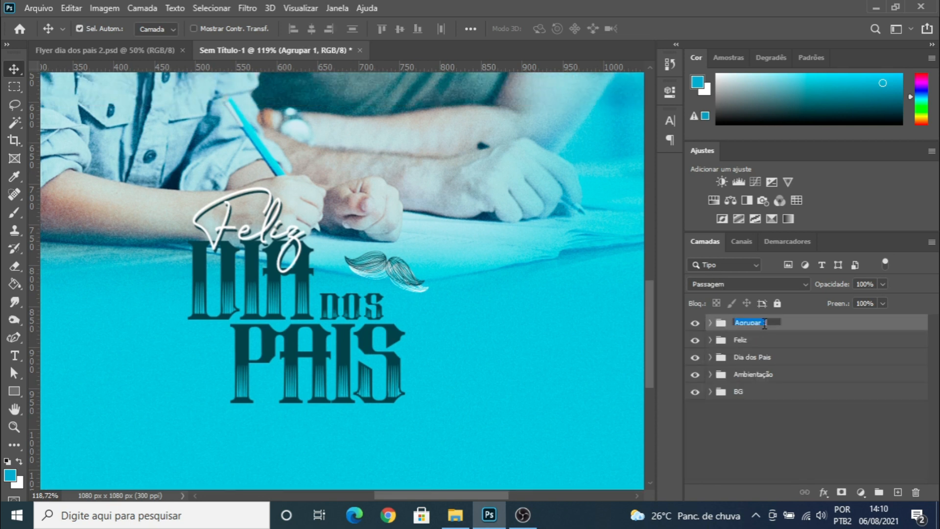
text(Bigode)
key(Return)
click(695, 324)
click(695, 340)
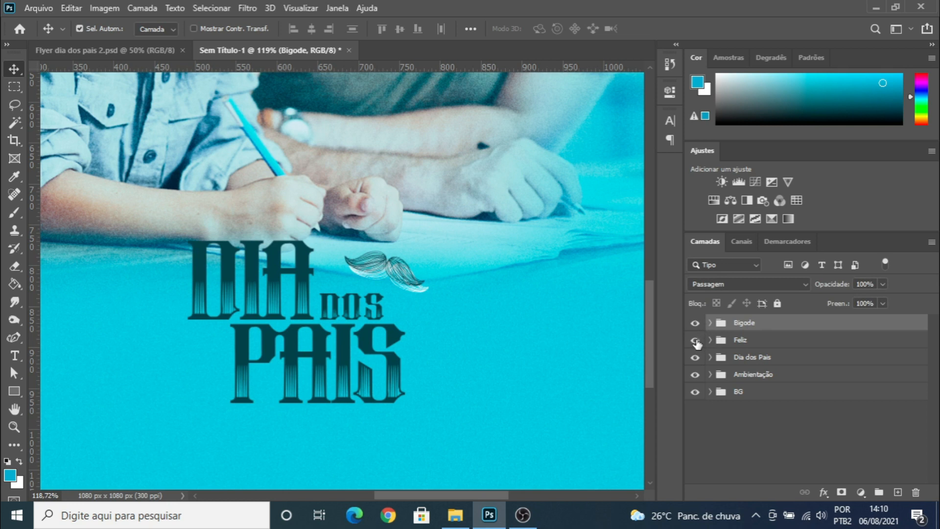
click(695, 340)
click(696, 358)
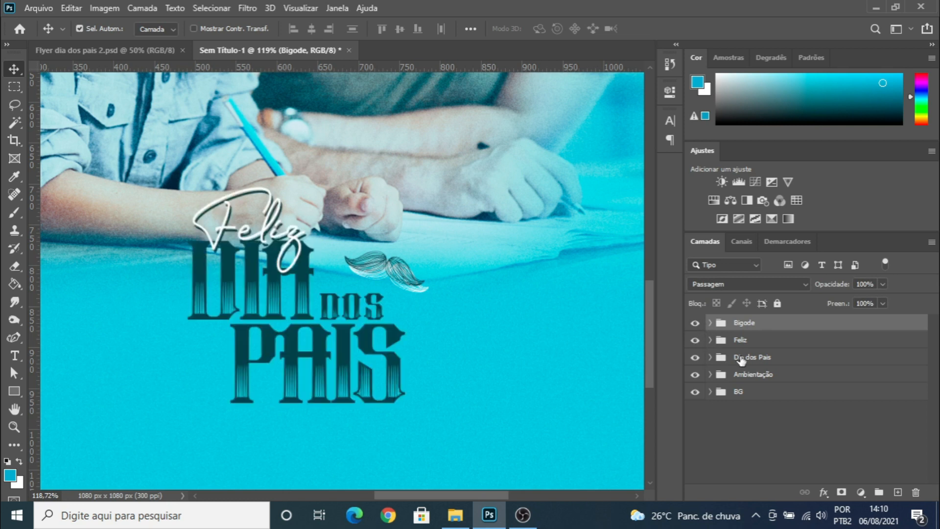
Step: Duplicate the Dia dos Pais group and convert the lower, original group to a smart object
click(740, 360)
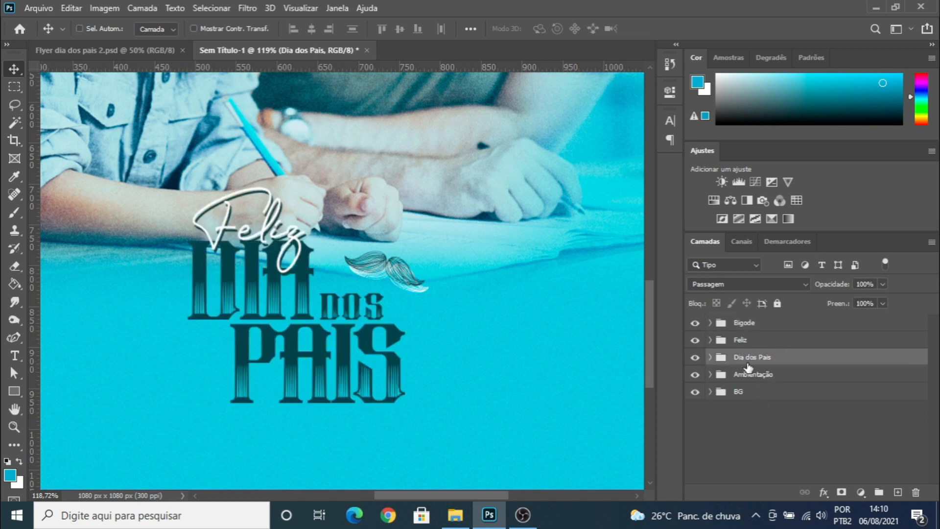
key(ctrl+j)
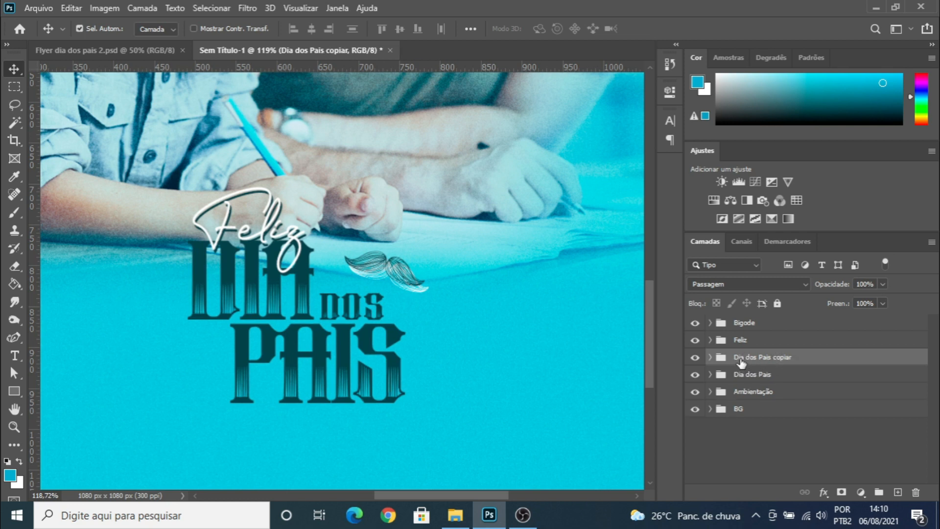
right_click(744, 360)
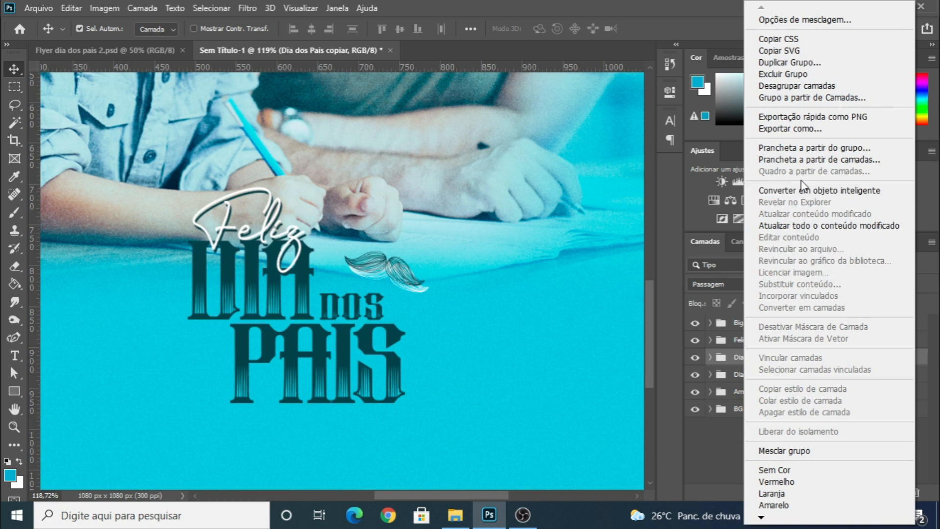
click(715, 375)
click(742, 375)
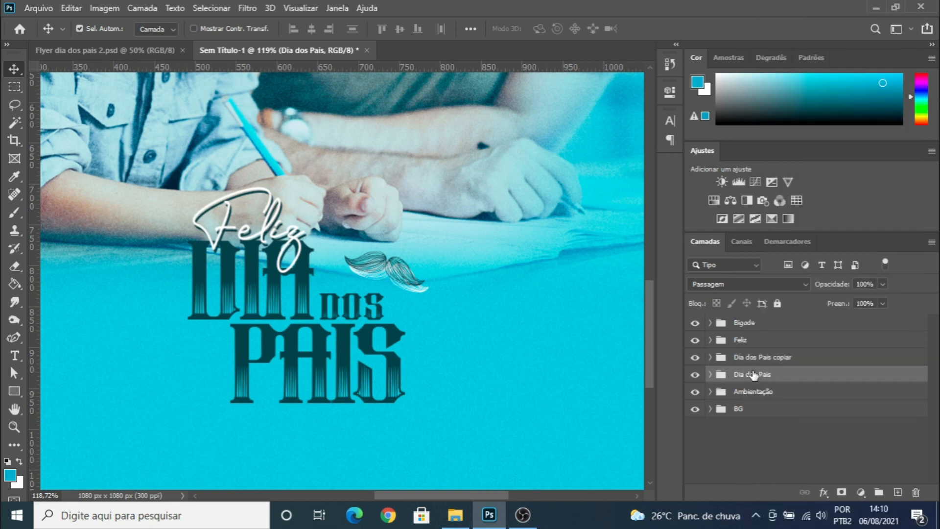
right_click(750, 379)
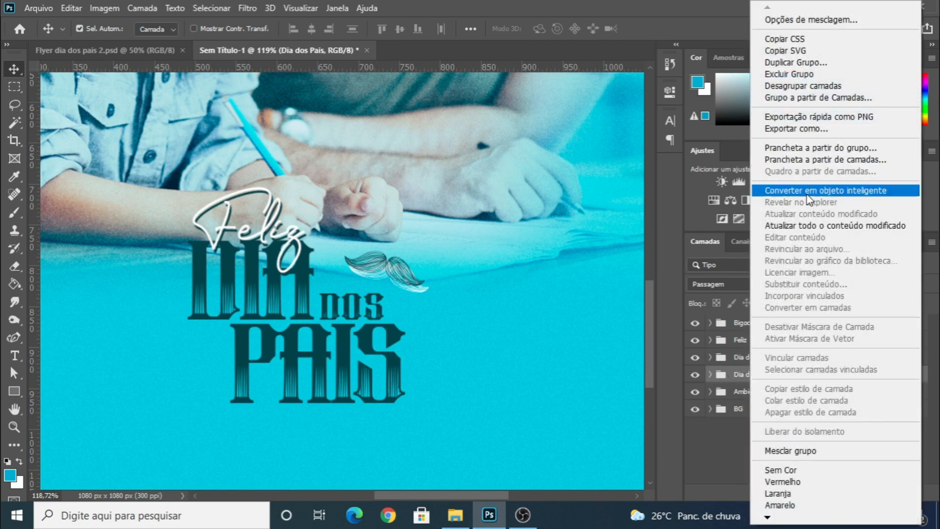
click(840, 191)
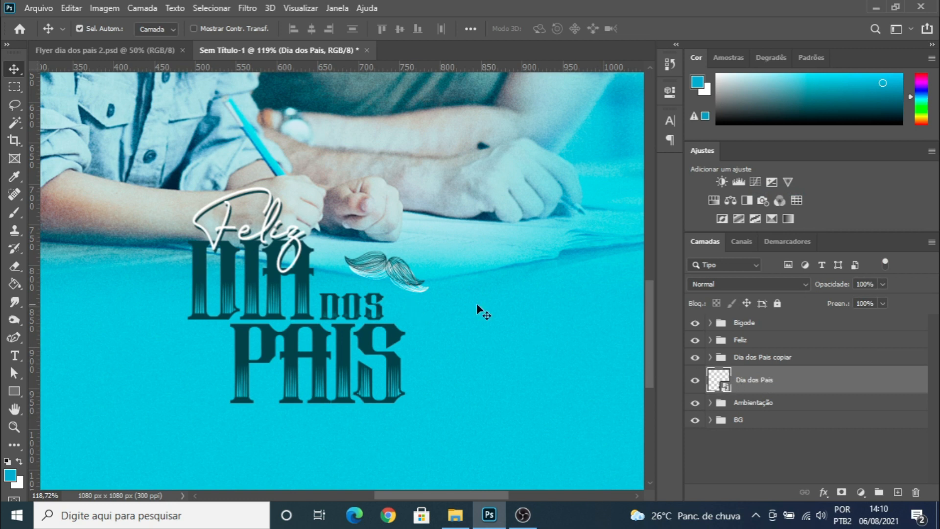
Step: Turn the Dia dos Pais smart object white with Hue/Saturation Lightness +99
key(ctrl)
key(ctrl+u)
drag(427, 237, 496, 237)
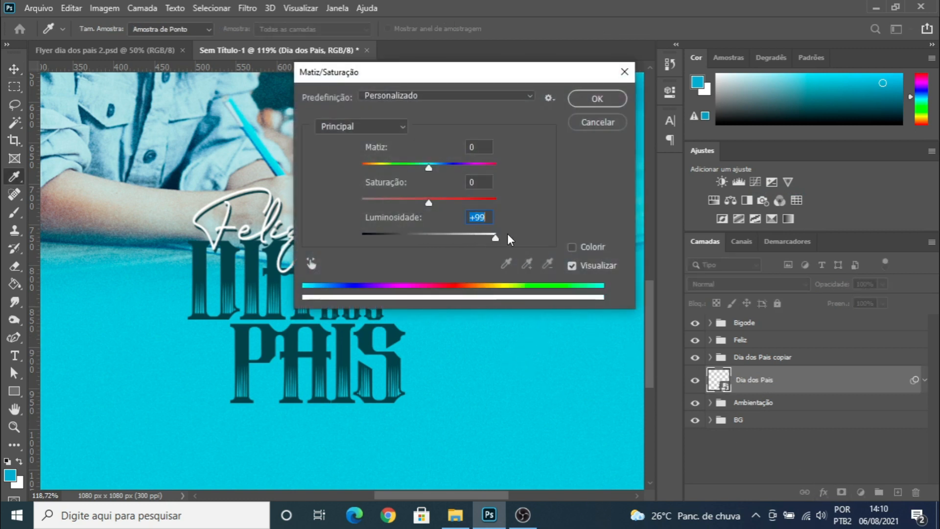
click(598, 99)
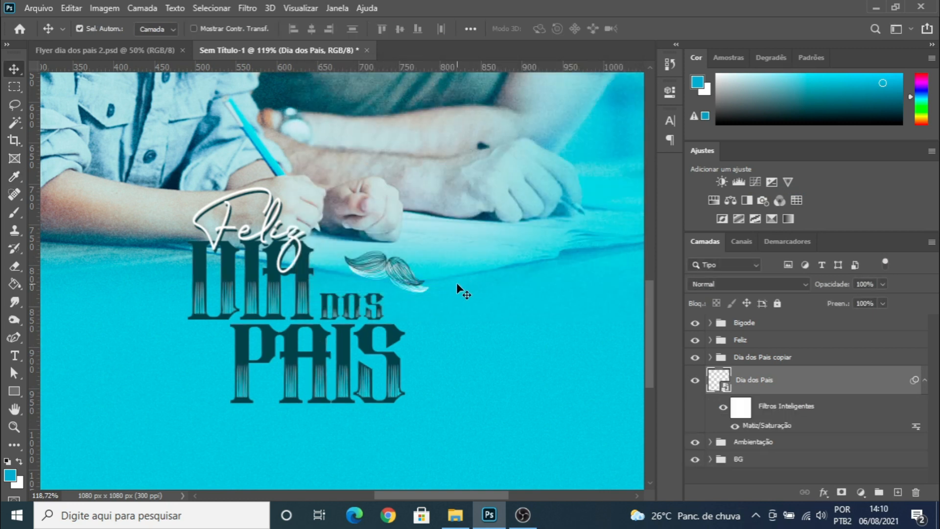
Step: Nudge the white Dia dos Pais layer slightly down and right so it forms an offset shadow behind the dark lettering
key(Down)
key(Down)
key(Down)
key(Down)
key(Down)
key(Down)
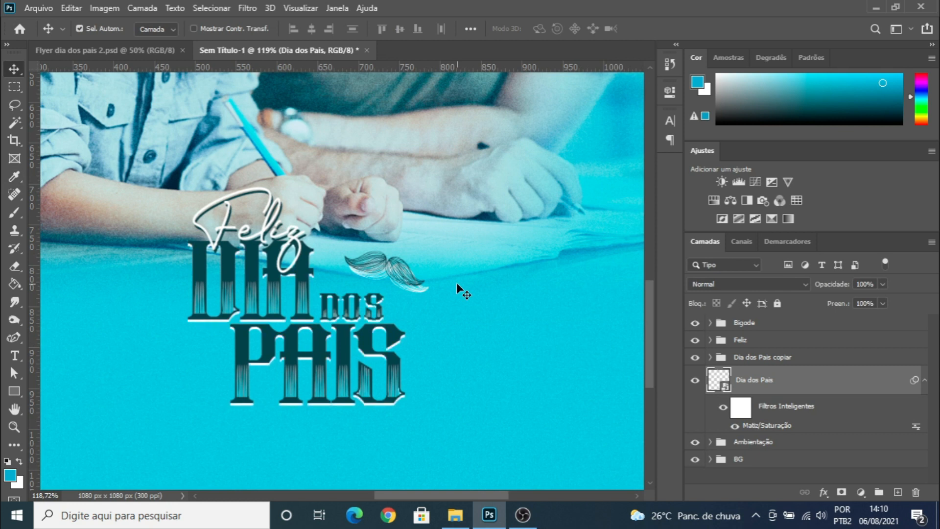
key(Right)
key(Right)
key(Right)
key(Right)
key(Right)
key(Right)
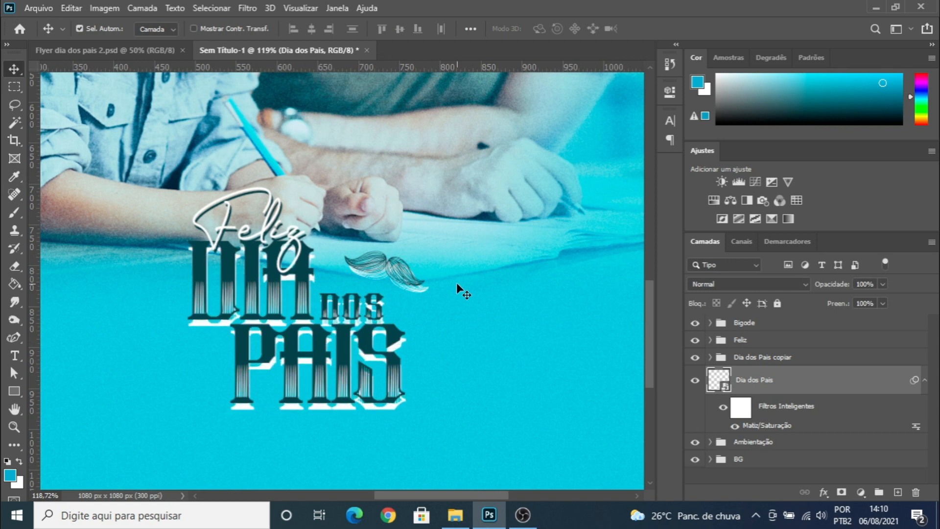
key(Right)
key(Right)
key(Left)
key(Up)
key(Up)
key(Up)
key(Up)
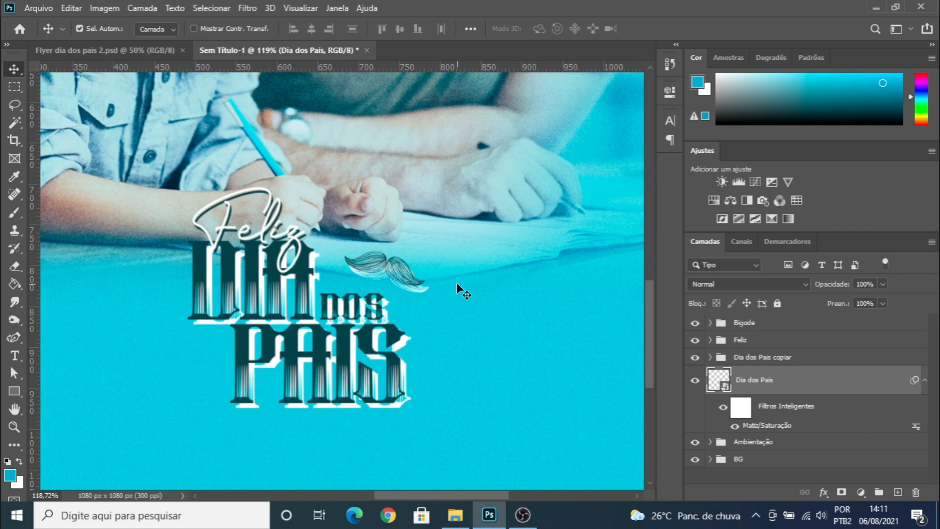
key(Up)
key(Up)
key(Up)
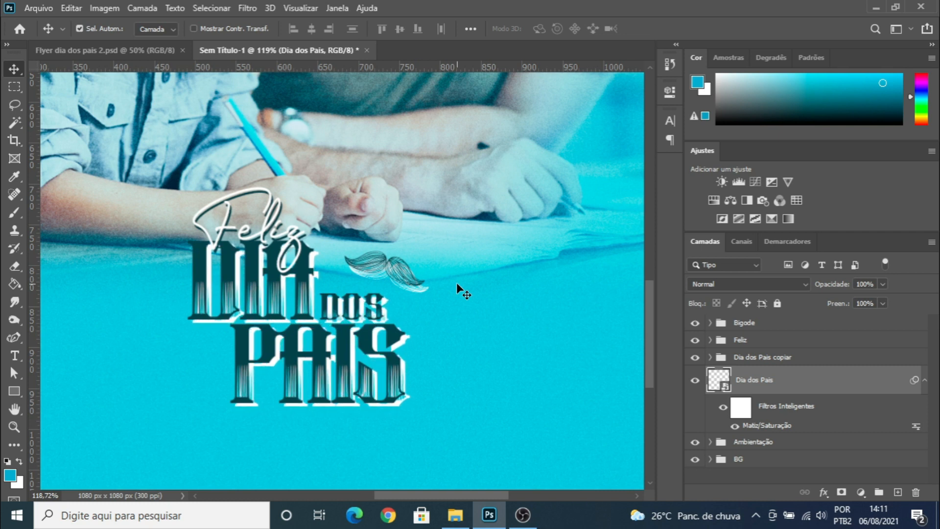
key(Left)
key(Down)
key(Right)
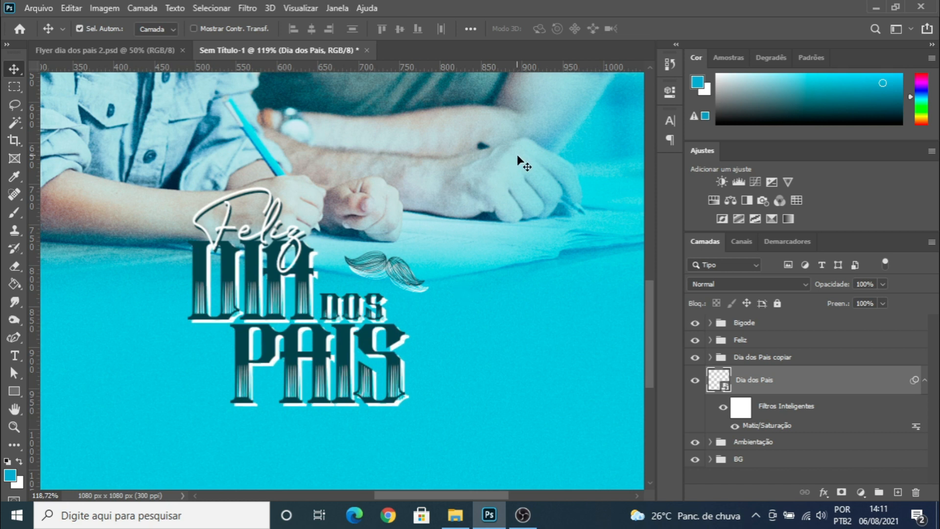
Step: Convert the Dia dos Pais copiar group to a smart object
click(764, 359)
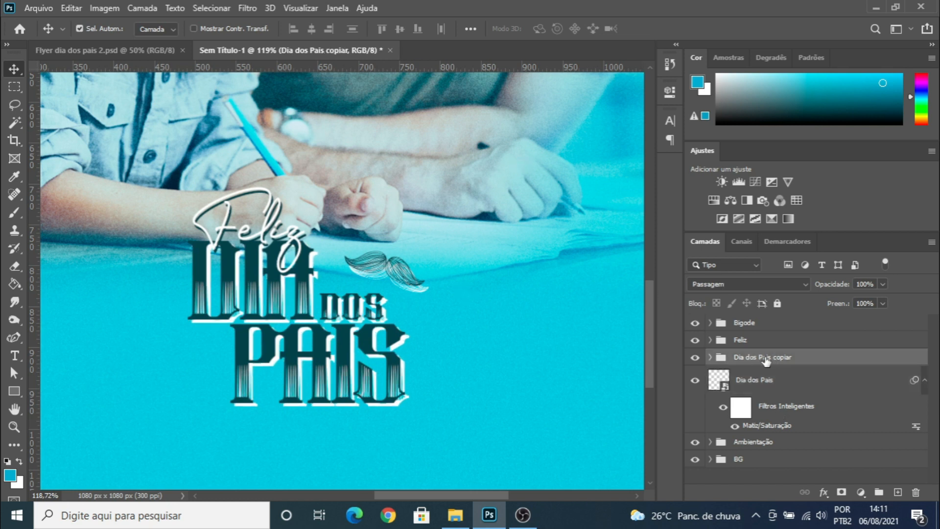
click(695, 359)
click(695, 358)
right_click(754, 356)
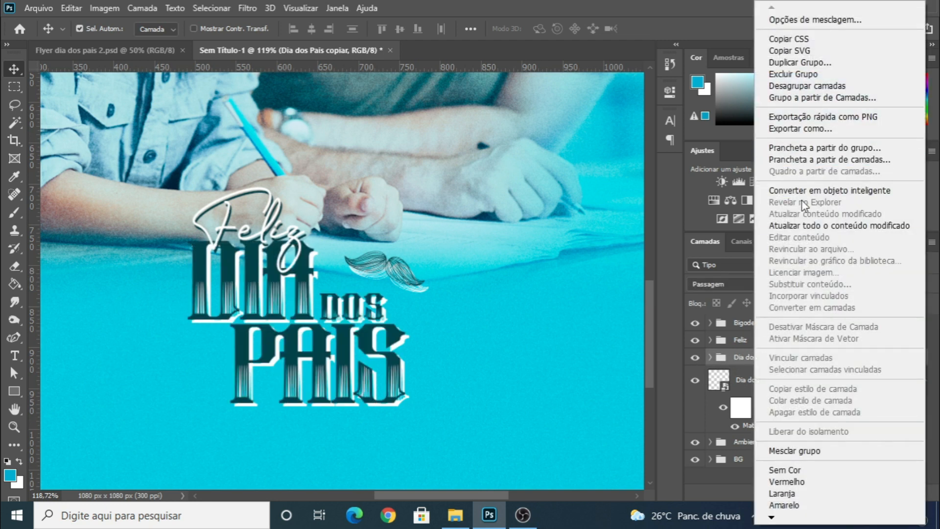
click(803, 191)
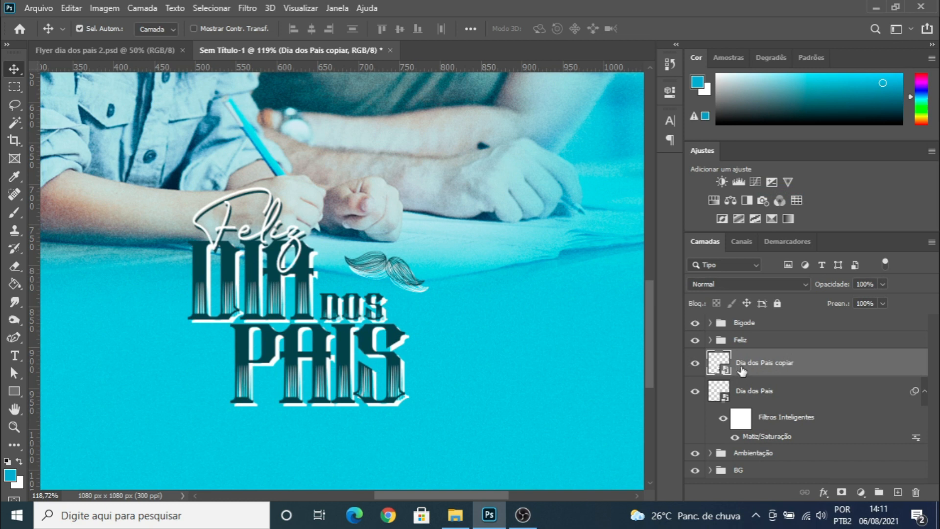
Step: Give the Dia dos Pais copiar layer a 3 px centred Stroke in dark teal at 100% opacity
click(824, 493)
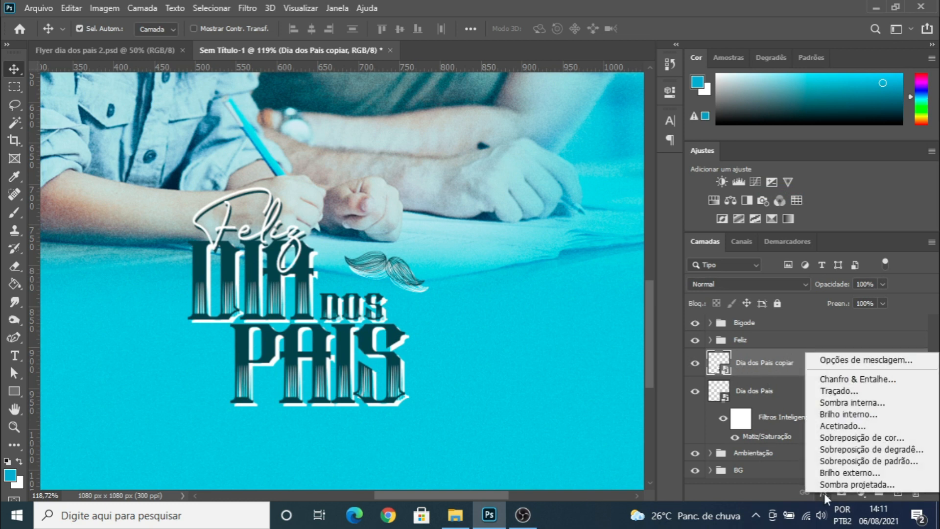
click(842, 391)
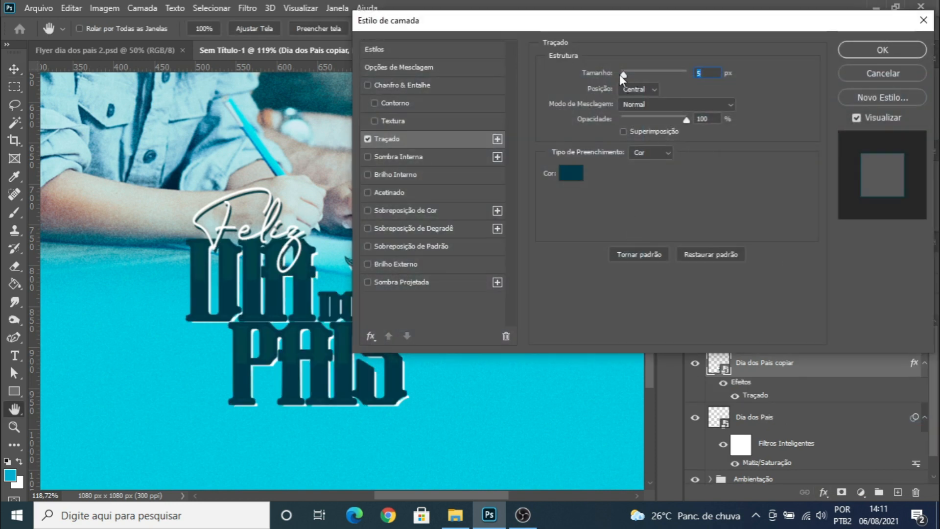
drag(626, 74, 625, 75)
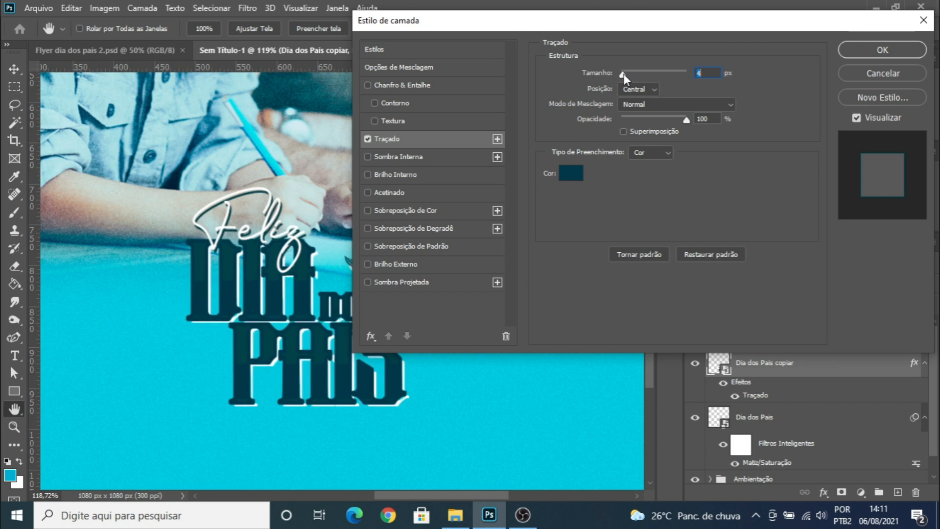
drag(624, 74, 623, 74)
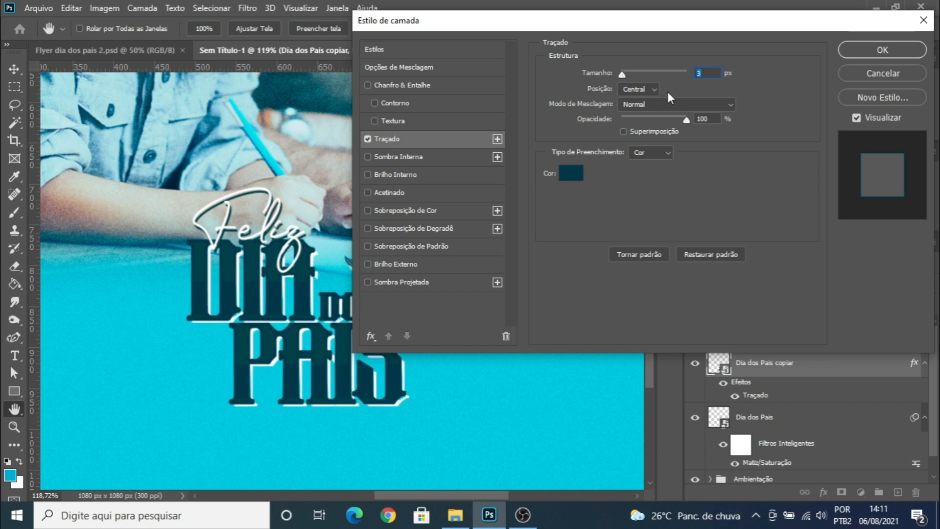
click(883, 49)
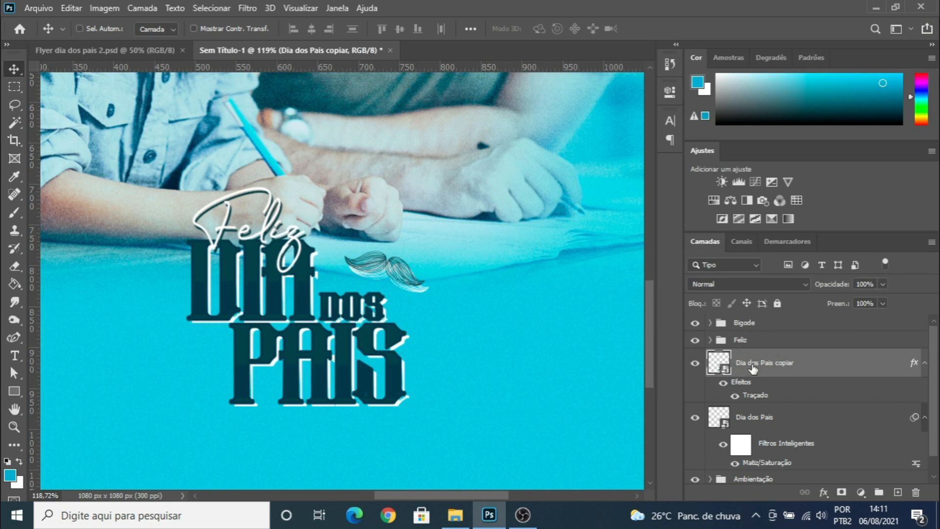
Step: Duplicate the stroked Dia dos Pais copiar layer and convert the duplicate, including its stroke, to a smart object
key(ctrl+j)
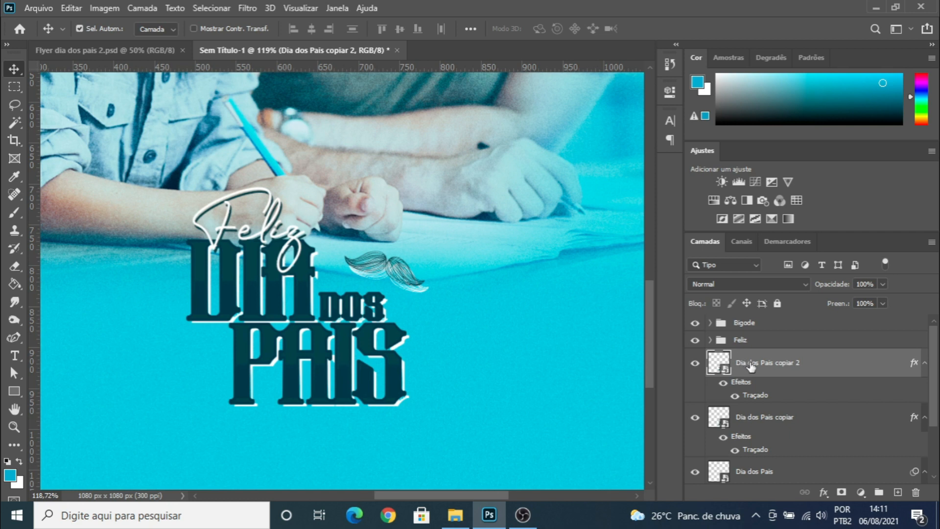
right_click(752, 366)
click(813, 143)
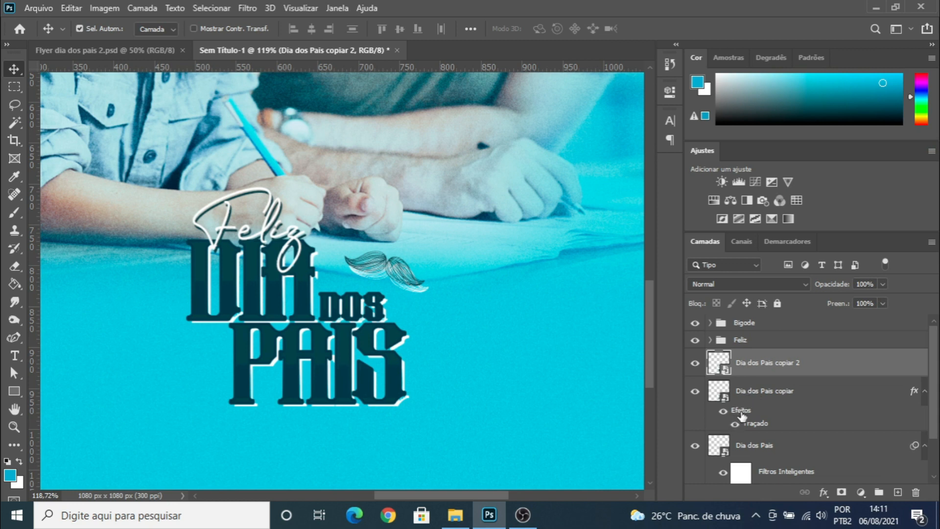
Step: Delete the stroke effect from the Dia dos Pais copiar layer and select that layer
drag(740, 411, 916, 492)
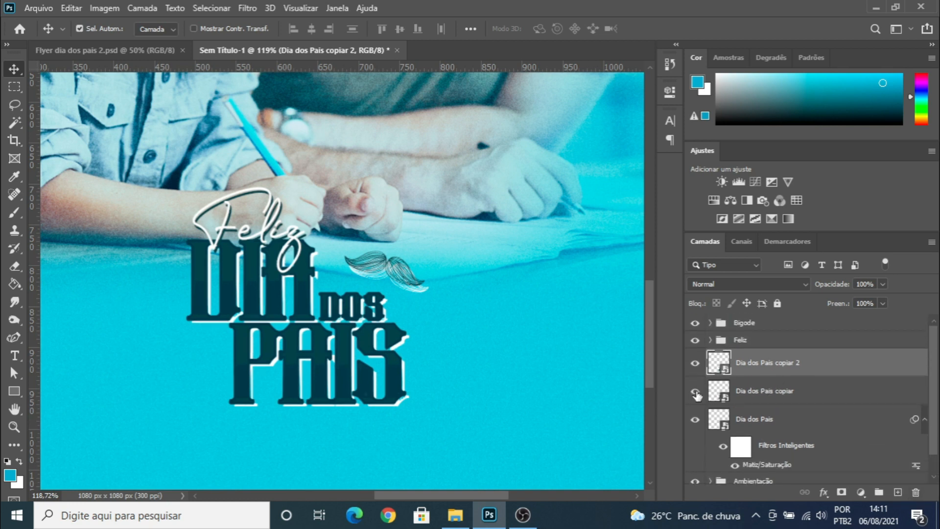
click(761, 395)
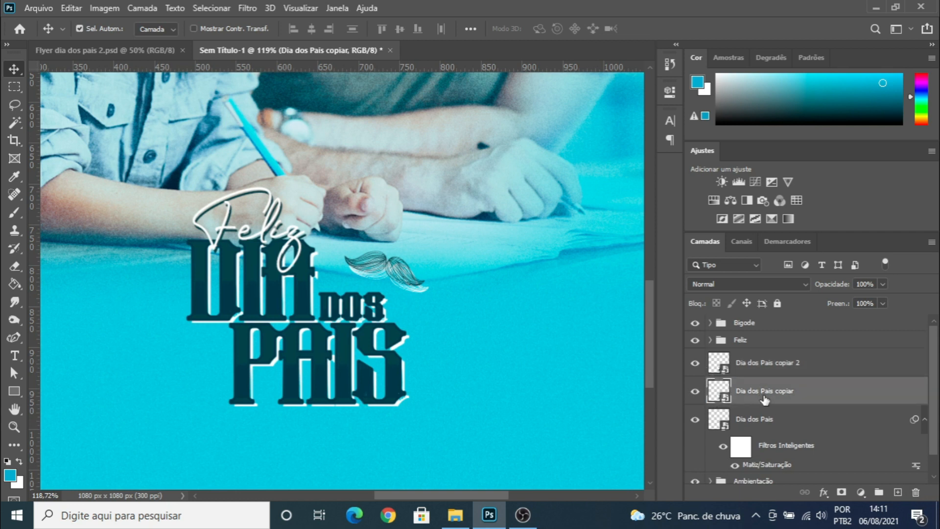
Step: Load the letter outline of the Dia dos Pais copiar 2 layer as a selection
click(746, 363)
click(701, 365)
click(701, 365)
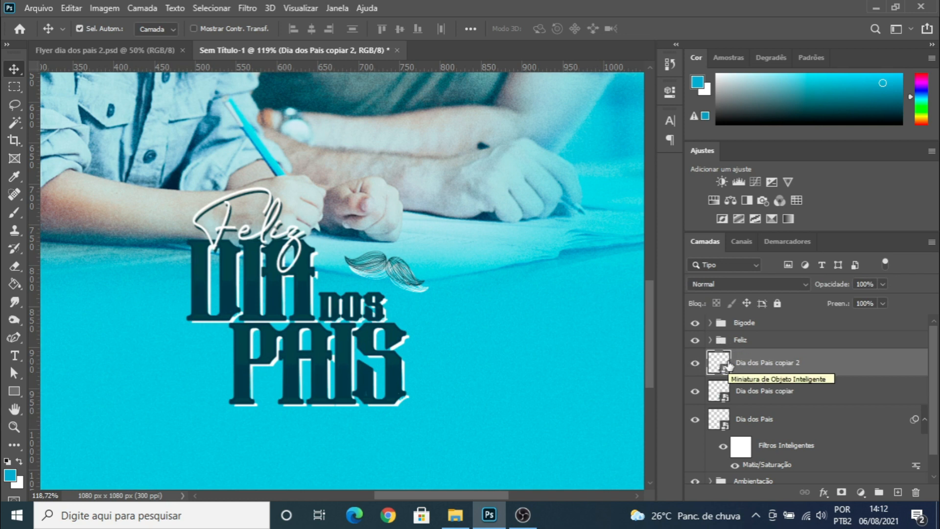
key(ctrl)
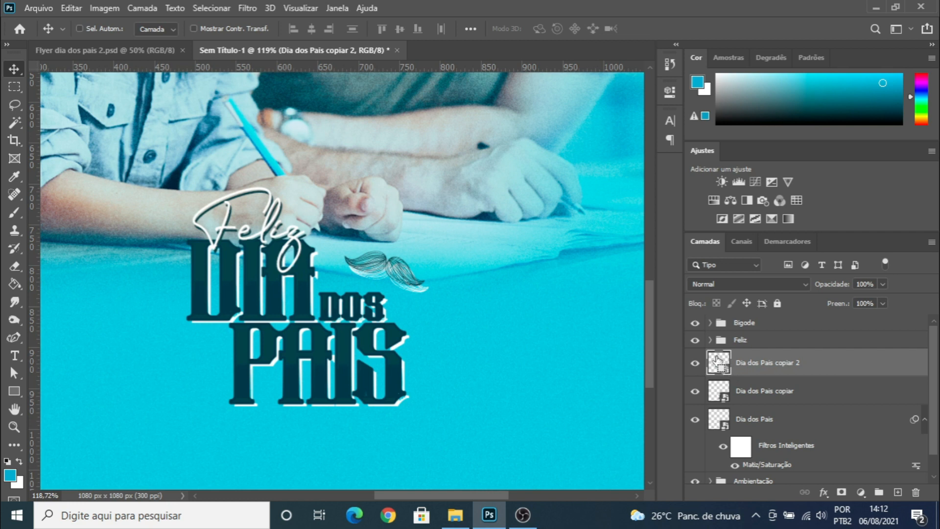
ctrl+click(720, 363)
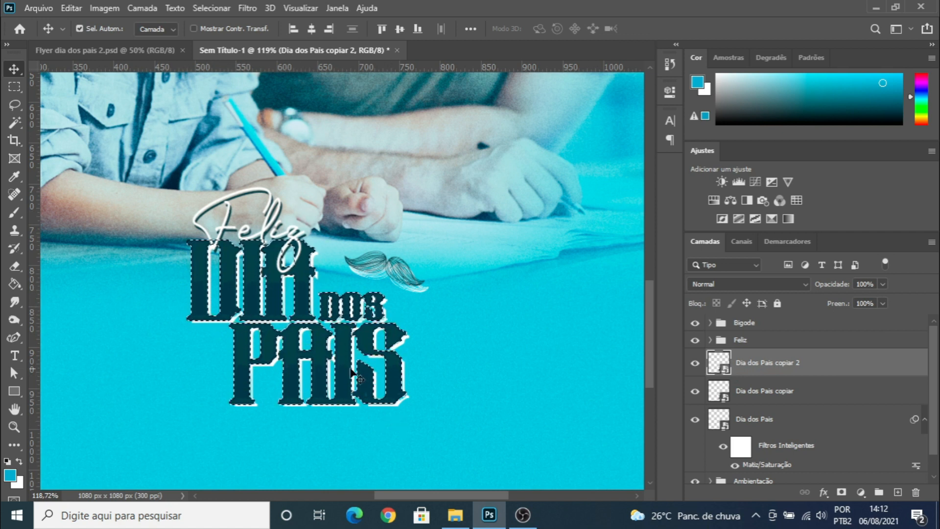
Step: Add a layer mask from the selection to the Dia dos Pais layer and invert the mask
click(745, 422)
scroll(739, 416, down, 1)
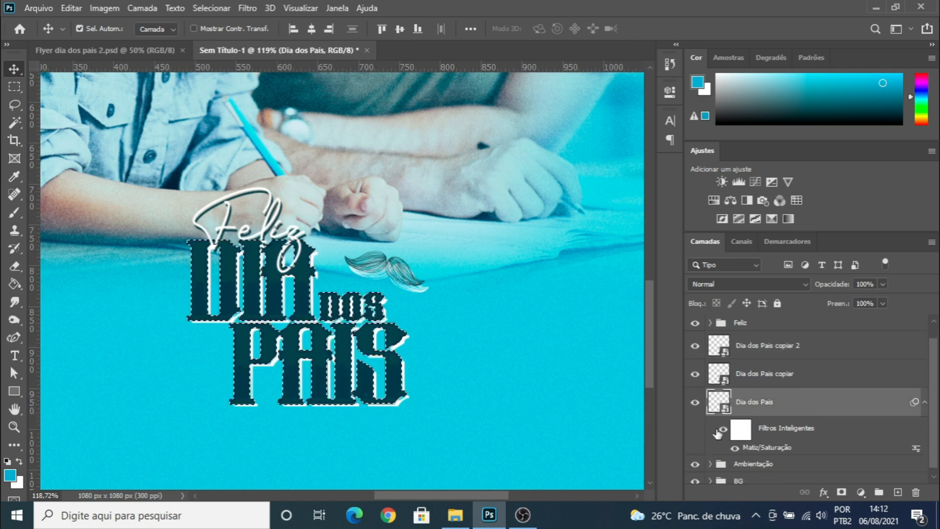
click(842, 493)
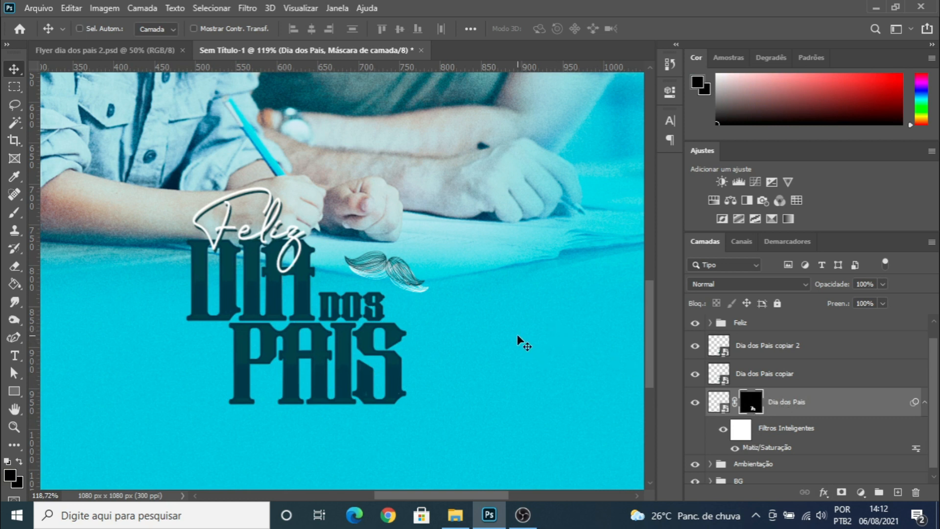
key(ctrl+i)
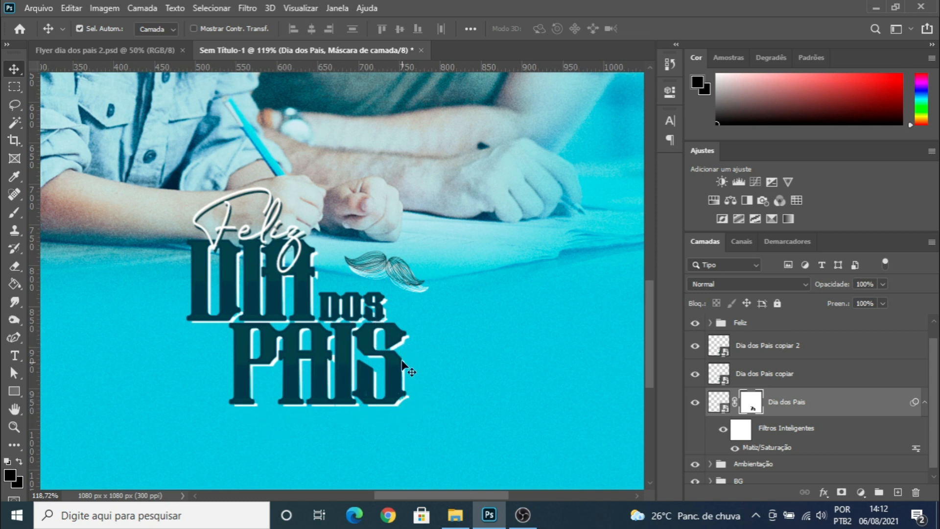
Step: Delete the Dia dos Pais copiar 2 layer
click(757, 347)
click(695, 352)
click(695, 351)
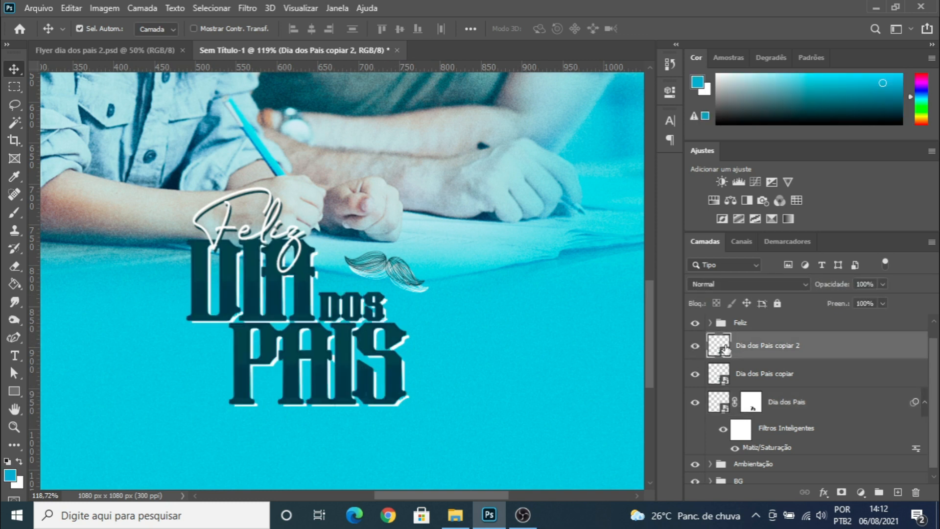
key(Delete)
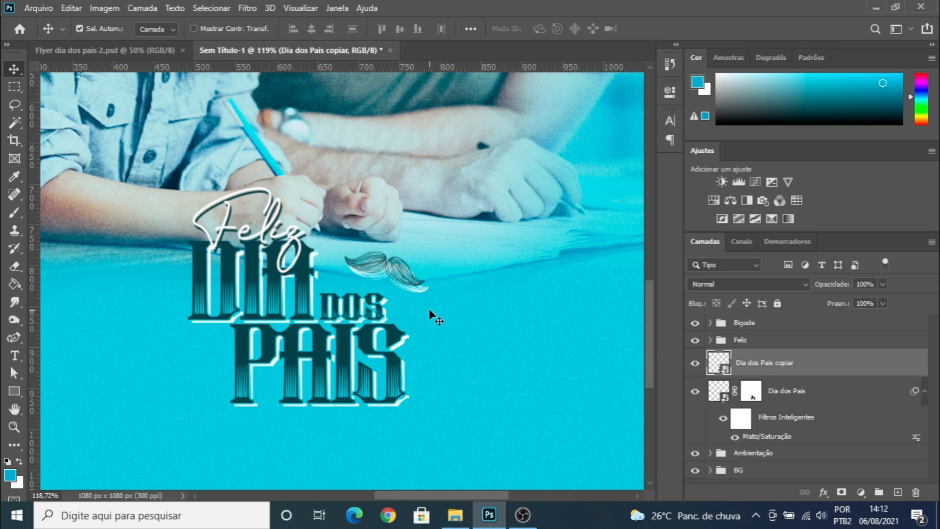
Step: Group the Dia dos Pais copiar and Dia dos Pais layers and name the group Dia dos pais
scroll(350, 422, up, 6)
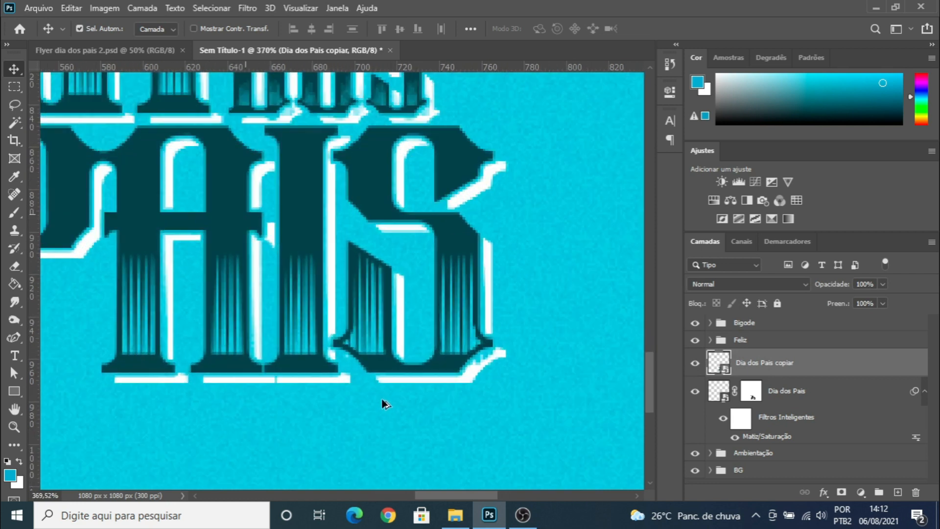
scroll(424, 380, down, 2)
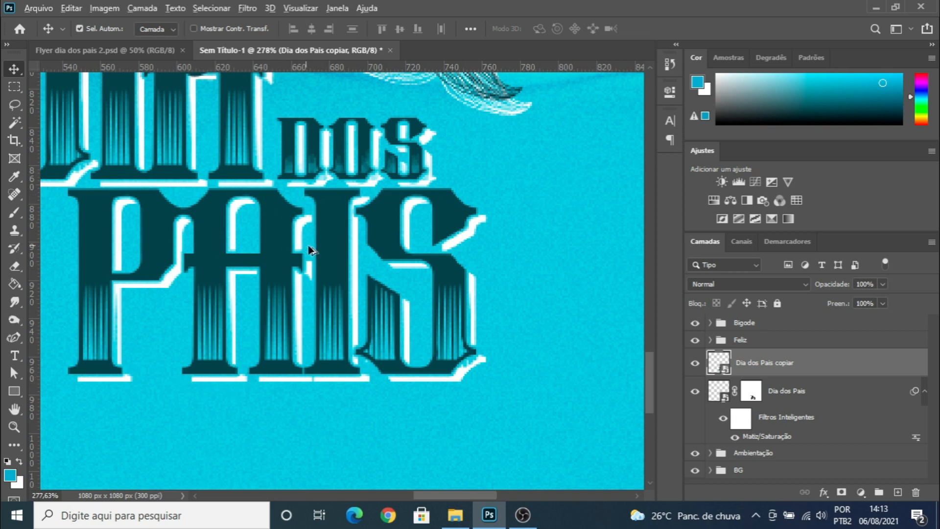
scroll(309, 250, down, 3)
scroll(221, 245, up, 2)
scroll(221, 244, down, 3)
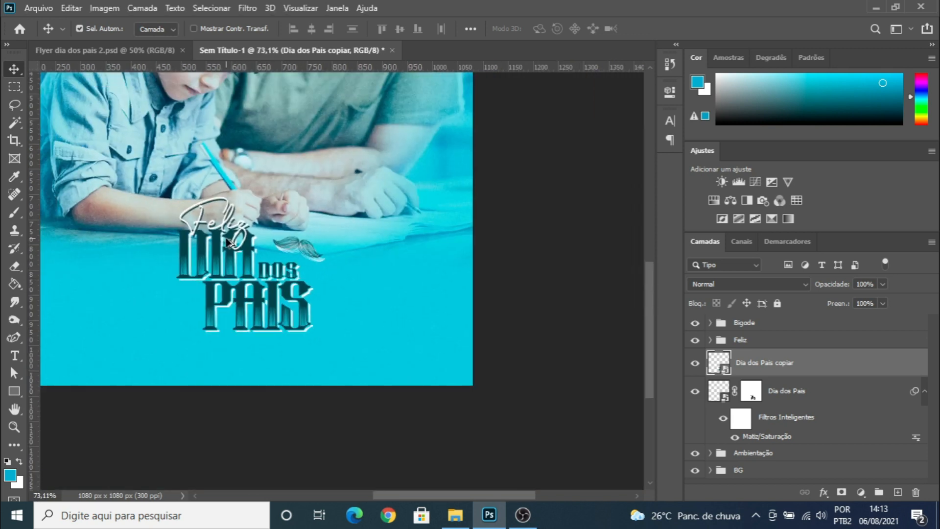
scroll(367, 386, up, 1)
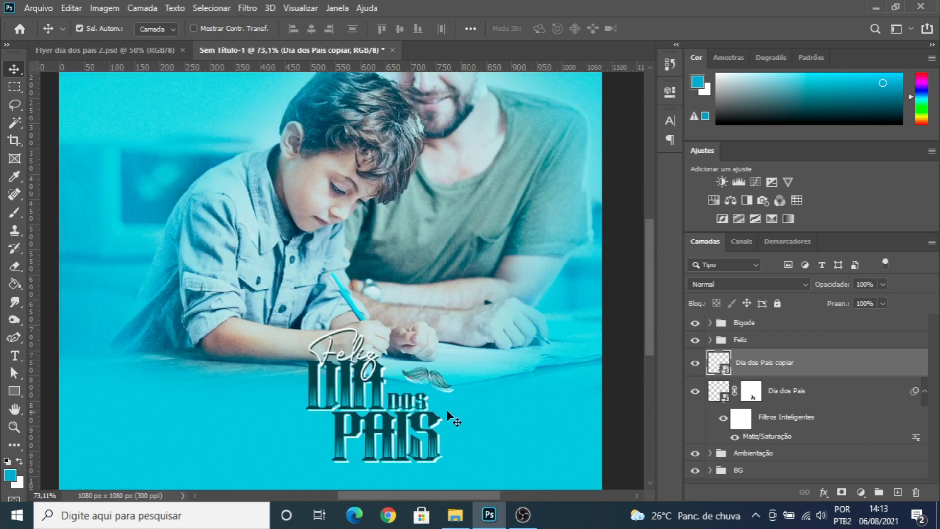
scroll(446, 410, down, 1)
shift+click(779, 392)
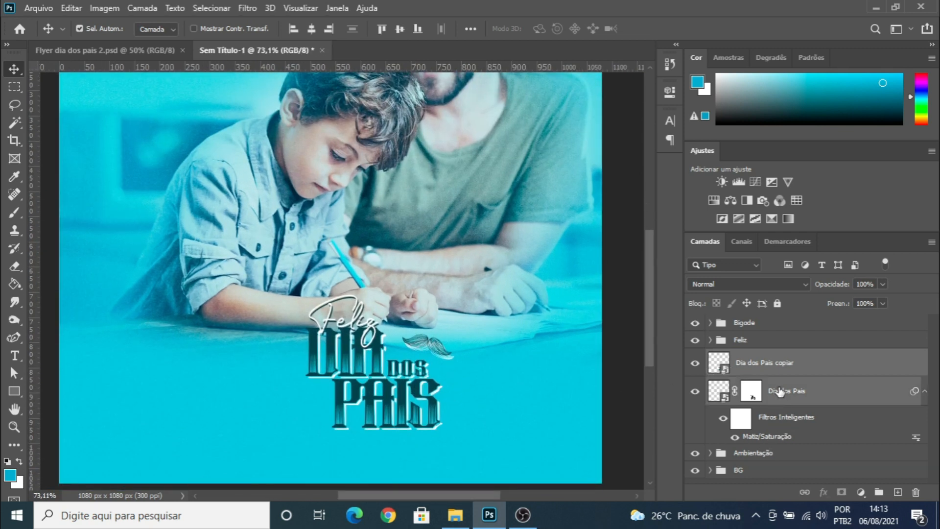
key(ctrl+g)
double_click(738, 357)
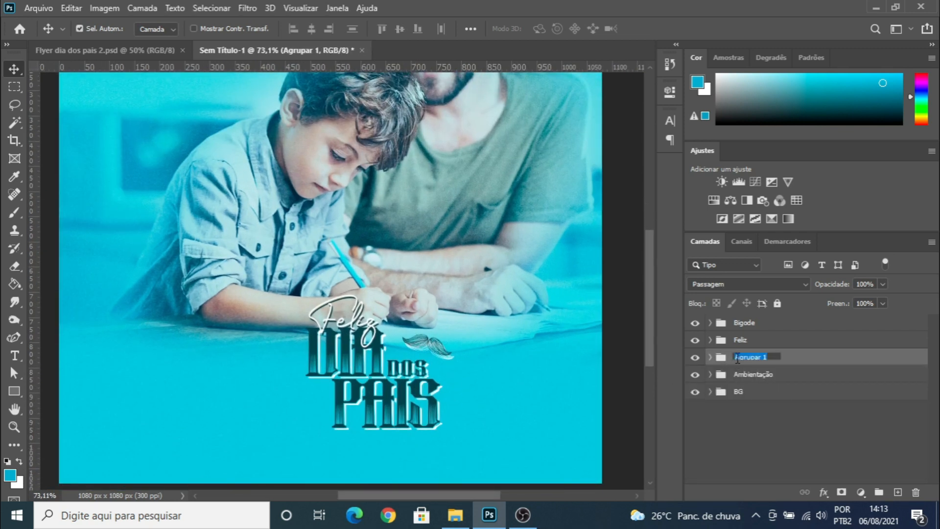
text(Dia dos pais)
key(Return)
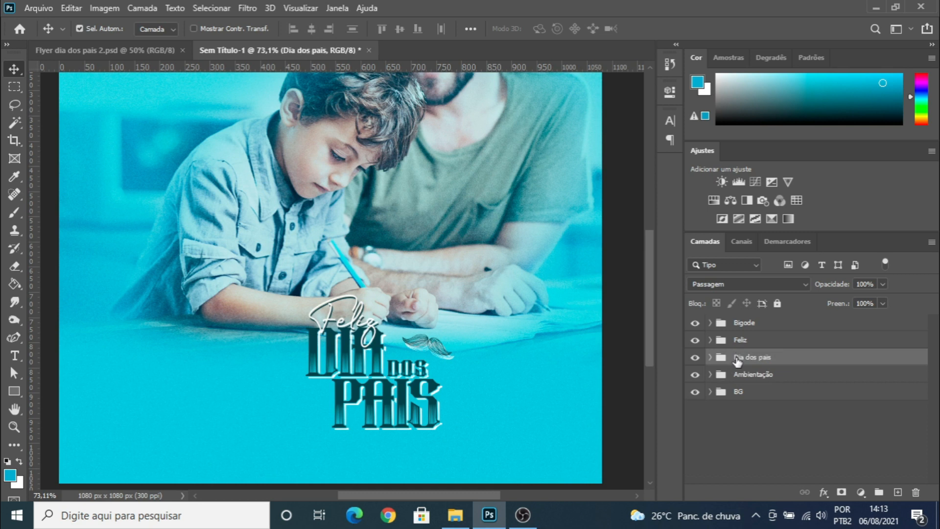
Step: Group the Bigode, Feliz and Dia dos pais groups together and name the new group Feliz dia dos pais
shift+click(737, 323)
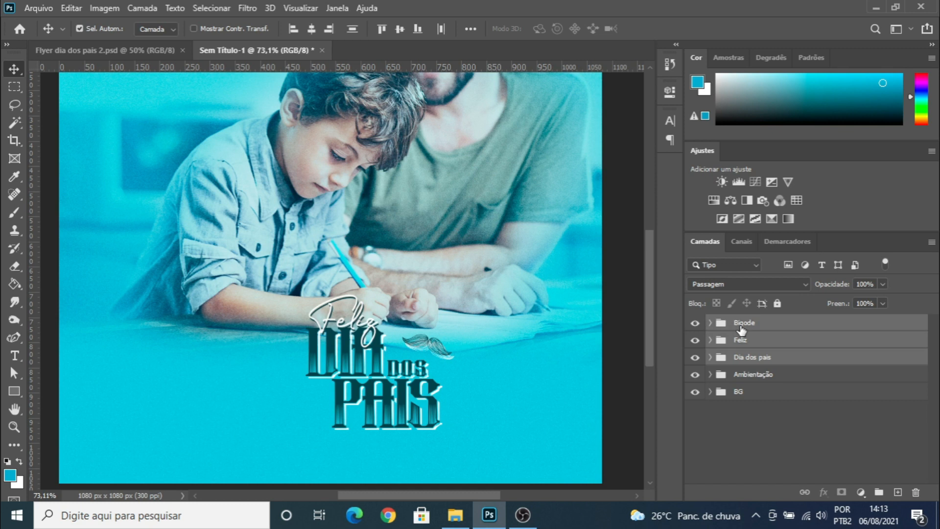
key(ctrl+g)
double_click(745, 323)
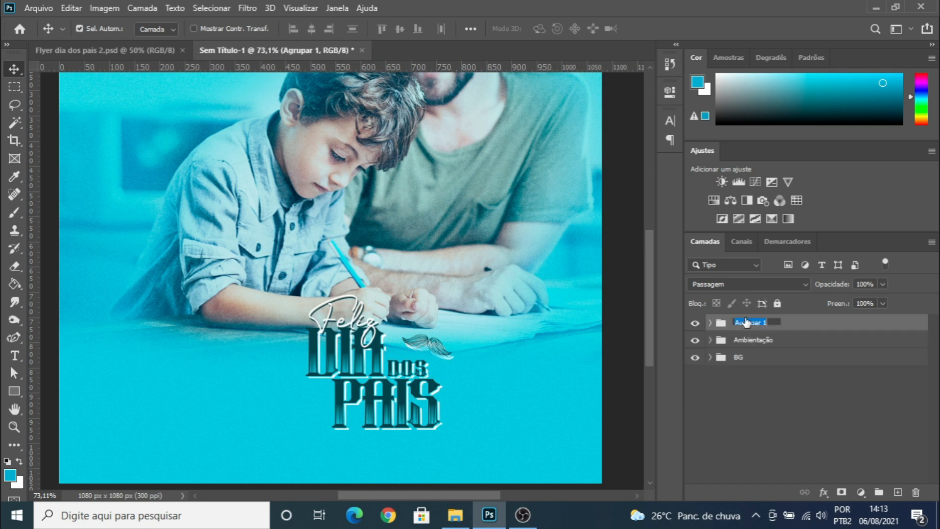
text(Feliz dia dos pais)
key(Return)
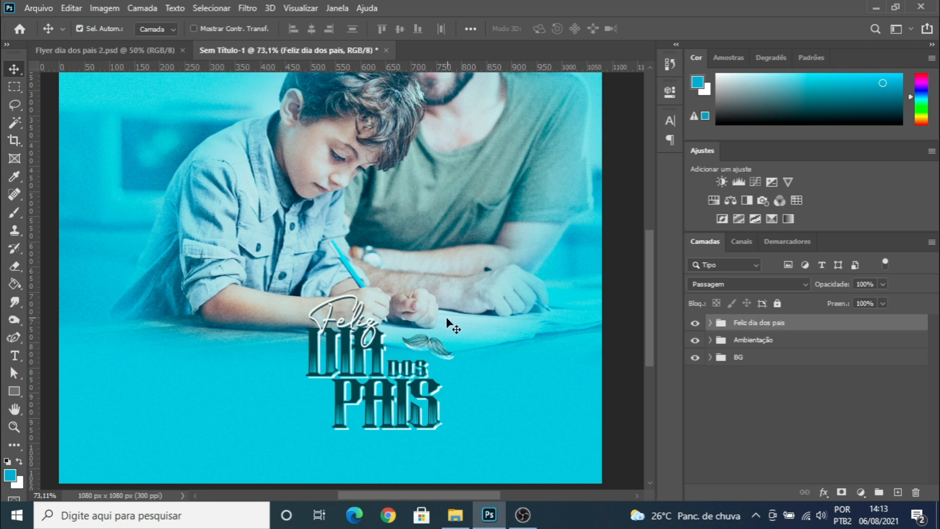
Step: Skew the Feliz dia dos pais group about -8° horizontally and rotate it about -9° so the title tilts upward
scroll(446, 317, down, 3)
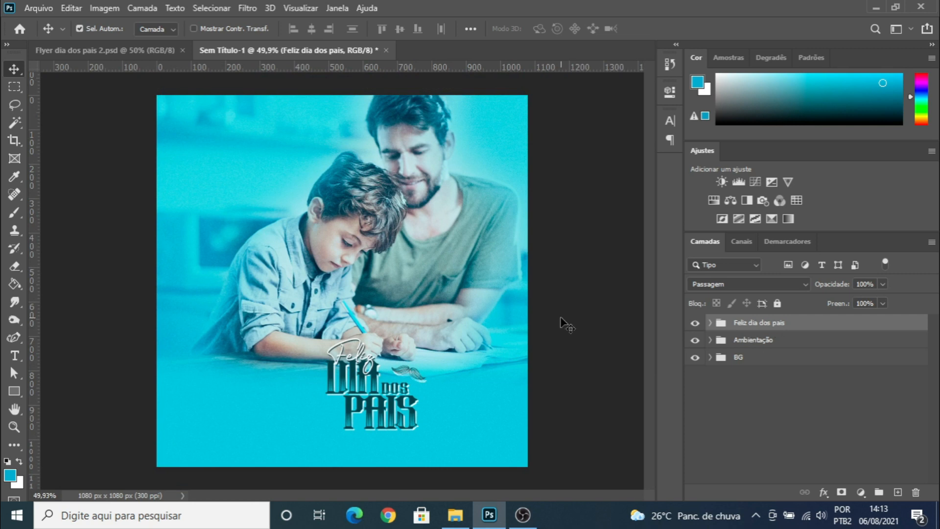
key(ctrl+t)
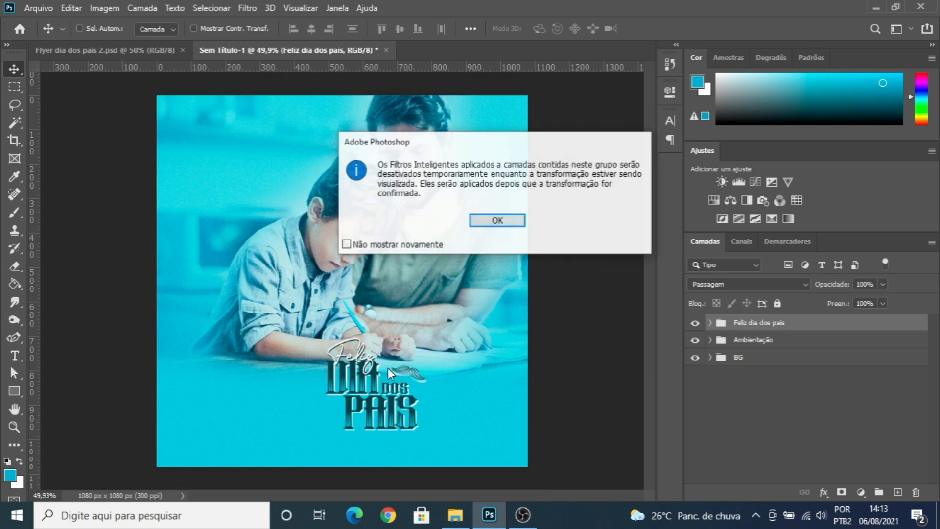
click(472, 221)
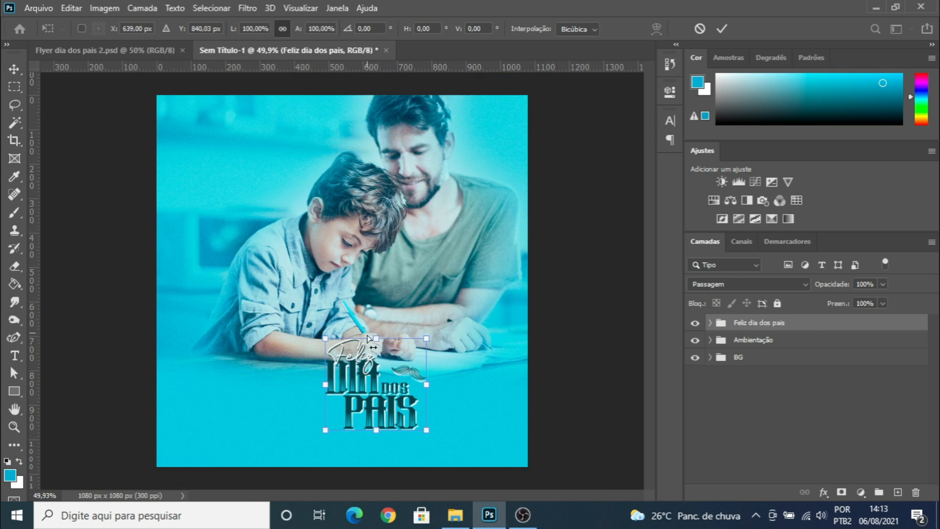
drag(376, 338, 390, 339)
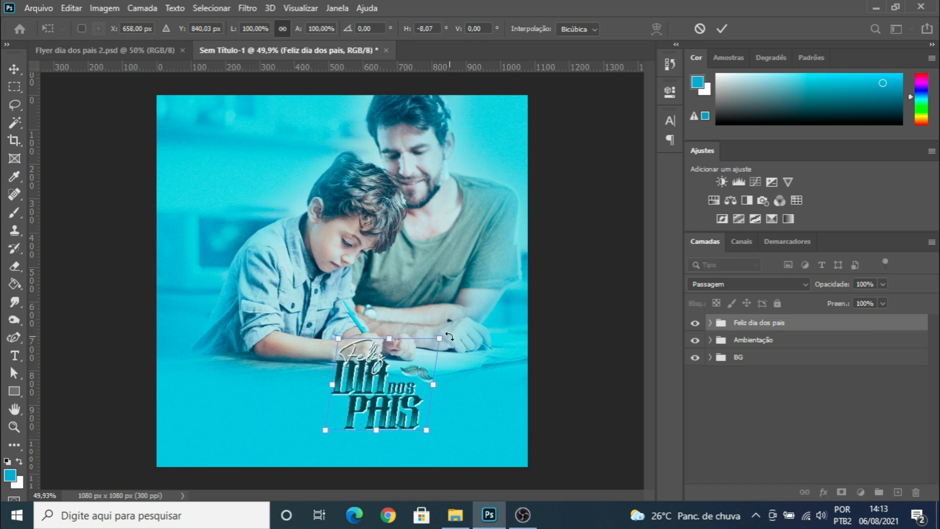
mouse_move(454, 332)
mouse_down()
mouse_move(456, 400)
mouse_move(447, 320)
mouse_up()
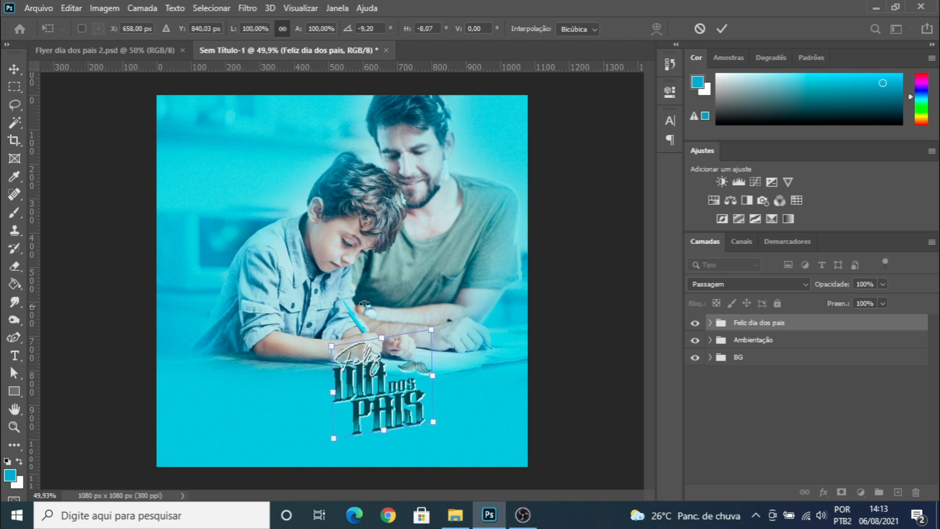
click(10, 73)
Step: Move the title group to the flyer's upper-left area beside the boy's head and scale it to about 121.5%
drag(368, 384, 223, 151)
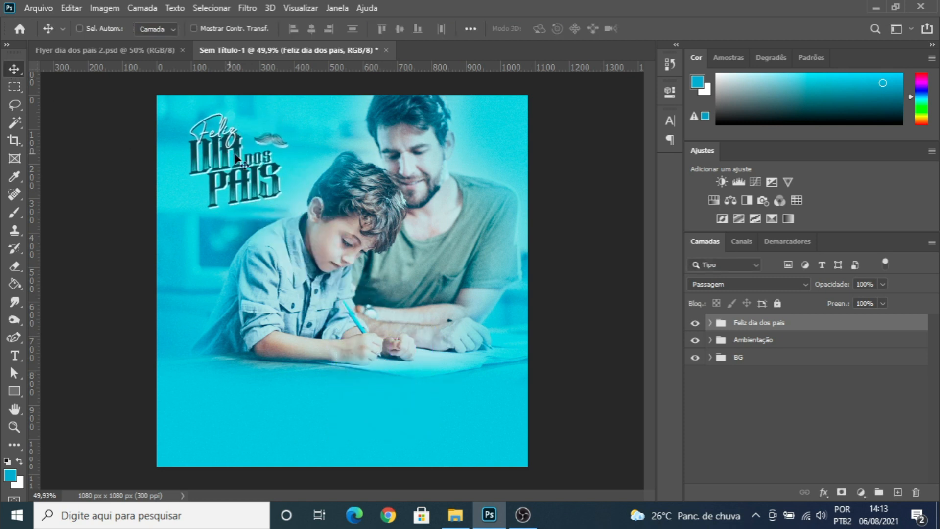
key(ctrl+t)
key(Return)
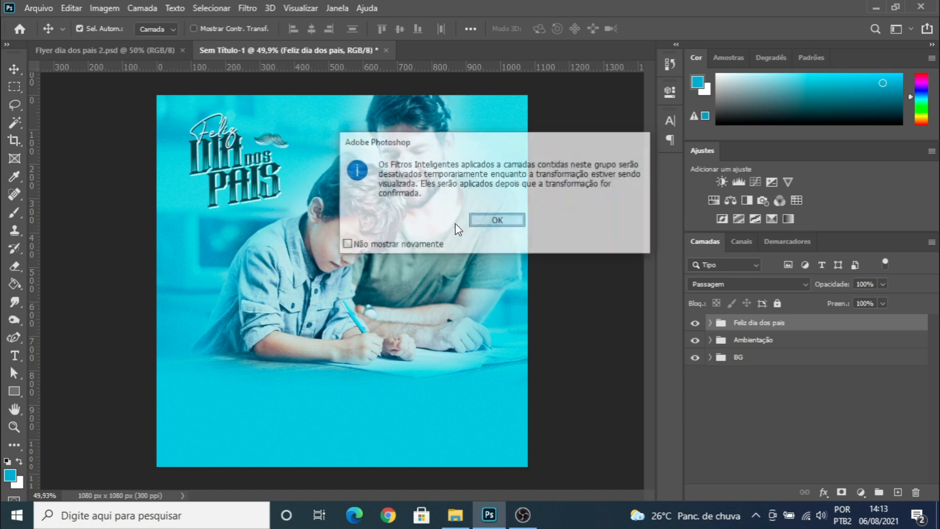
drag(287, 205, 307, 225)
drag(187, 112, 183, 109)
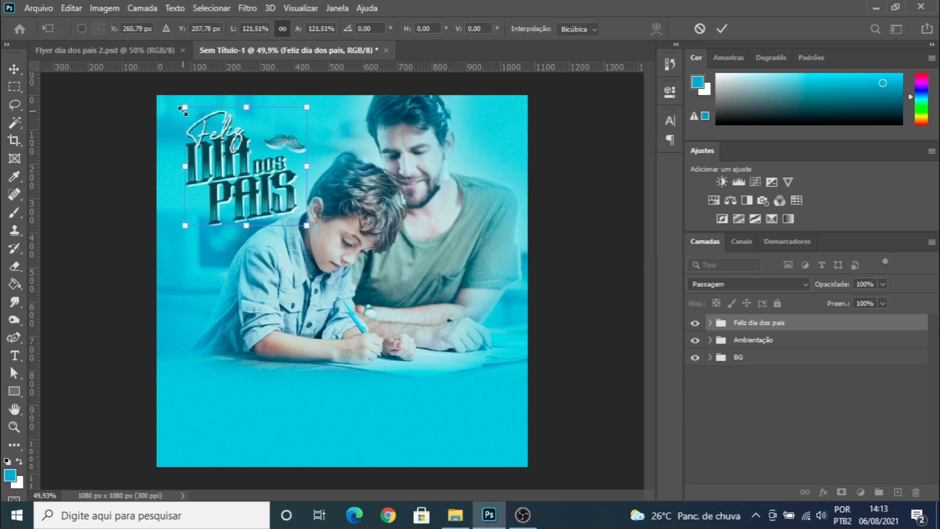
key(Return)
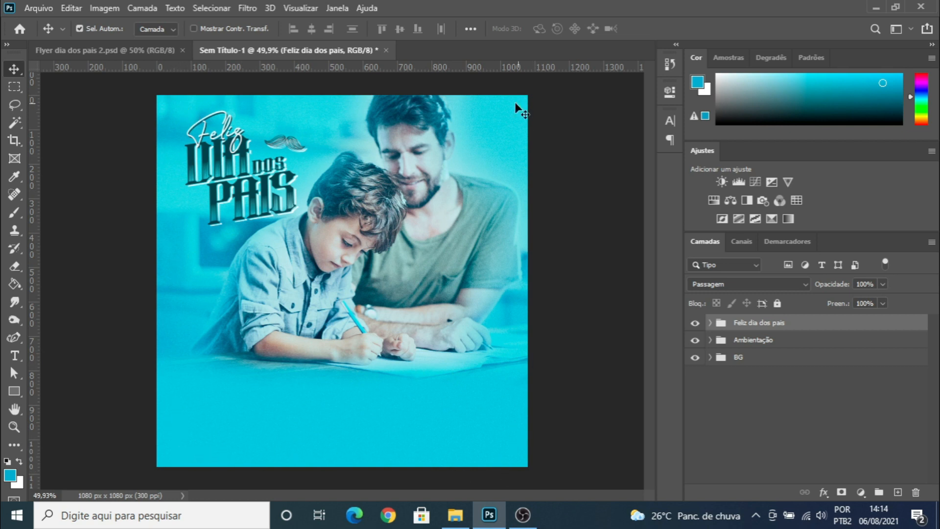
Step: Create a guide layout from the Margem de Segurança preset with 50 px margins on all four sides
click(295, 8)
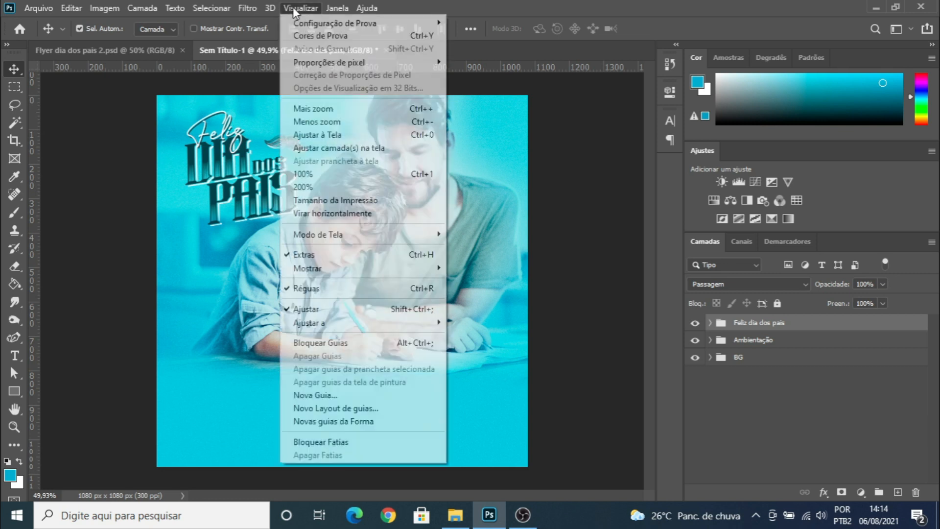
click(315, 409)
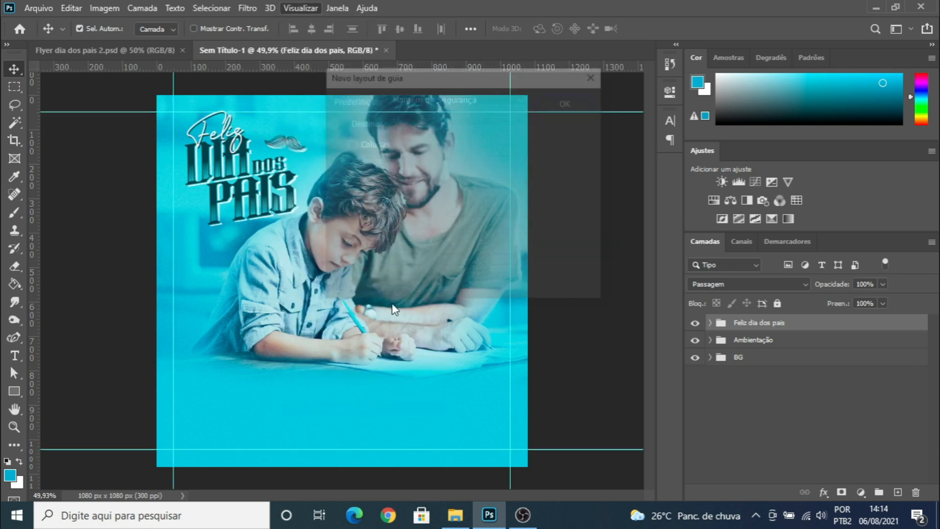
click(348, 263)
double_click(401, 263)
click(444, 263)
double_click(490, 260)
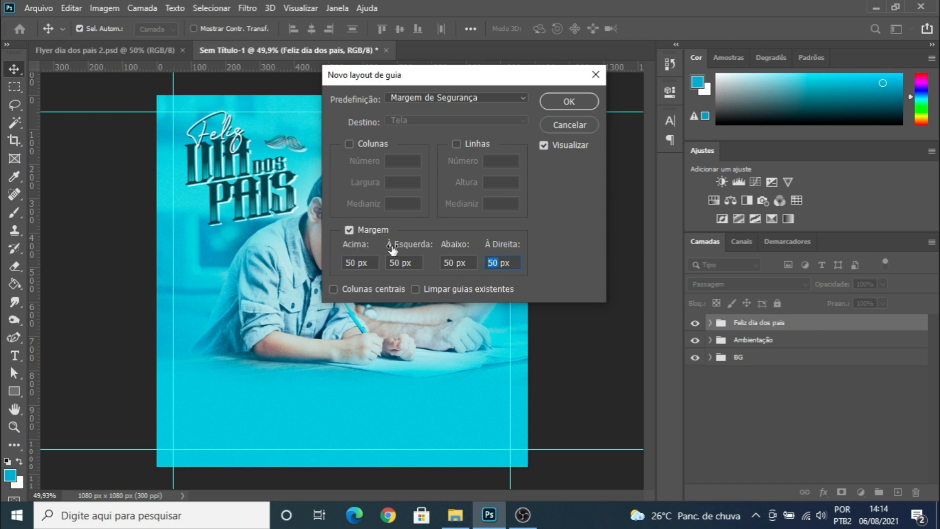
click(569, 102)
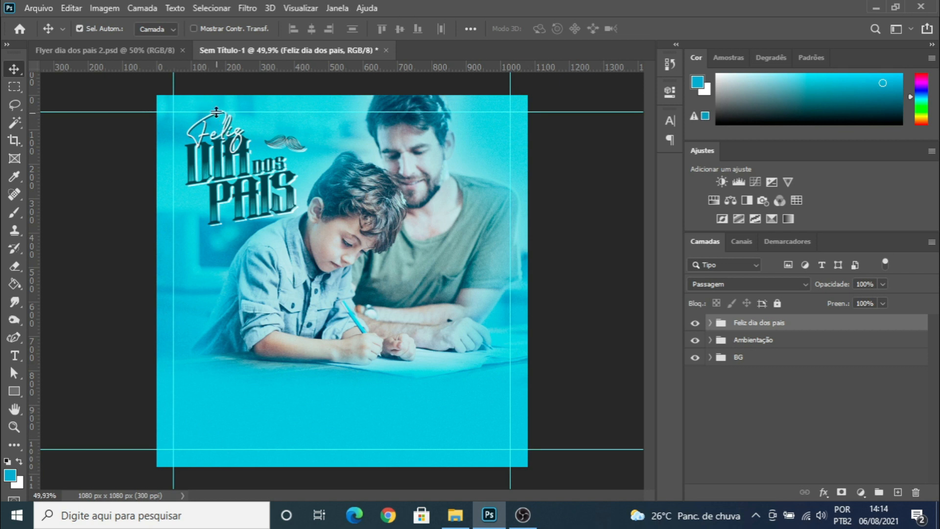
Step: Move the Feliz dia dos pais title group into the upper-left corner formed by the margin guides
scroll(218, 115, up, 4)
scroll(210, 101, down, 4)
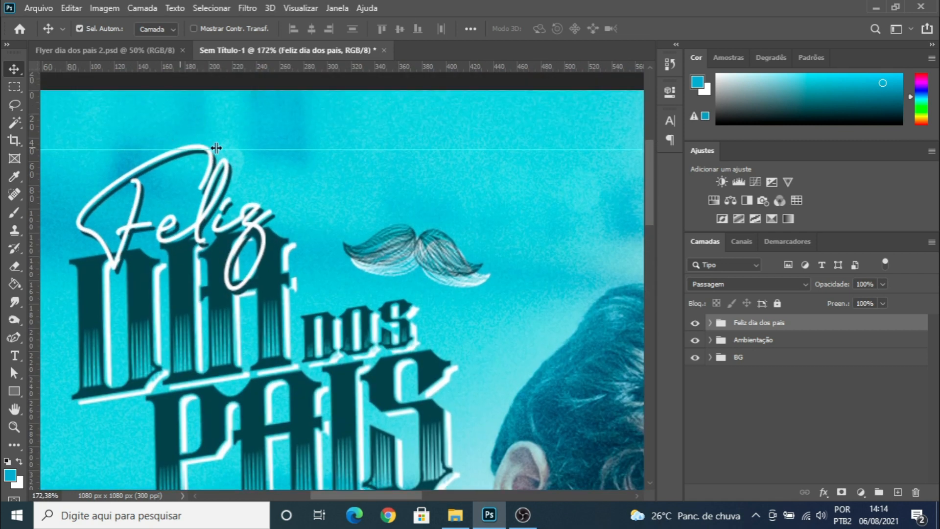
scroll(156, 221, down, 1)
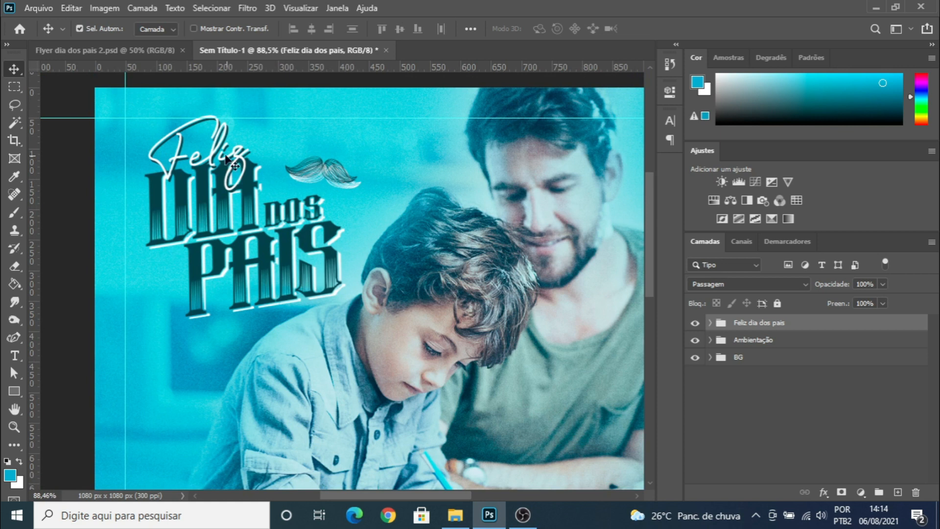
scroll(208, 130, up, 3)
scroll(213, 120, down, 2)
scroll(240, 172, down, 3)
scroll(245, 171, up, 1)
scroll(242, 179, down, 2)
scroll(174, 142, up, 1)
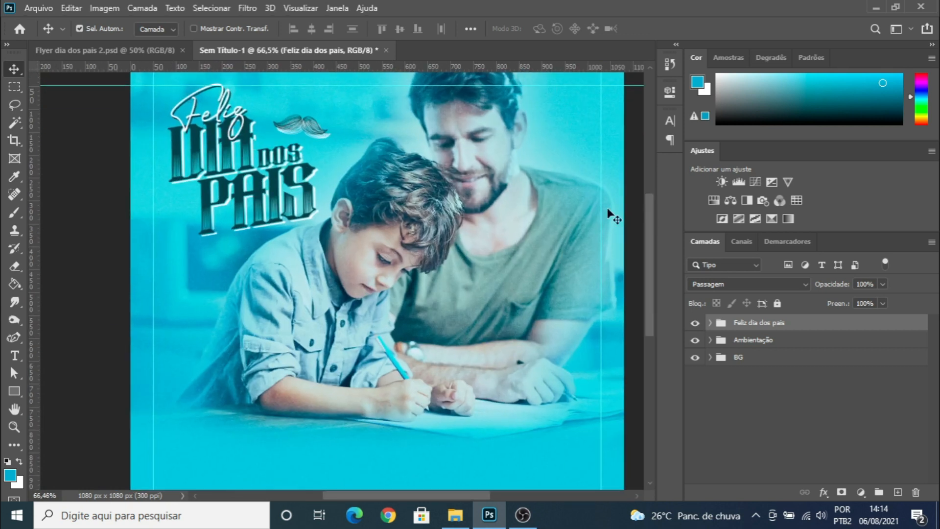
key(ctrl+t)
click(496, 217)
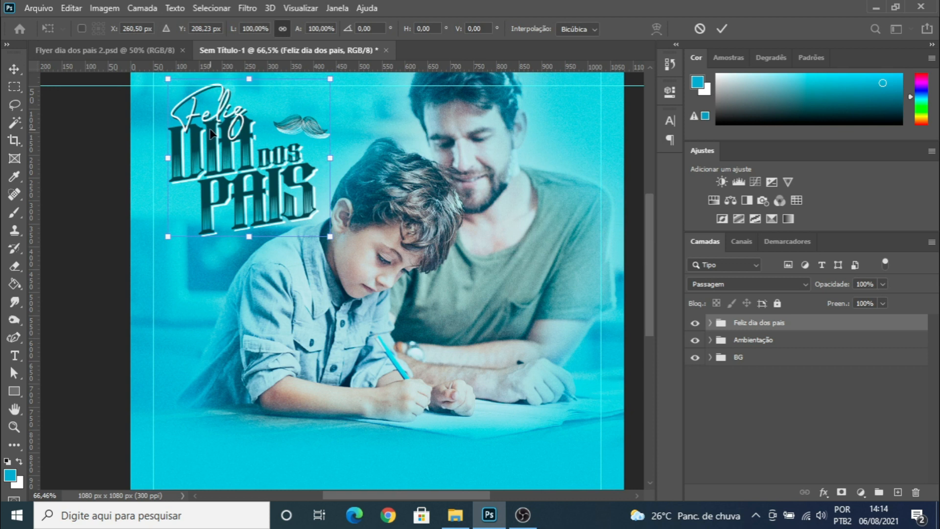
drag(213, 133, 210, 137)
drag(202, 142, 198, 142)
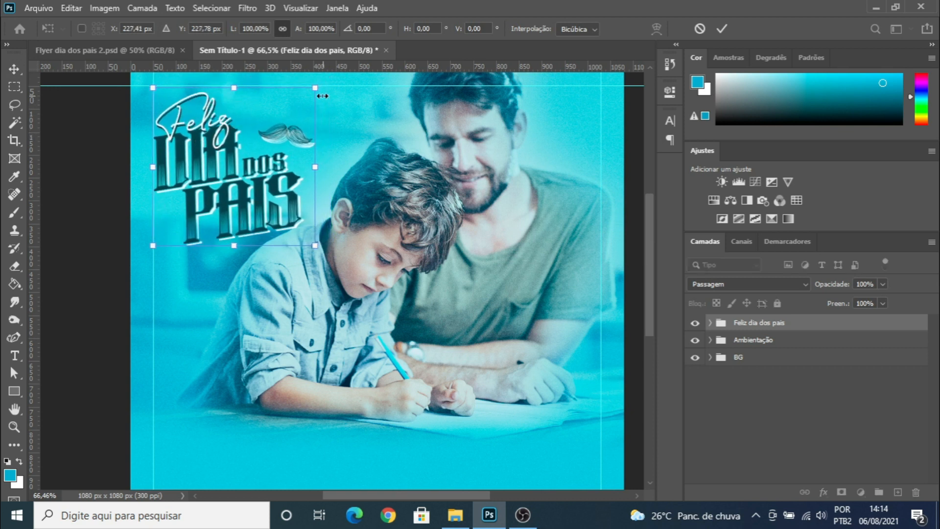
Step: Rotate the title group about -14.4°, scale it to about 105.3%, and reposition it beside the boy's head against the left margin guide
drag(334, 81, 299, 72)
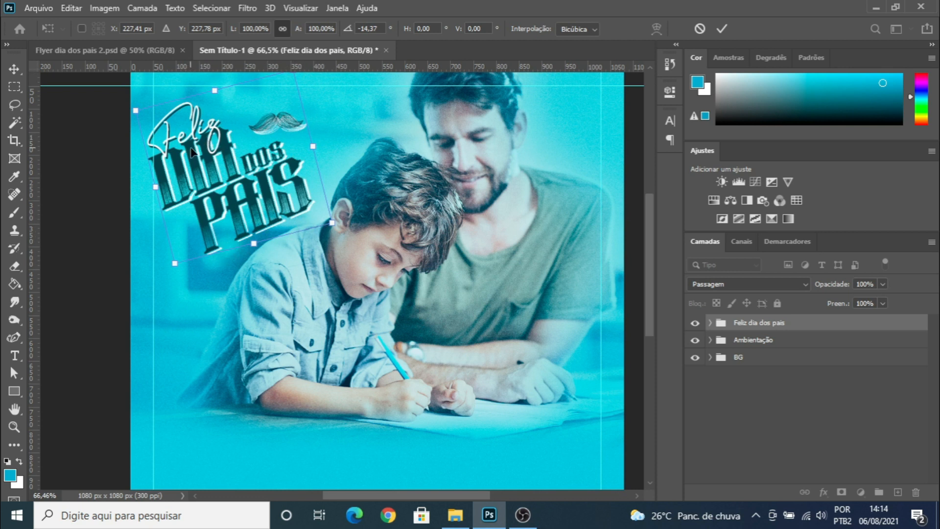
drag(196, 154, 201, 155)
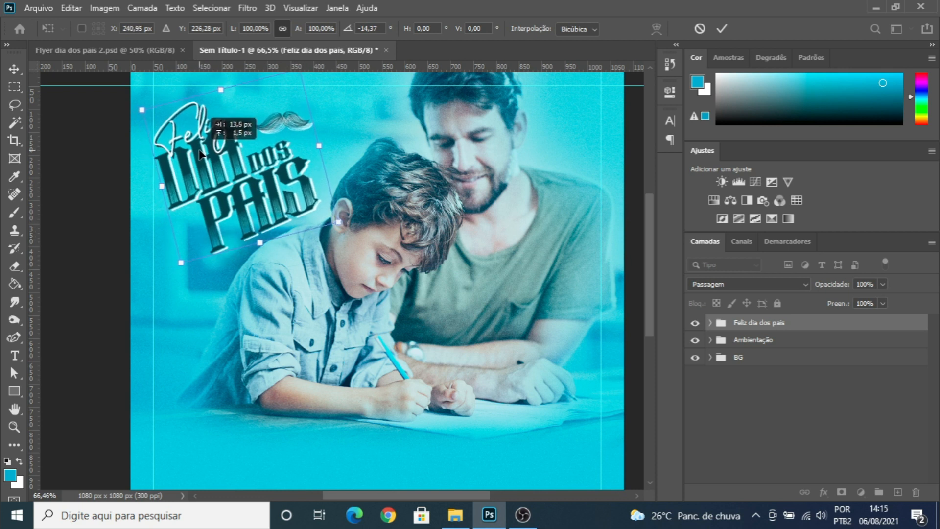
scroll(306, 120, up, 1)
drag(301, 116, 304, 113)
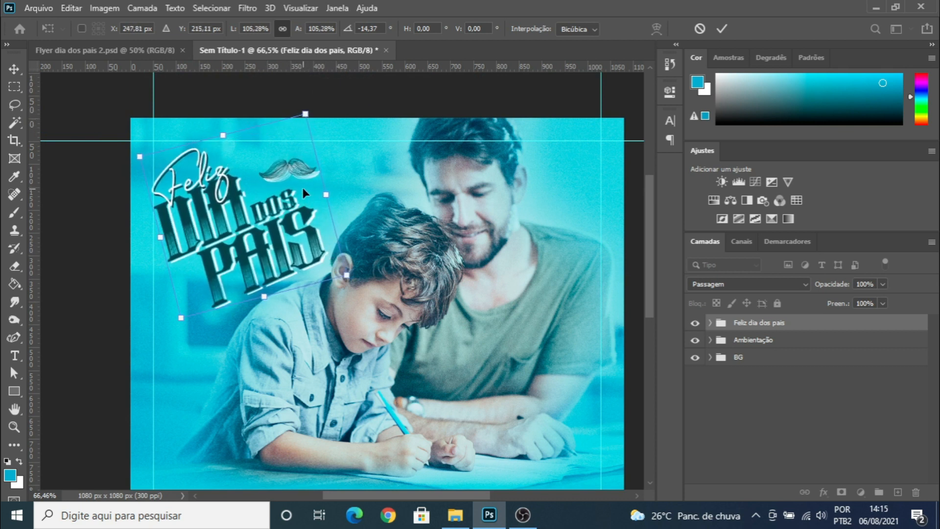
key(Return)
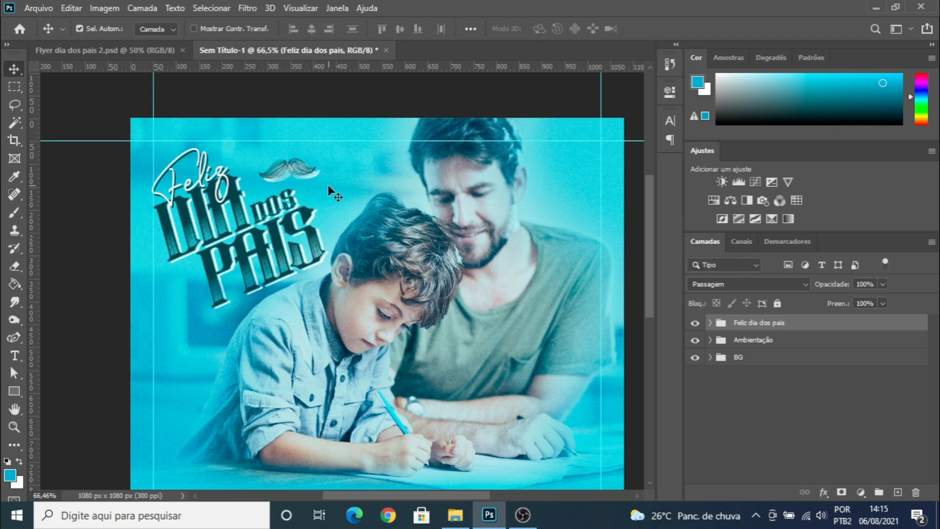
Step: Check the title with and without guides, nudge the group up slightly to the top margin guide, and leave the guides hidden
key(ctrl+semicolon)
scroll(328, 208, down, 5)
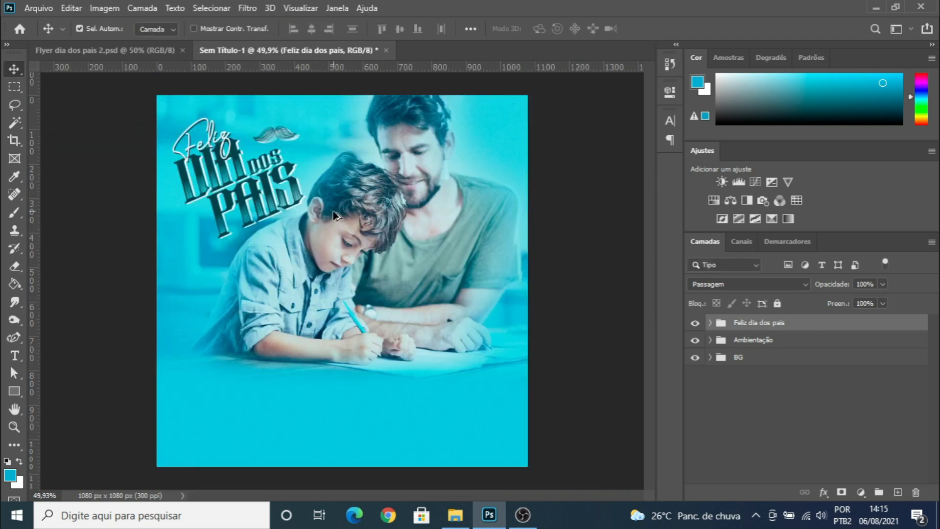
key(ctrl+semicolon)
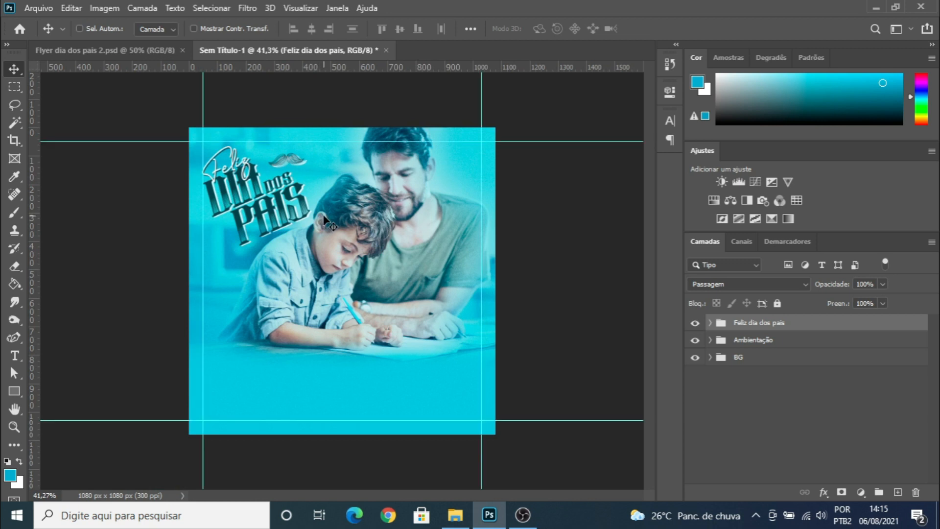
key(ctrl+semicolon)
key(ctrl)
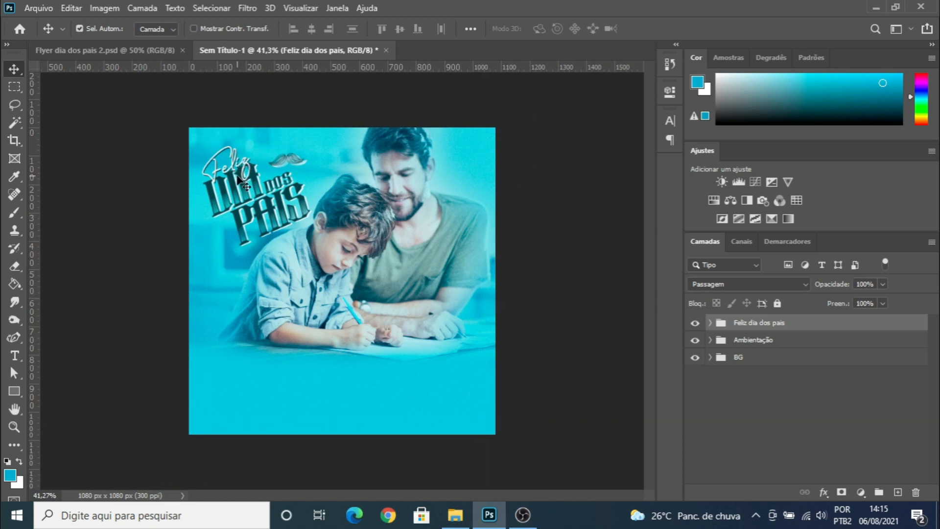
scroll(240, 182, up, 3)
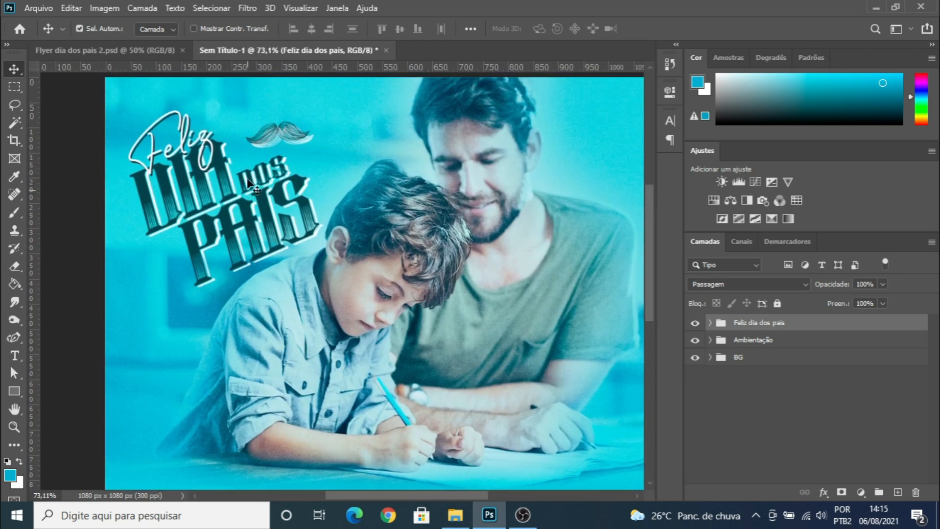
drag(202, 179, 202, 179)
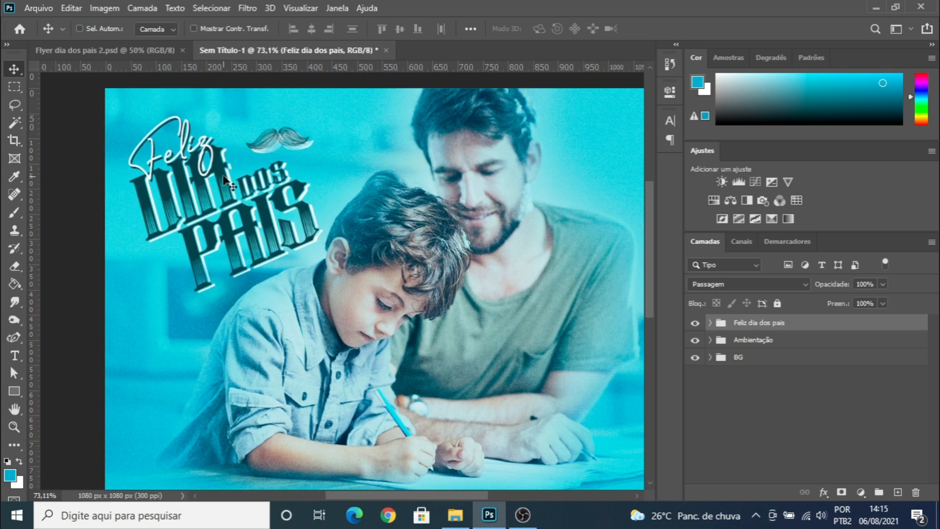
key(ctrl+semicolon)
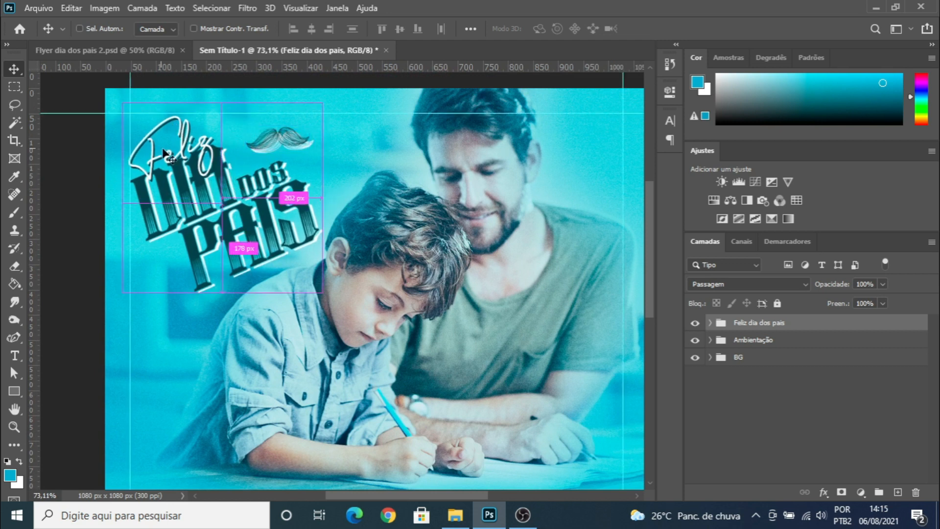
drag(170, 181, 171, 179)
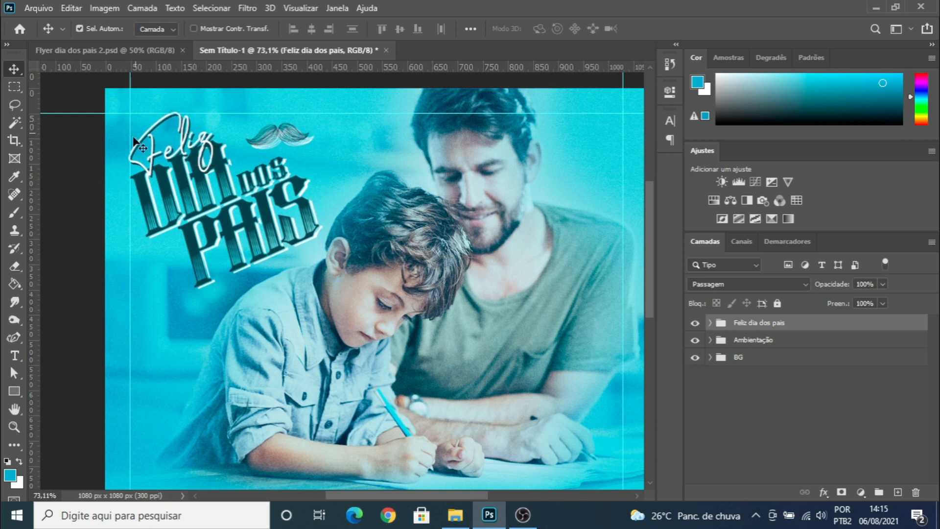
key(ctrl)
key(ctrl+semicolon)
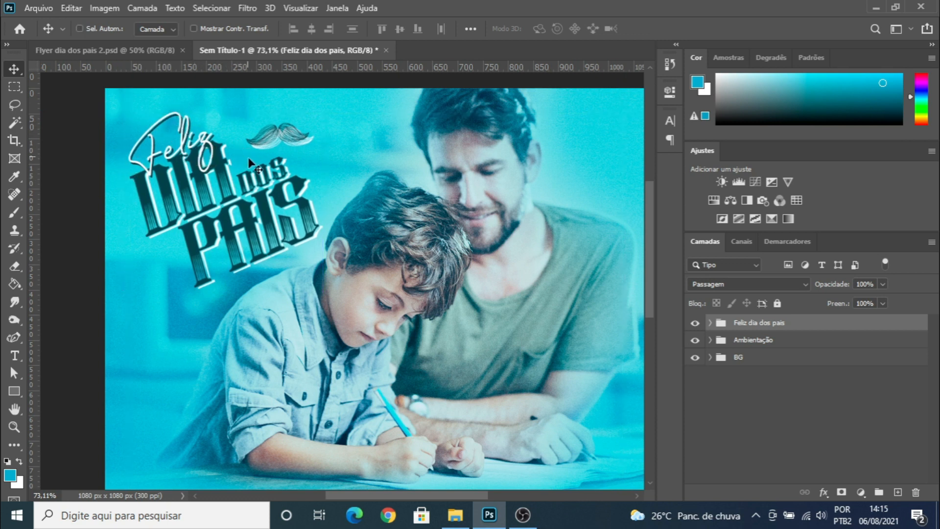
Step: Add a new layer above the Feliz dia dos pais group and choose the Brush tool with a 20 px tip
key(ctrl+0)
scroll(341, 203, down, 4)
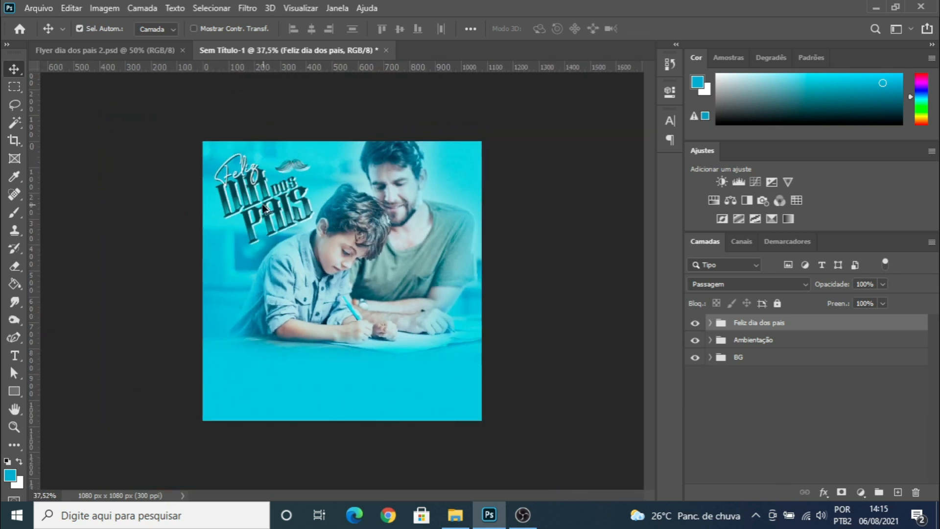
scroll(264, 208, up, 5)
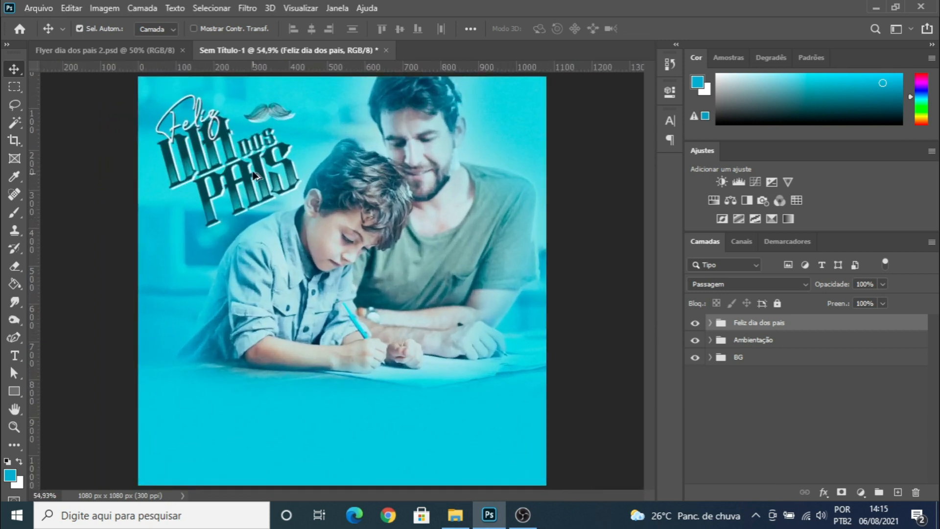
scroll(138, 212, up, 7)
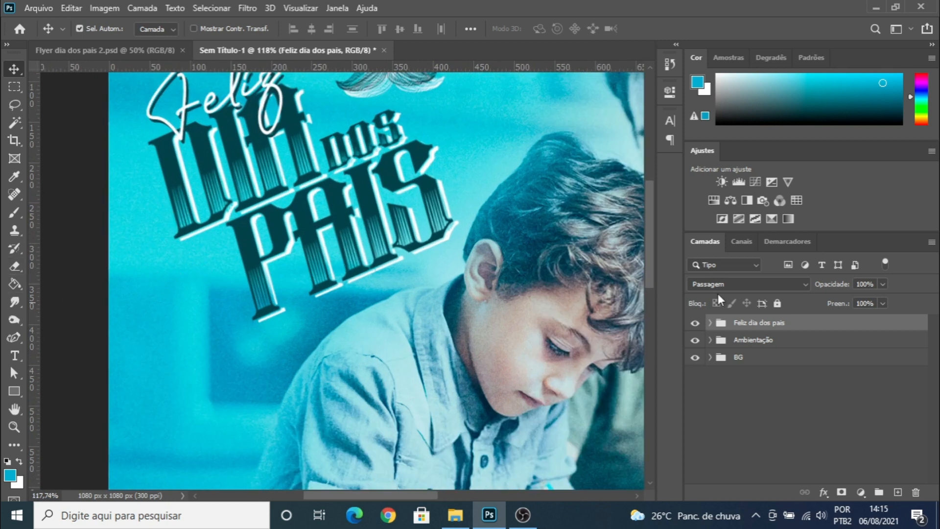
click(898, 492)
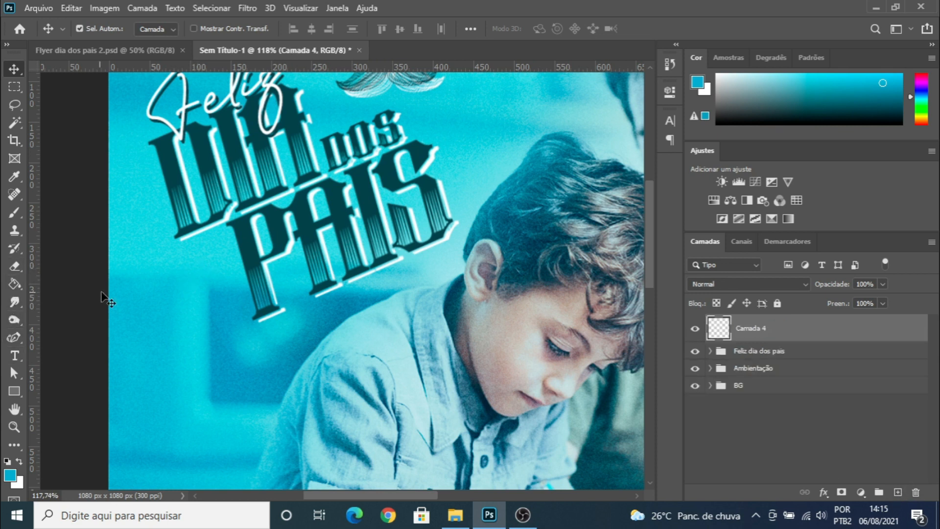
key(b)
key(bracketleft)
key(bracketleft)
key(bracketleft)
key(bracketleft)
key(bracketleft)
key(bracketleft)
key(bracketleft)
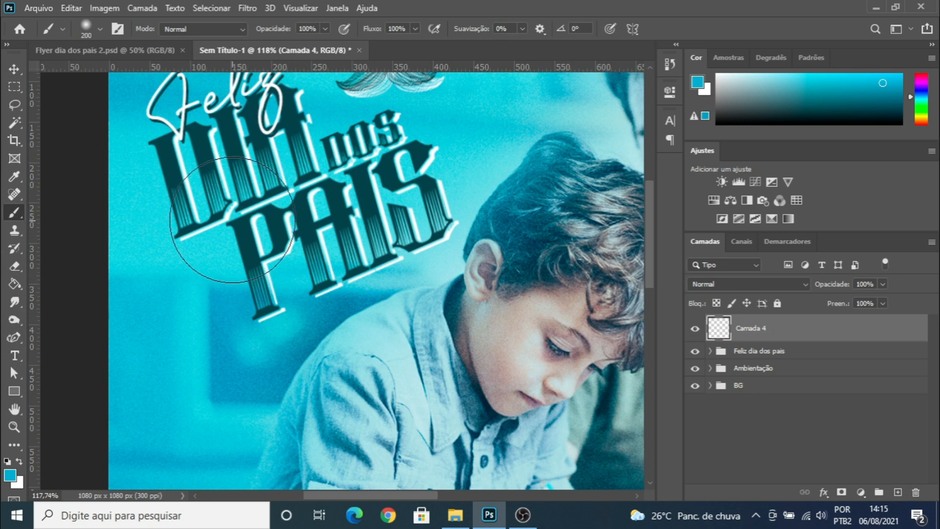
key(bracketleft)
key(bracketleft)
key(bracketleft)
key(bracketleft)
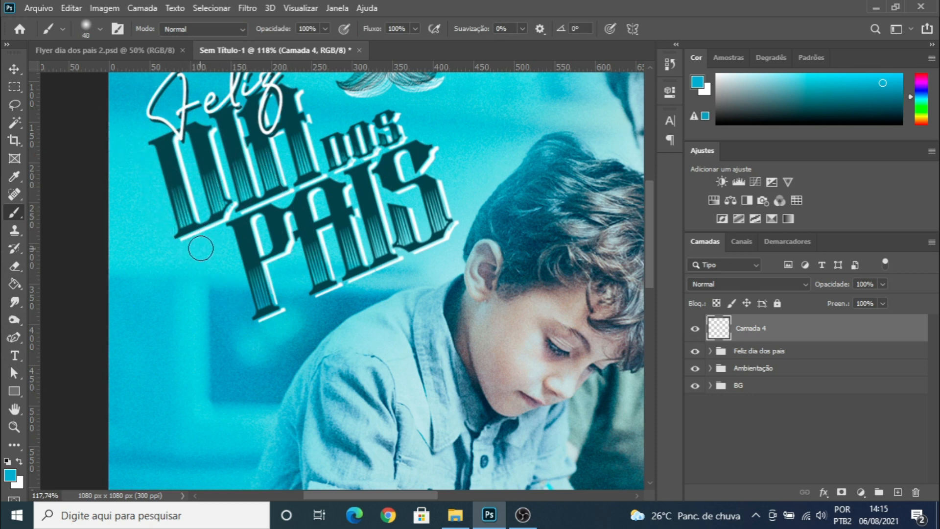
key(bracketleft)
Step: Raise the brush hardness for a hard-edged tip and reduce its size to 8 px
click(100, 28)
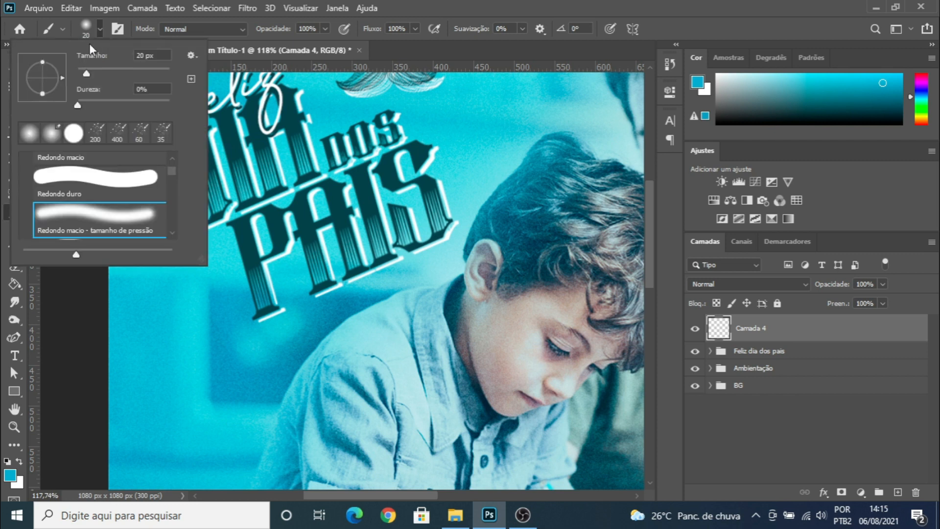
drag(78, 103, 170, 103)
click(100, 29)
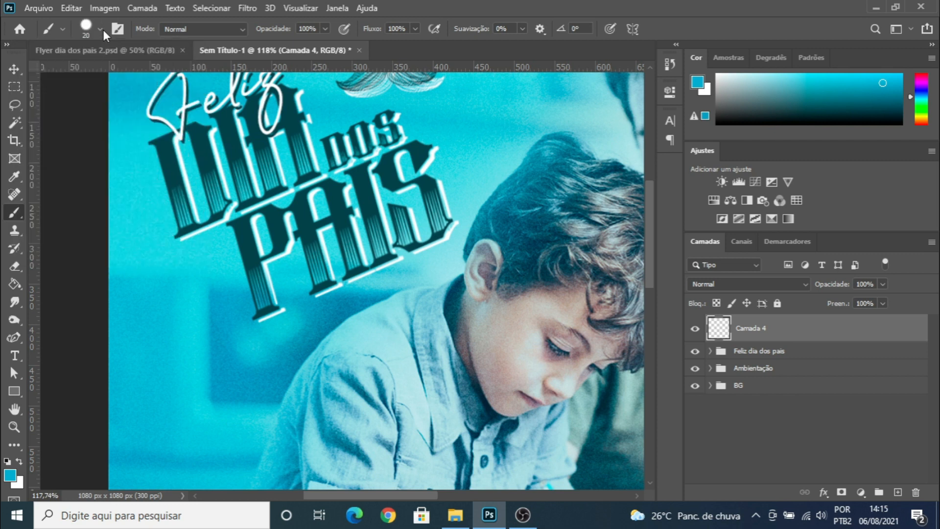
key(bracketleft)
key(bracketleft)
key(bracketleft)
key(bracketleft)
shift+click(178, 267)
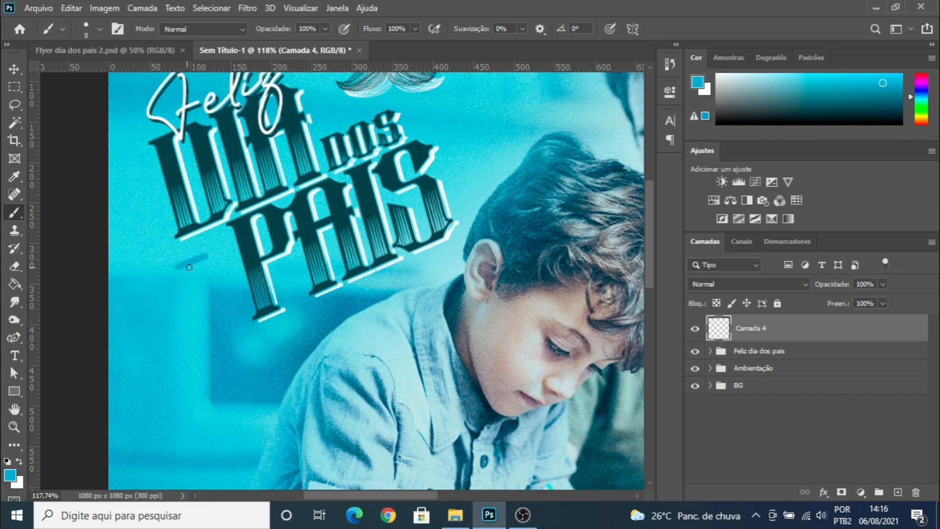
key(ctrl+z)
key(ctrl+z)
Step: Set the foreground colour to dark teal #27444b and return to the Brush tool
drag(879, 94, 909, 105)
click(708, 90)
click(700, 83)
click(697, 82)
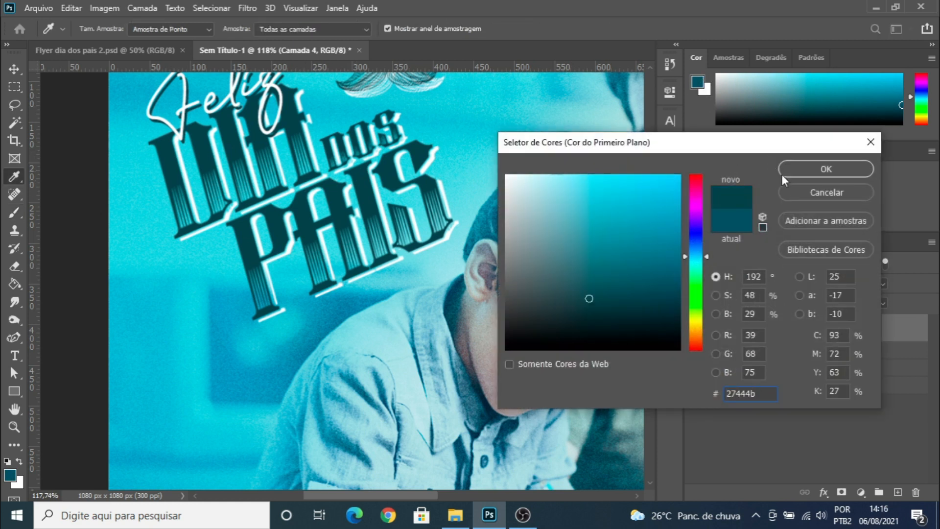
key(Return)
key(b)
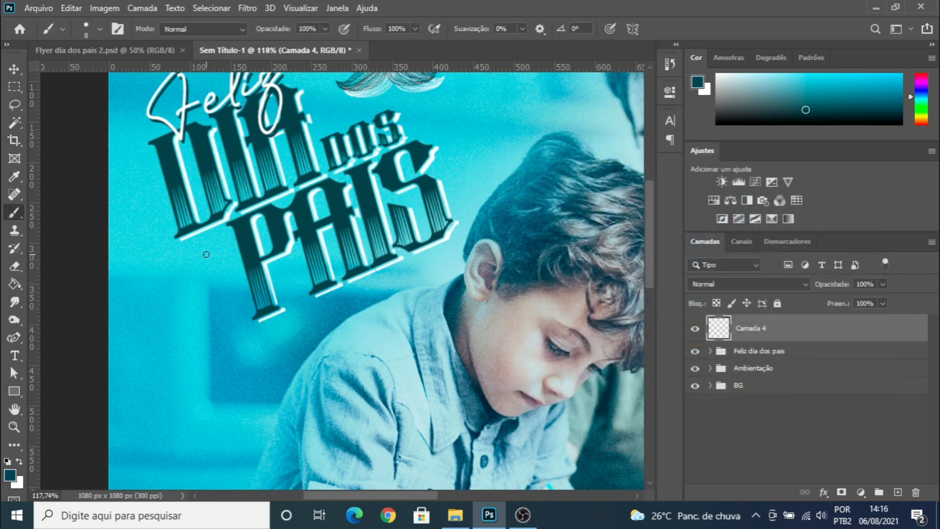
Step: Paint three short straight accent dashes fanning out below DIA, beside the P of PAIS
shift+click(175, 266)
shift+click(206, 286)
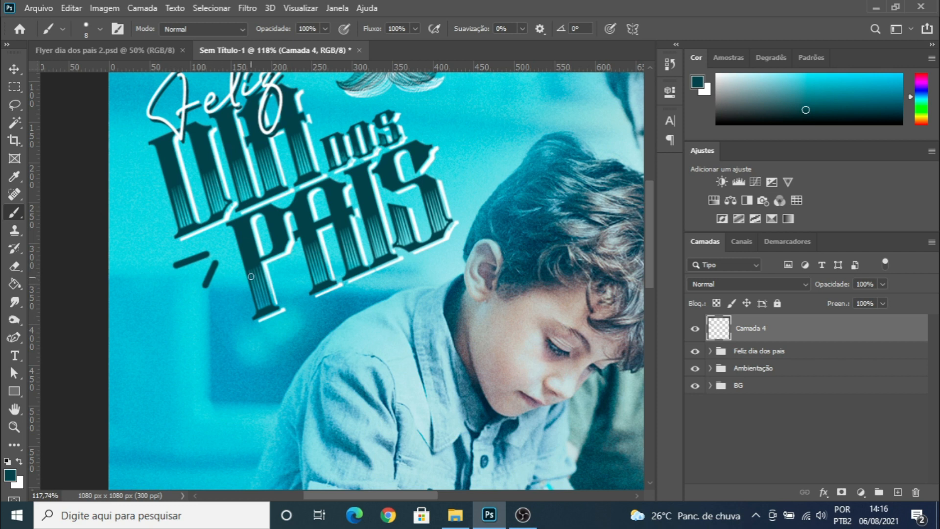
shift+click(227, 301)
Step: Shift the accent dashes slightly down and left, show the guides, and place the dash layer inside the Feliz dia dos pais group
scroll(276, 265, down, 11)
scroll(213, 225, up, 2)
click(14, 69)
scroll(187, 152, down, 1)
scroll(188, 152, up, 1)
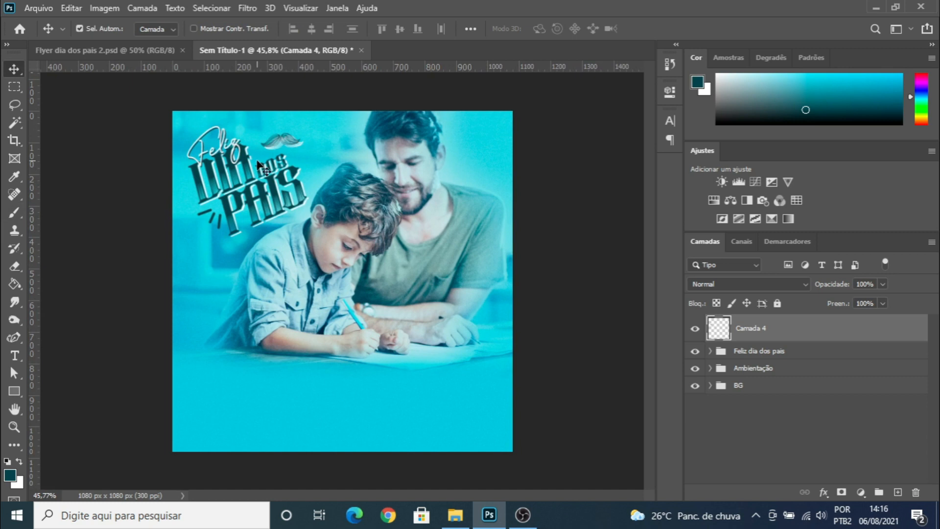
key(ctrl)
drag(214, 221, 208, 226)
key(ctrl+semicolon)
drag(745, 329, 758, 354)
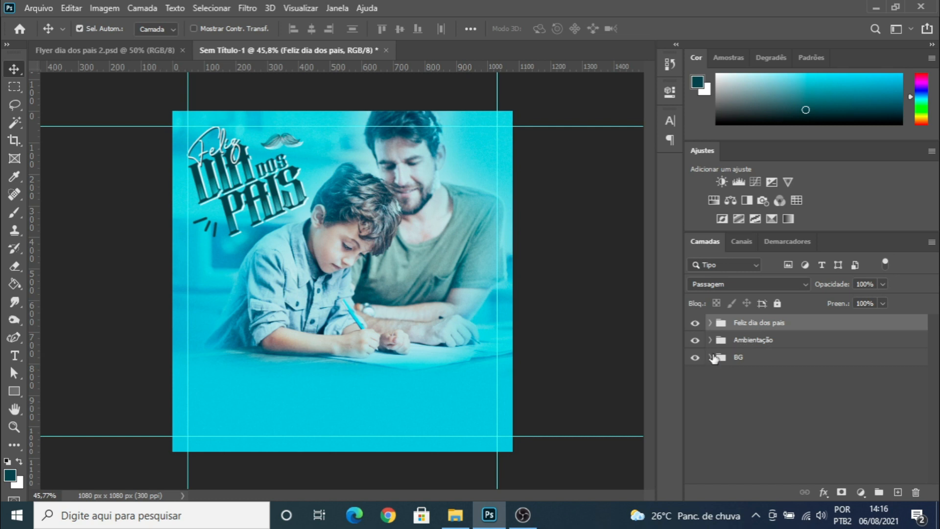
Step: Switch to File Explorer, look over the image files in the Flyer dia dos Pais folder, and minimize the window
scroll(287, 373, up, 1)
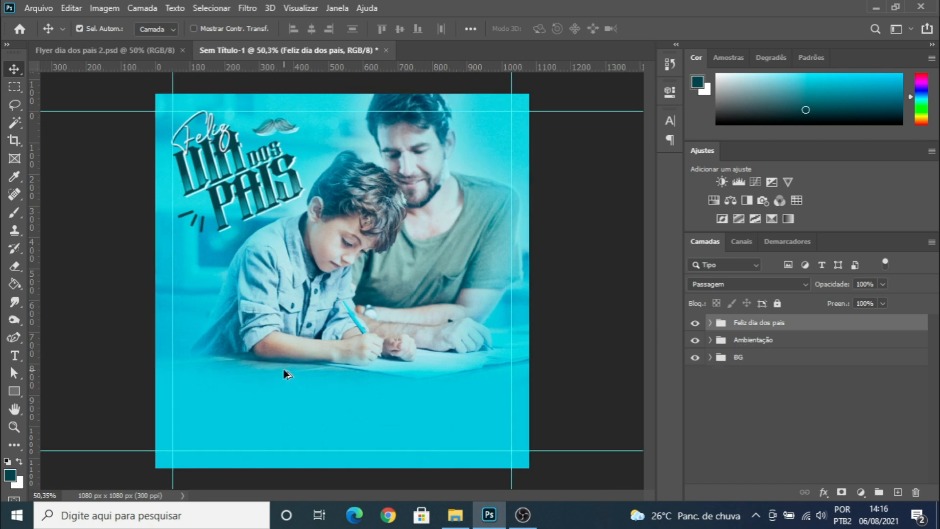
click(454, 514)
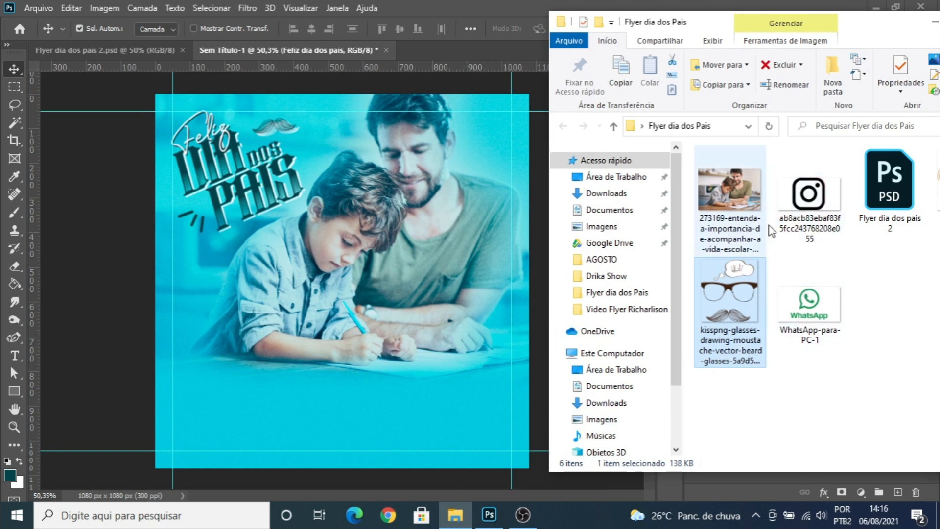
drag(737, 25, 703, 28)
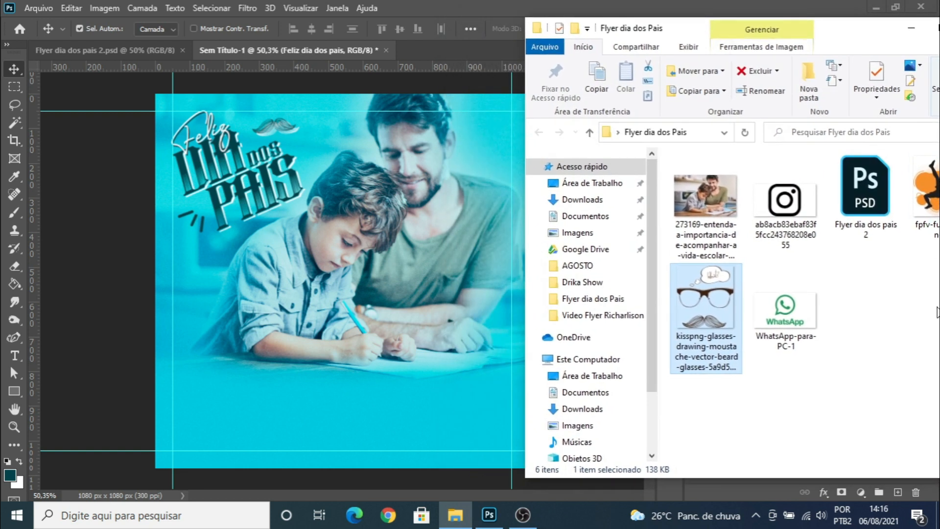
click(909, 325)
click(907, 31)
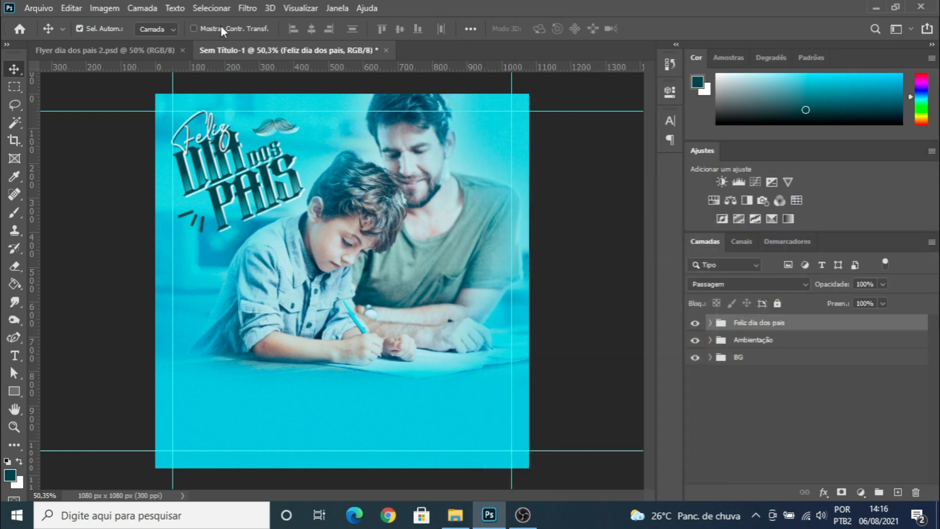
Step: Bring the SESI logo layer from the Rodapé group of Flyer dia dos pais 2.psd into the new flyer, below the boy
click(143, 49)
click(334, 404)
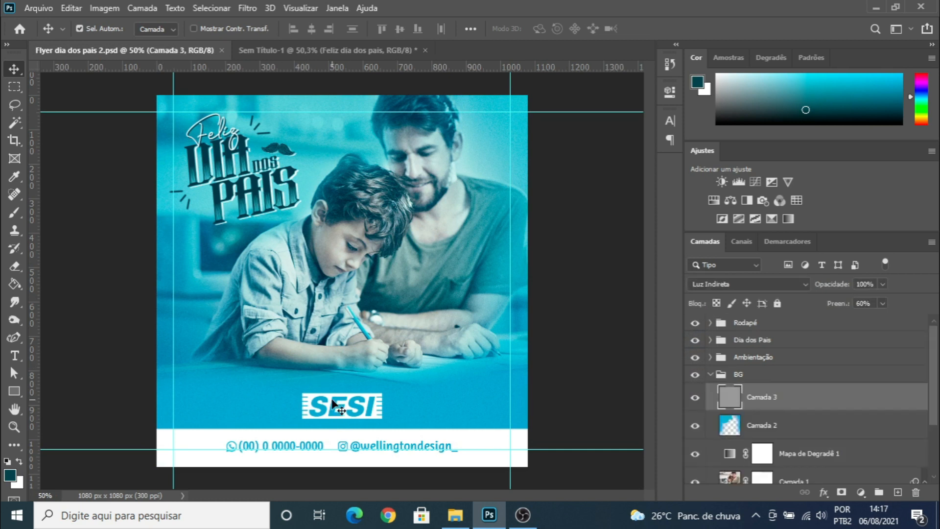
click(715, 370)
click(711, 374)
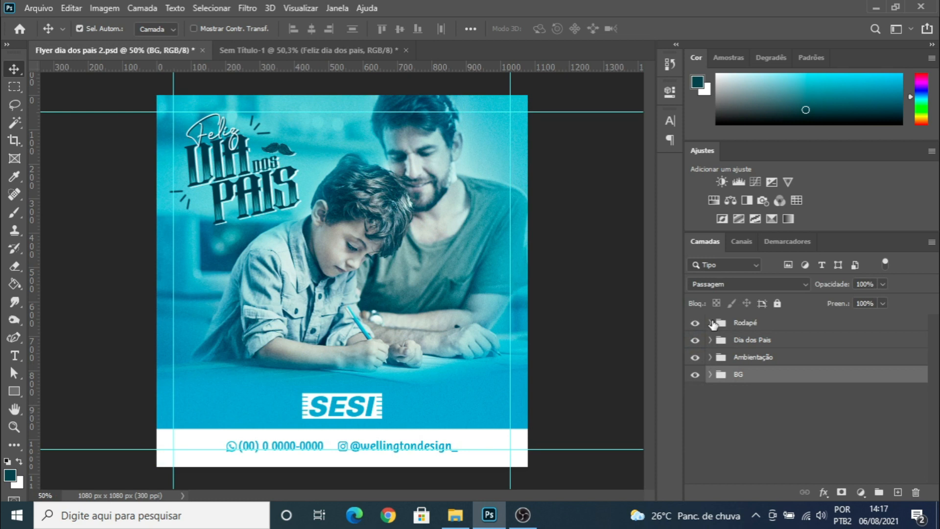
click(711, 322)
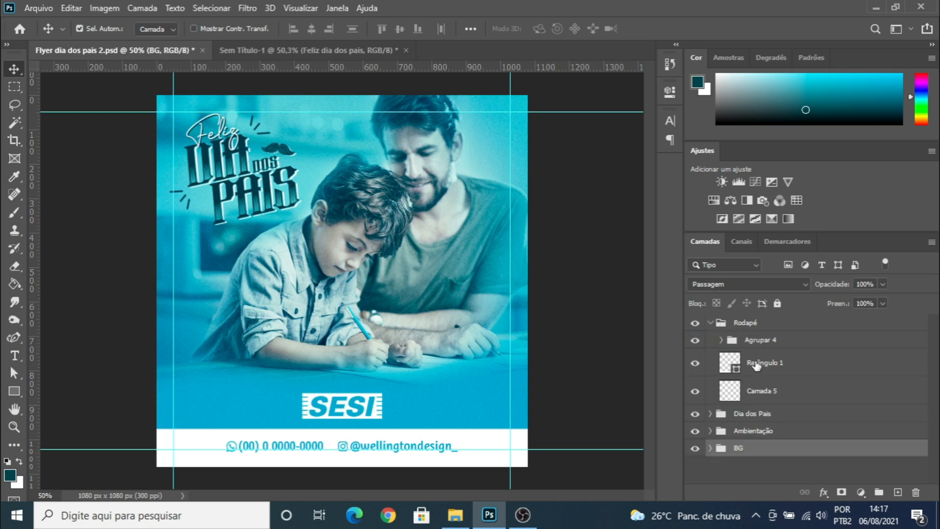
click(695, 363)
click(696, 364)
click(693, 393)
drag(767, 392, 346, 399)
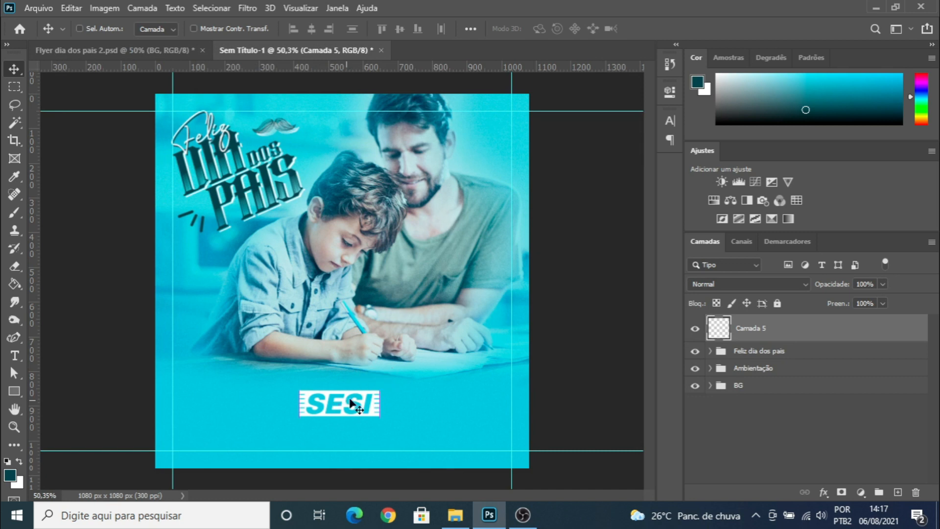
Step: Try to centre the SESI logo horizontally against the BG group, and undo the alignment
click(424, 410)
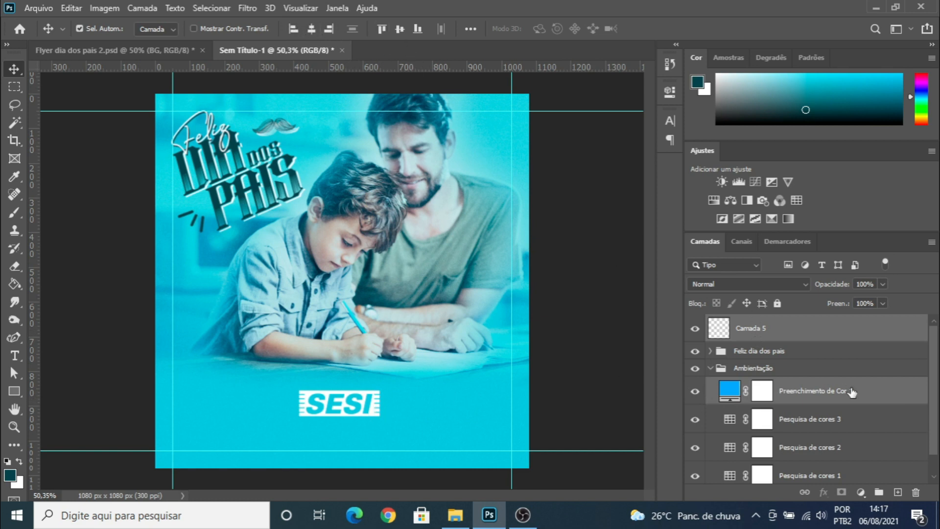
click(749, 335)
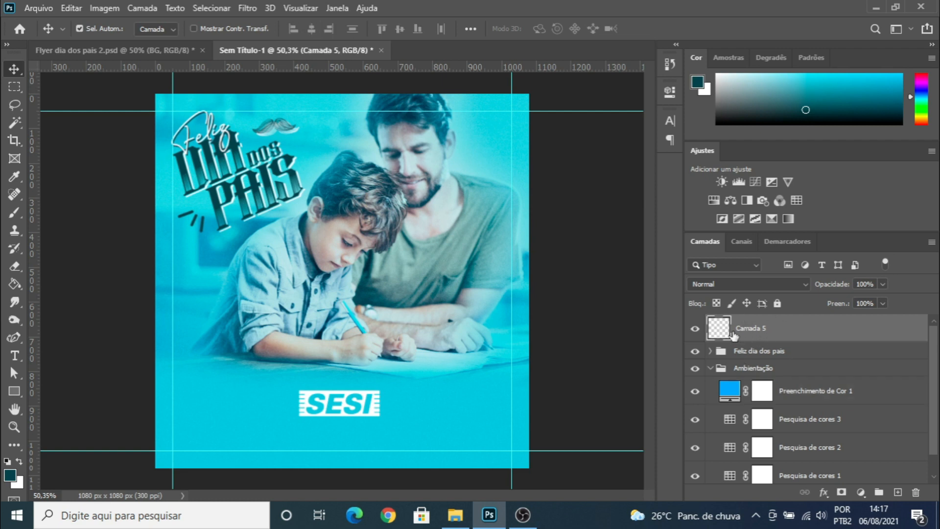
click(710, 368)
key(ctrl)
ctrl+click(736, 385)
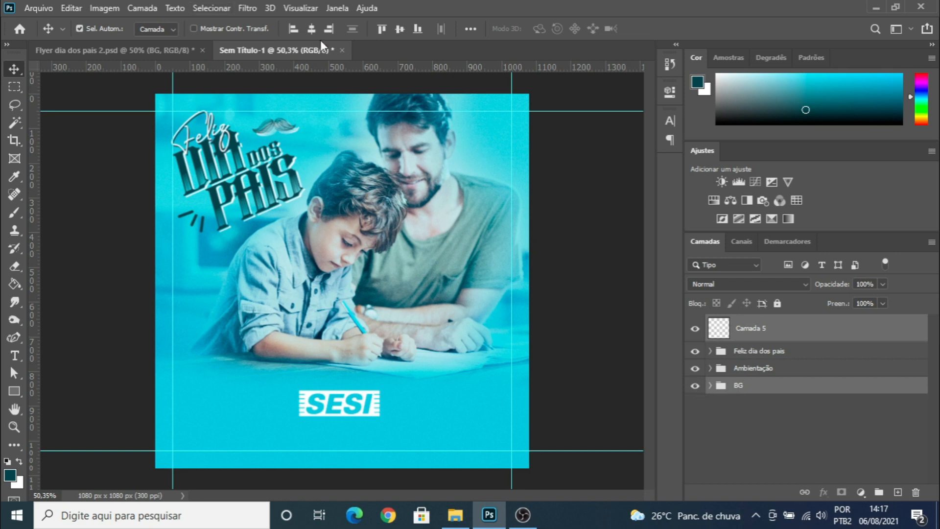
click(311, 30)
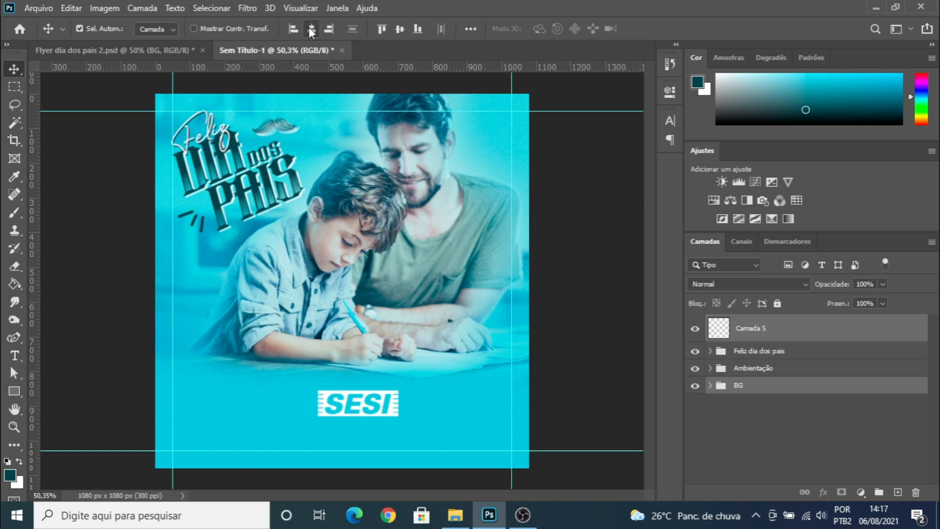
key(ctrl+z)
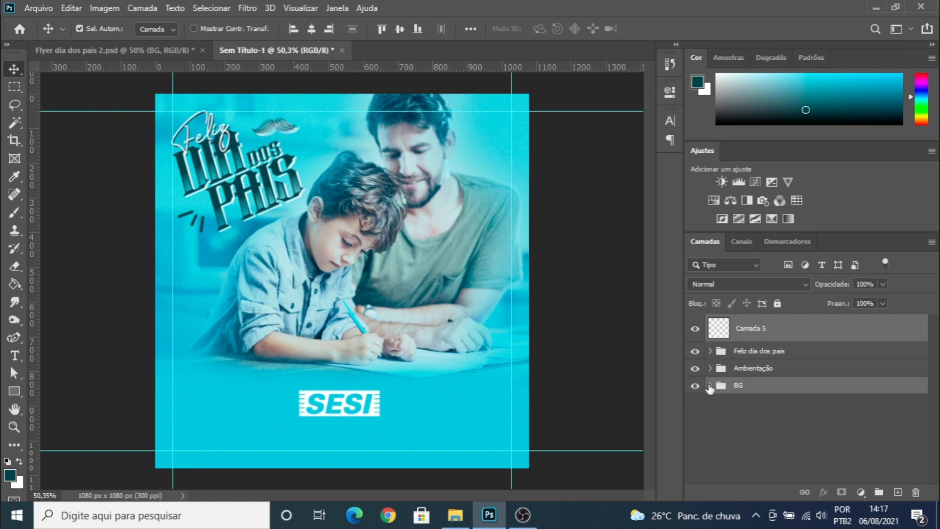
Step: Expand the BG group and rename the logo layer as SESI
click(710, 386)
scroll(768, 406, down, 1)
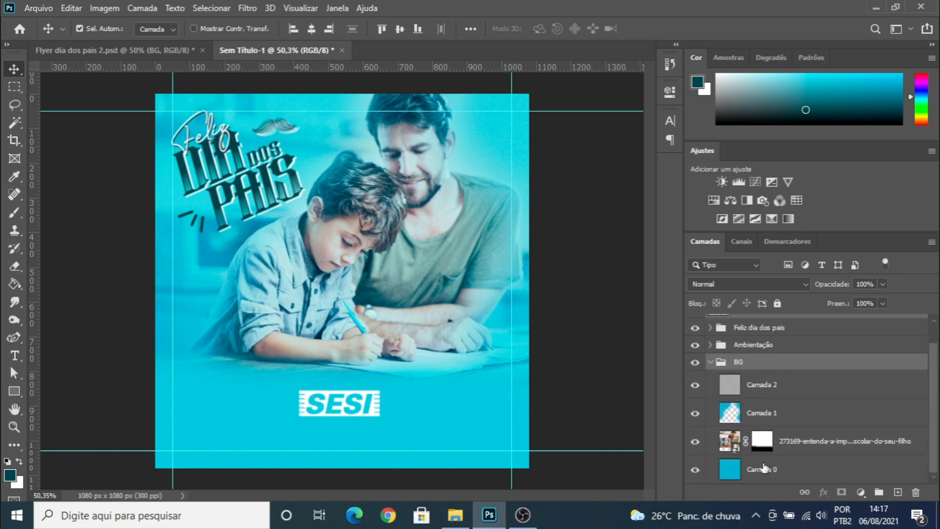
scroll(763, 468, up, 1)
click(757, 333)
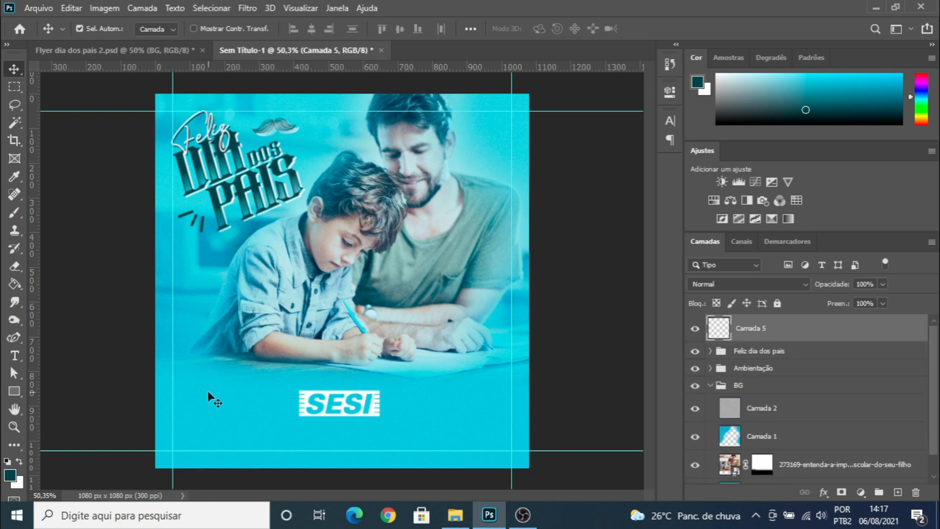
double_click(763, 327)
text(SESI)
key(Return)
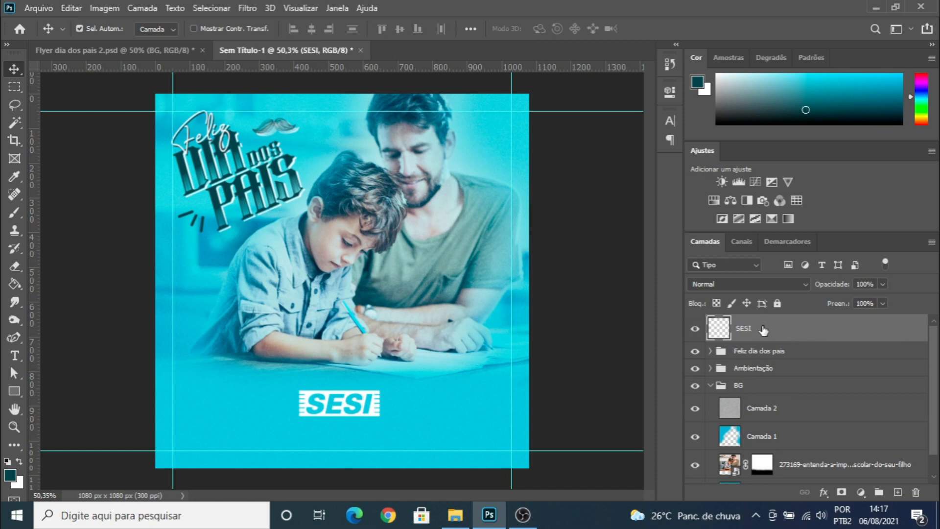
Step: Centre the SESI logo horizontally on the full-canvas Camada 0 background layer, and collapse the BG group
scroll(775, 347, down, 1)
key(ctrl)
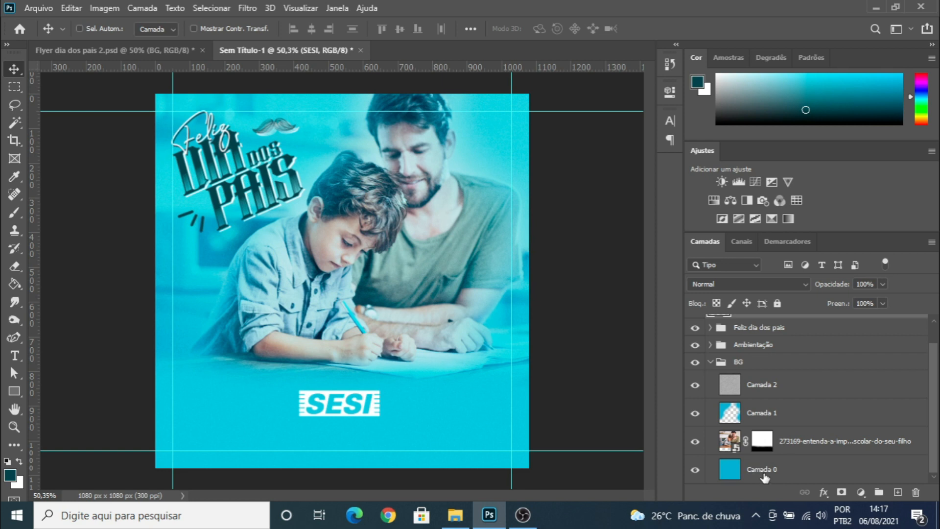
ctrl+click(764, 472)
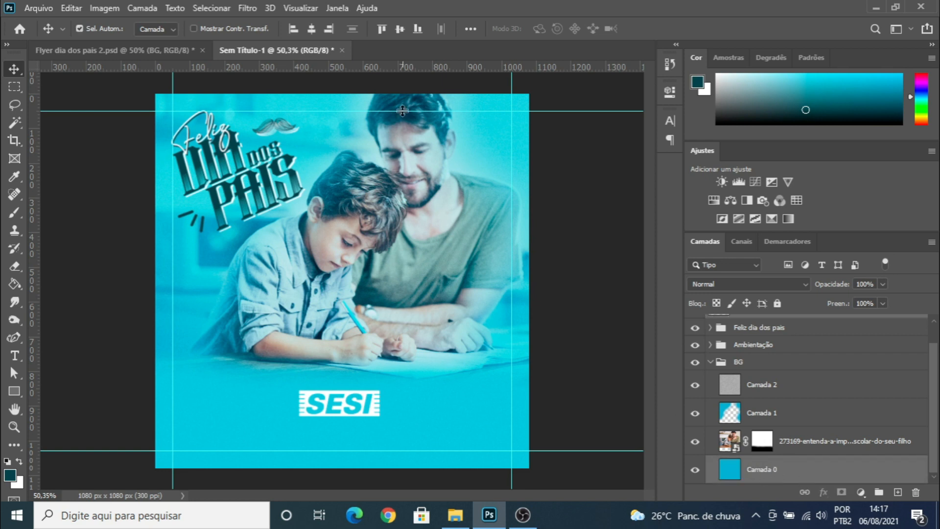
click(311, 28)
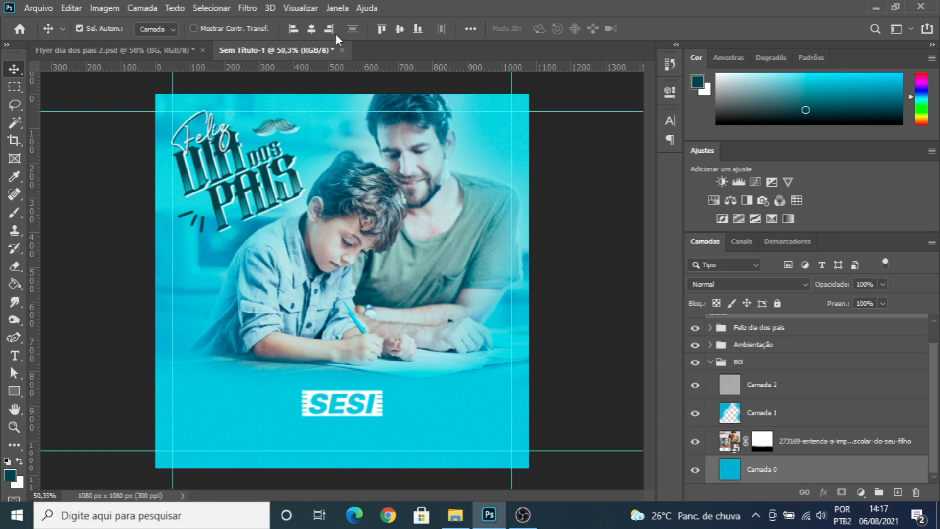
scroll(719, 390, up, 1)
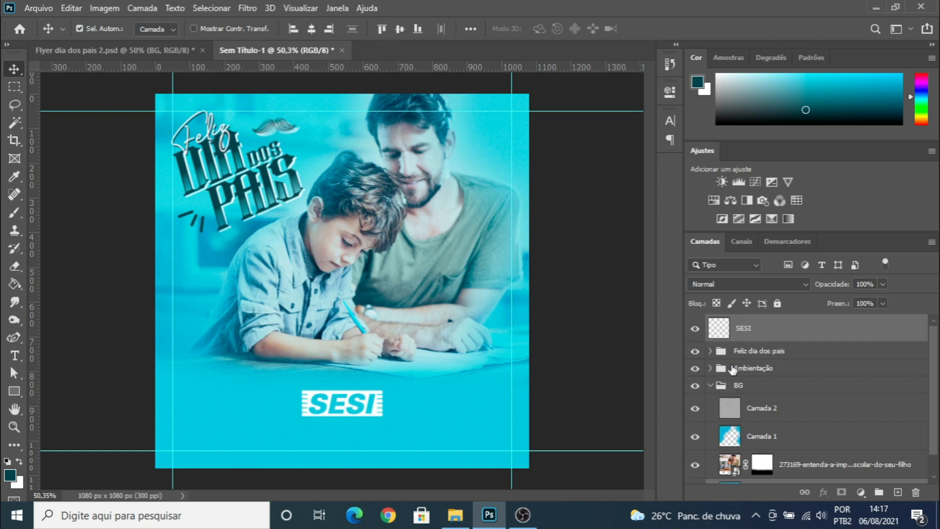
click(711, 385)
Step: Put the SESI layer in a new group named LOGO and collapse the group
click(749, 339)
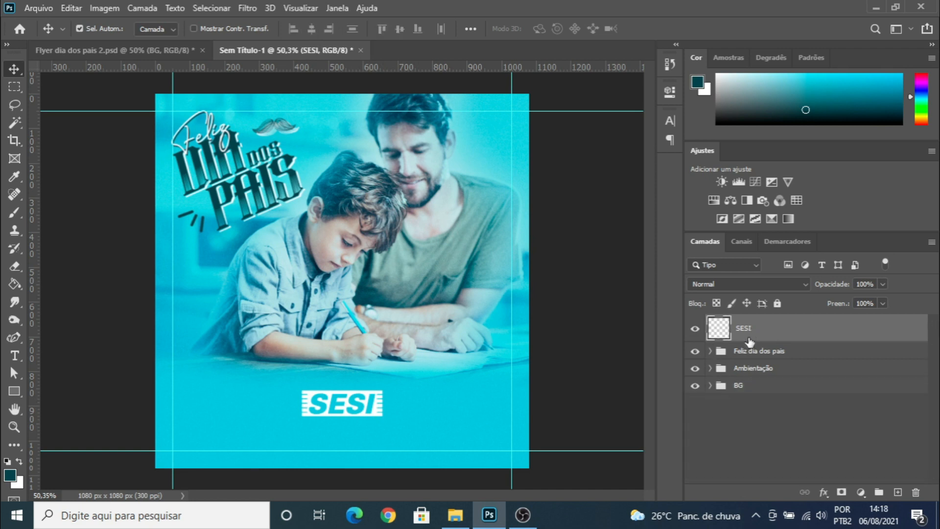
key(ctrl+g)
double_click(755, 326)
text(LOGO)
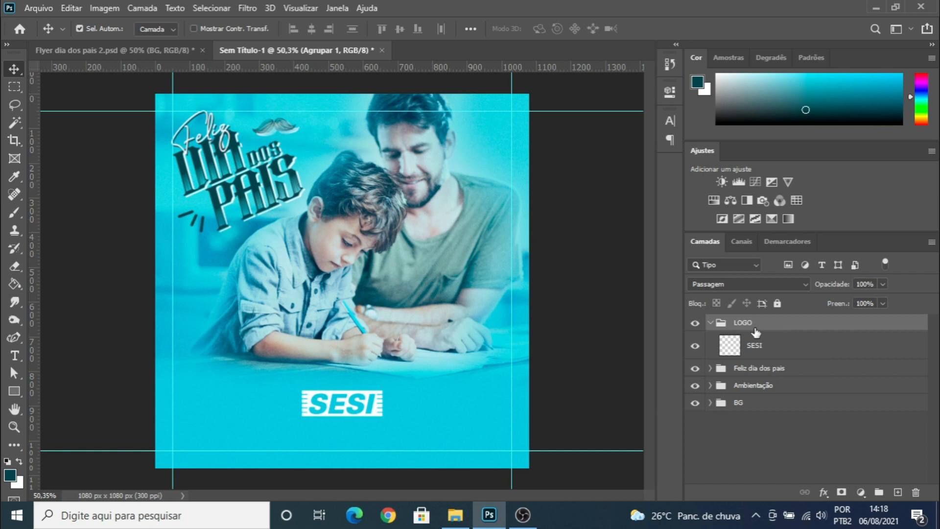
key(Return)
click(711, 322)
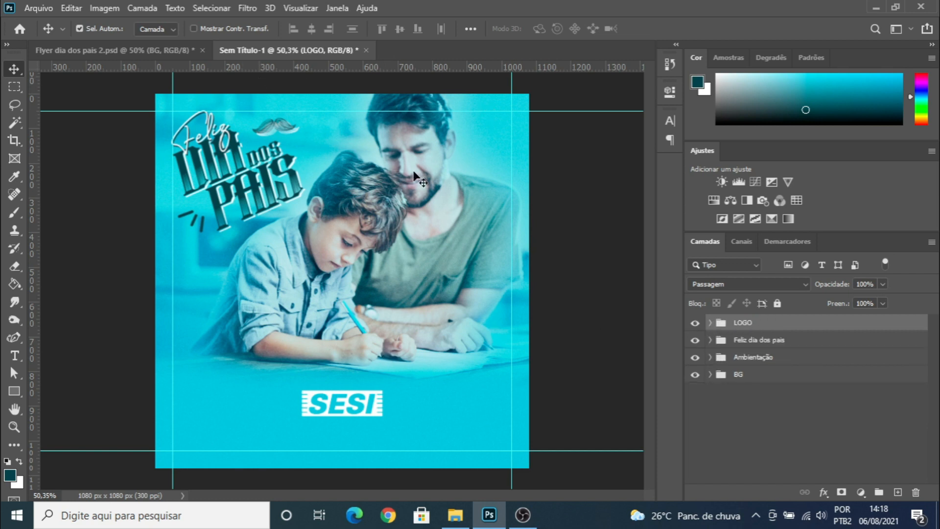
Step: Draw a rectangle about 1130 x 136 px across the full width of the flyer's bottom edge
click(14, 390)
drag(147, 426, 538, 472)
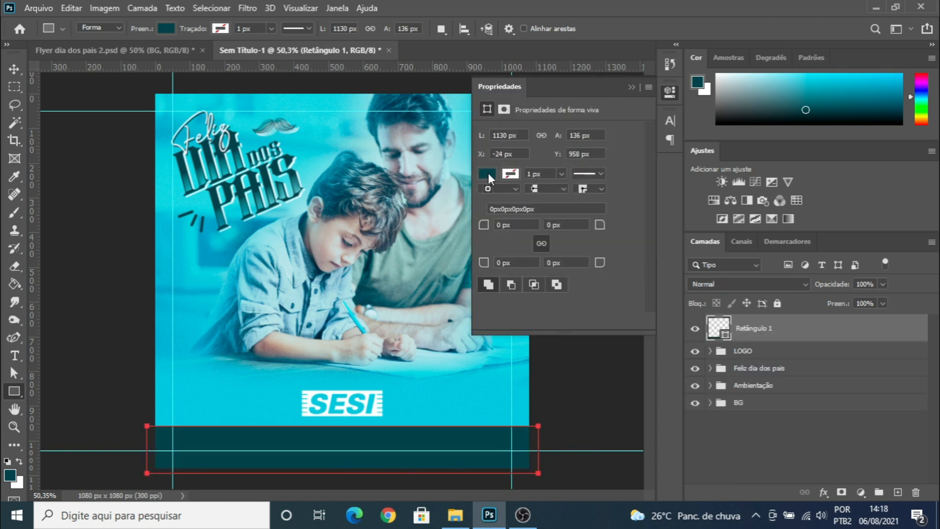
click(487, 173)
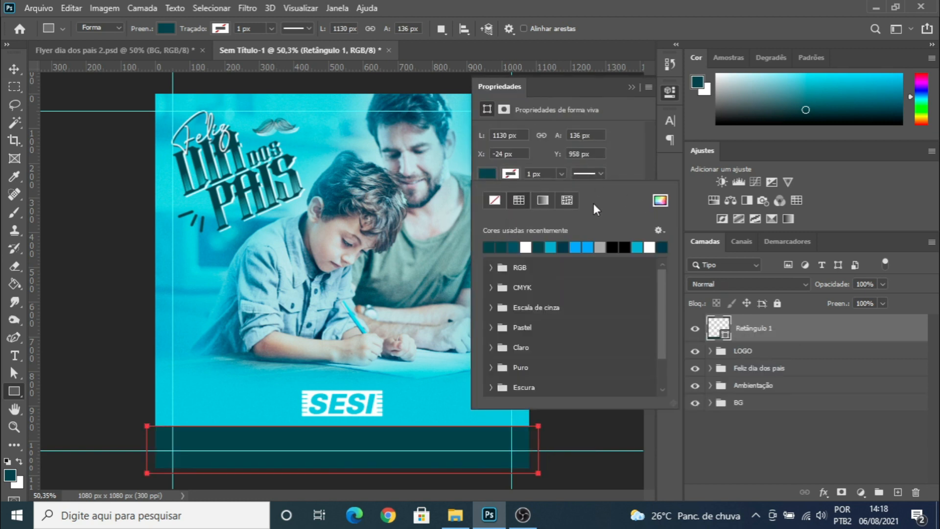
click(627, 113)
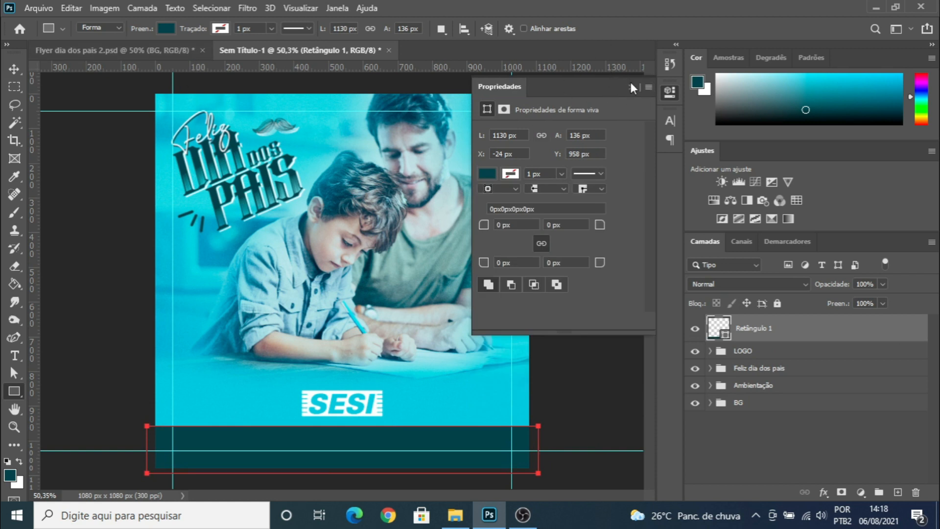
click(631, 85)
click(625, 245)
click(499, 197)
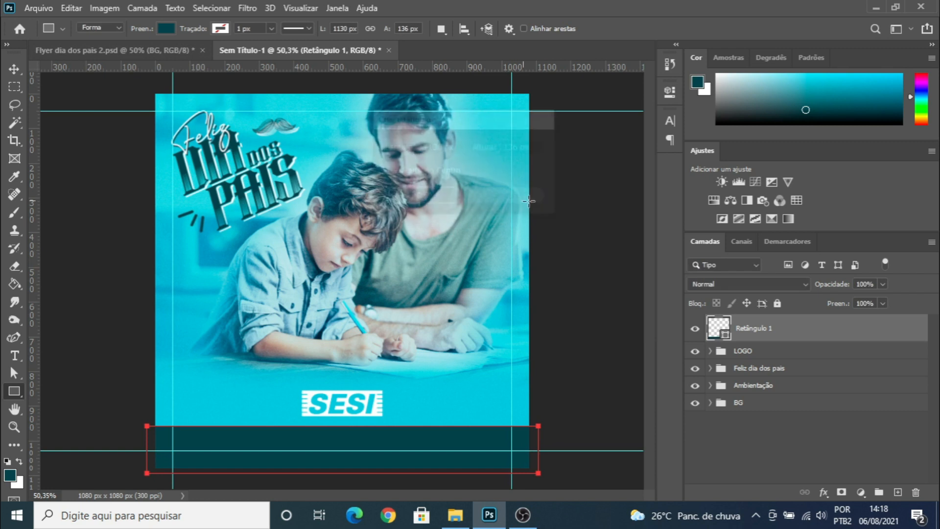
Step: Return to the Move tool, hide the guides, and examine the flyer with its footer rectangle
click(11, 70)
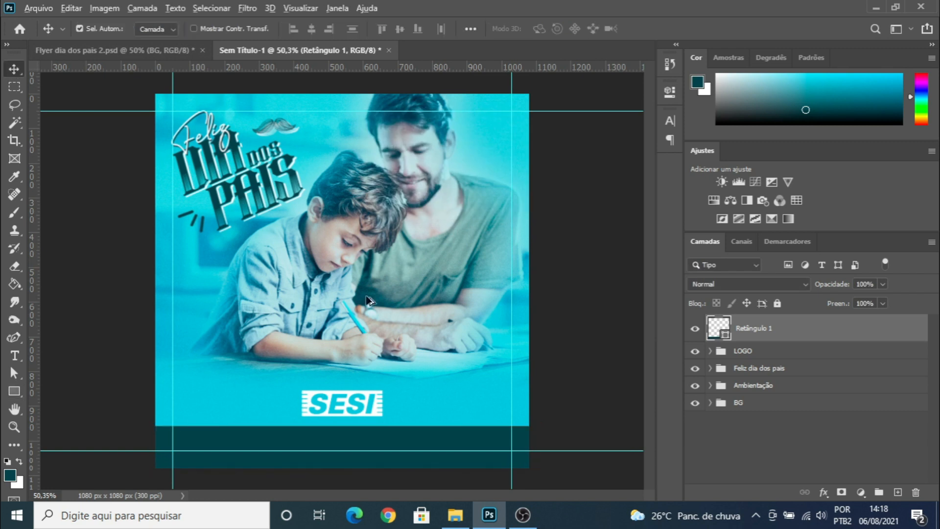
scroll(367, 409, down, 3)
scroll(338, 407, up, 2)
key(ctrl+semicolon)
scroll(472, 394, down, 1)
scroll(376, 403, up, 2)
scroll(377, 405, down, 2)
scroll(374, 413, up, 3)
scroll(372, 413, down, 3)
scroll(372, 412, up, 3)
scroll(374, 413, down, 1)
scroll(370, 417, up, 1)
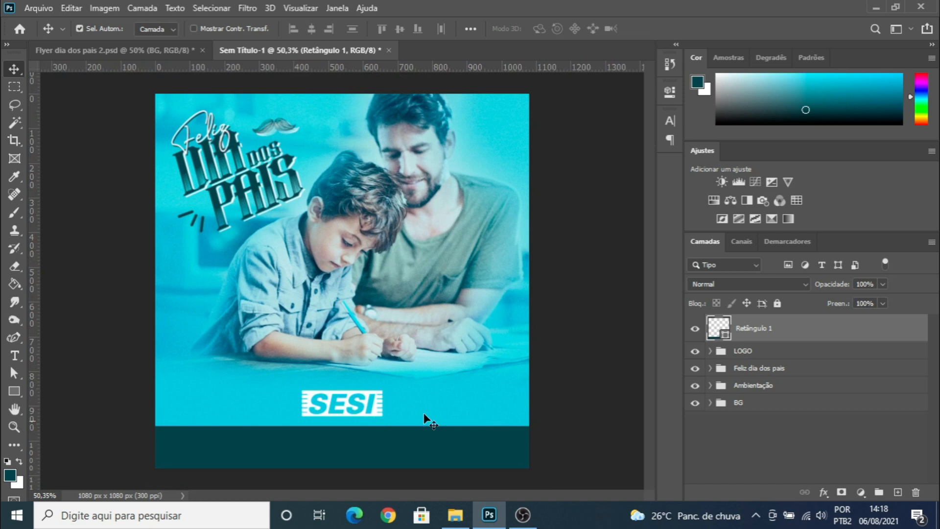
Step: Change the footer rectangle's fill colour to white
double_click(710, 335)
drag(545, 207, 507, 175)
click(826, 170)
key(v)
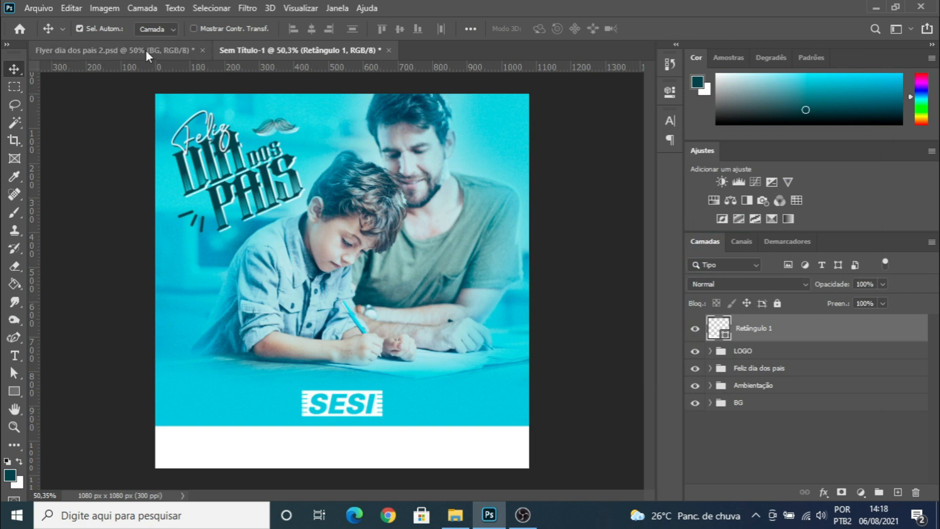
Step: Stretch the white footer bar upward to about 120.6% of its height, keeping its width
key(ctrl+t)
drag(346, 420, 191, 419)
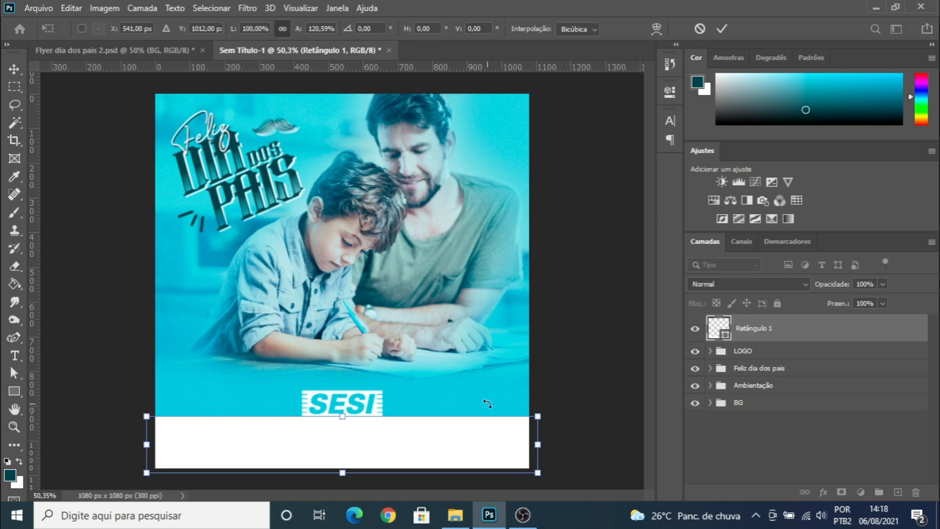
key(Return)
Step: Move the LOGO group straight up about 28 px, clear of the white bar, and deselect it
click(744, 350)
drag(330, 397, 332, 389)
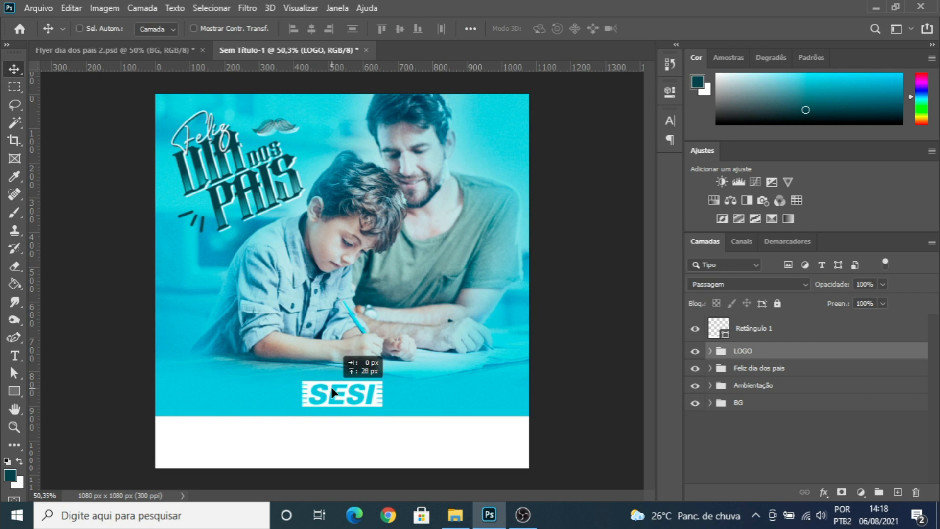
click(532, 422)
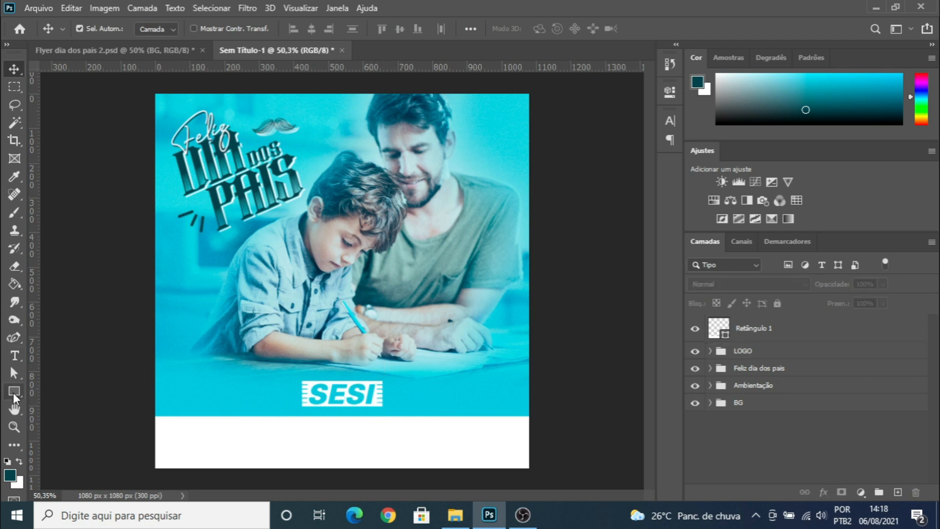
Step: Add an all-zero placeholder phone number as text, enlarge it to about 15.4 pt, and place it on the white bar's left half
click(14, 356)
click(200, 372)
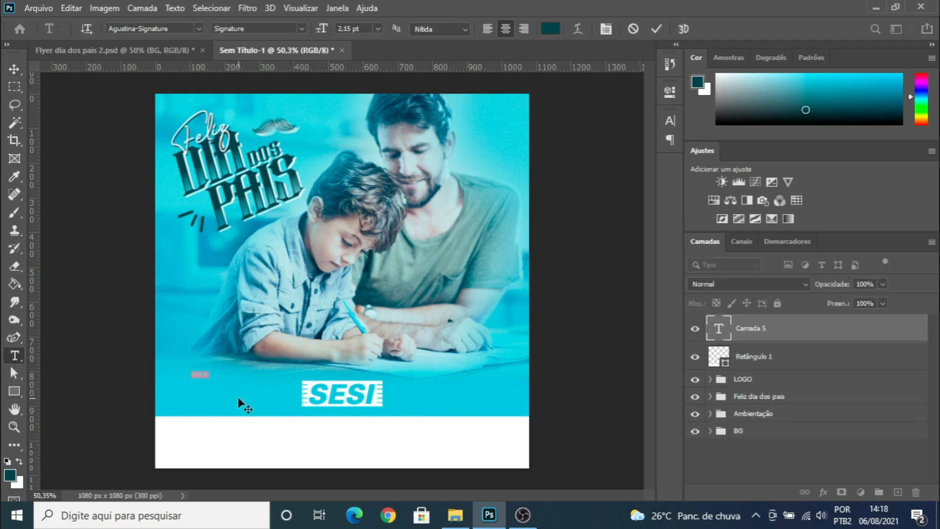
key(BackSpace)
click(10, 65)
key(ctrl+t)
drag(208, 378, 298, 414)
drag(257, 390, 271, 441)
key(Return)
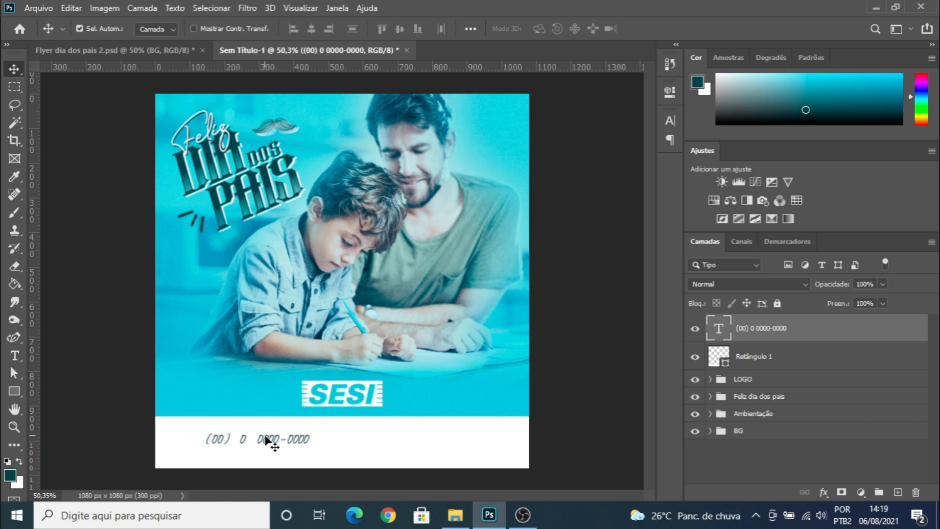
Step: Set the phone number text's font to Ayita Pro SemiBold and reopen the text layer's properties
click(669, 90)
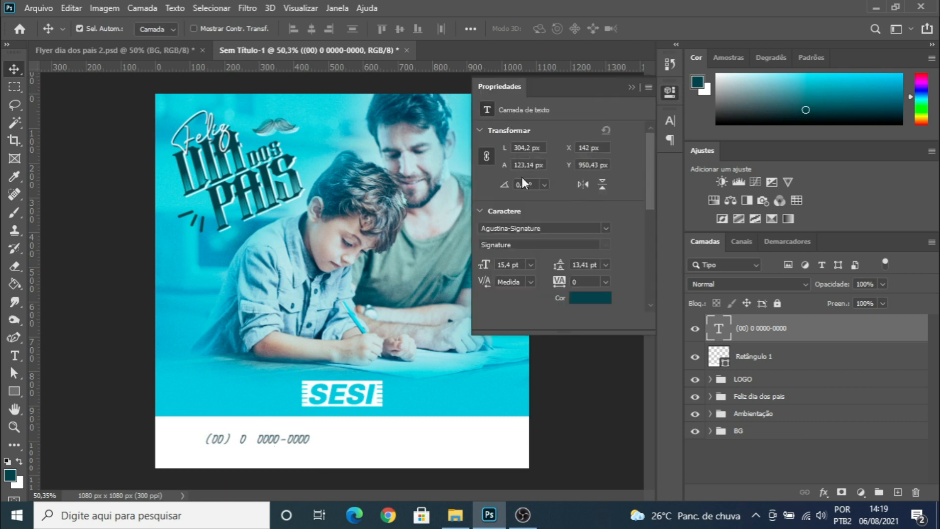
click(606, 229)
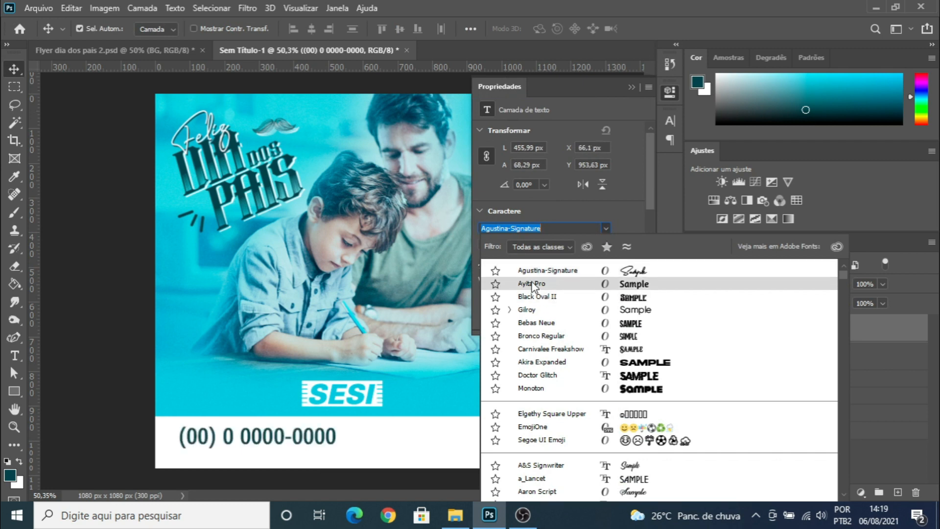
click(532, 284)
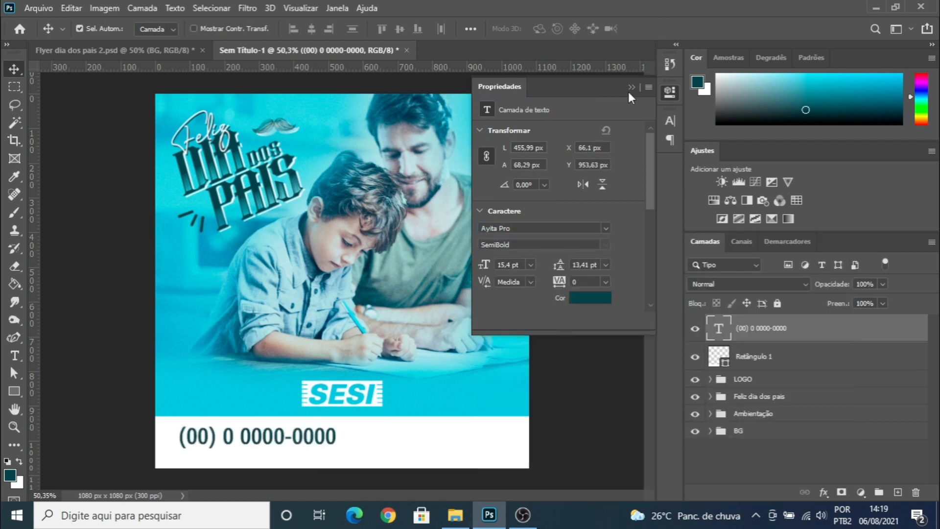
click(631, 88)
click(669, 92)
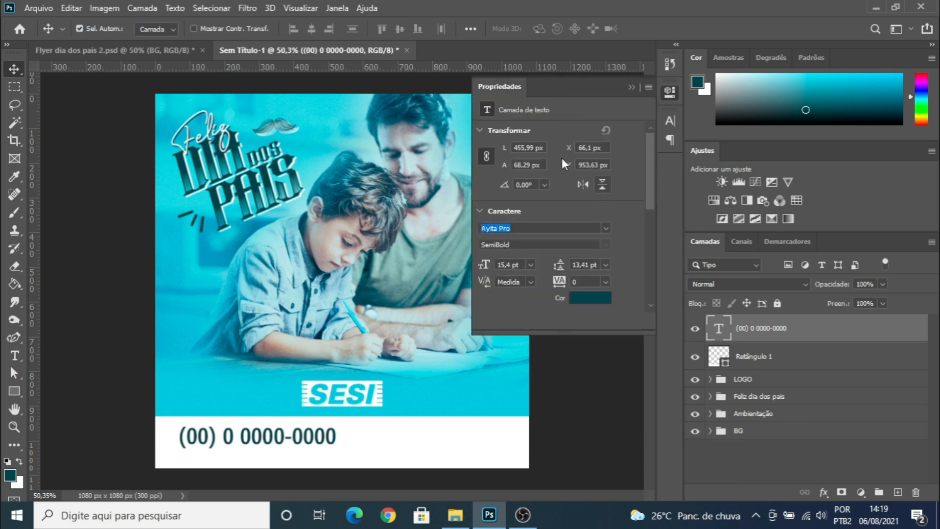
Step: Scale the phone number text on the white bar down to about 10.07 pt
click(632, 87)
key(ctrl+t)
drag(335, 421, 373, 439)
key(Return)
Step: Replace the text of the duplicated phone number layer with the Instagram handle and shift it right, clear of the number
double_click(373, 437)
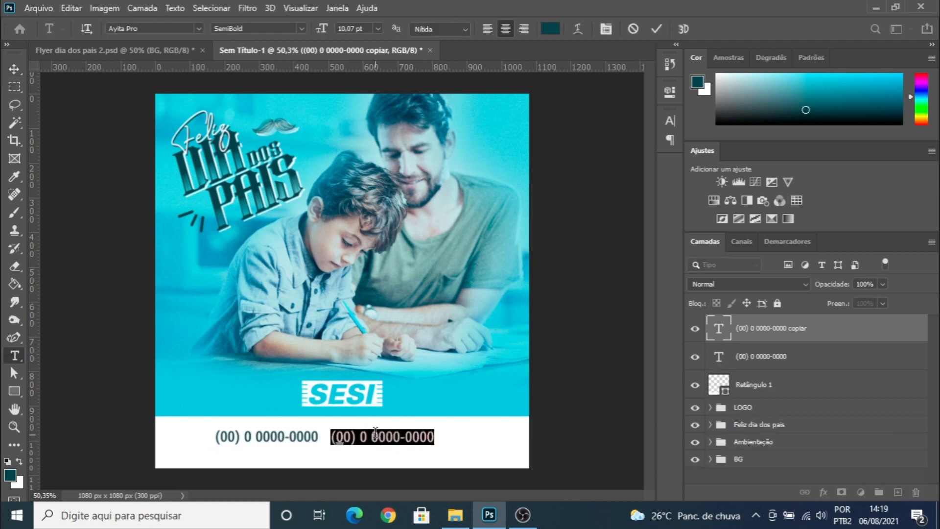
text(@wellingtondesig)
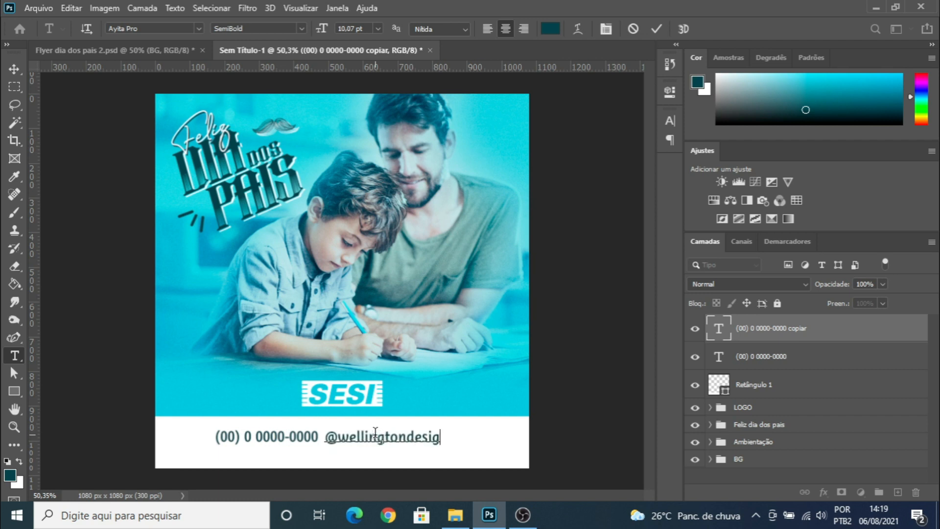
text(n)
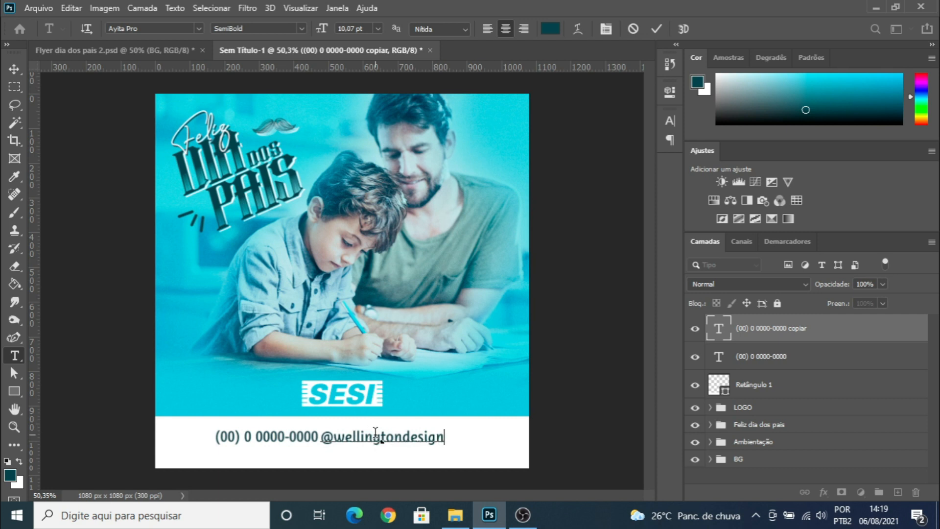
text(_)
click(11, 71)
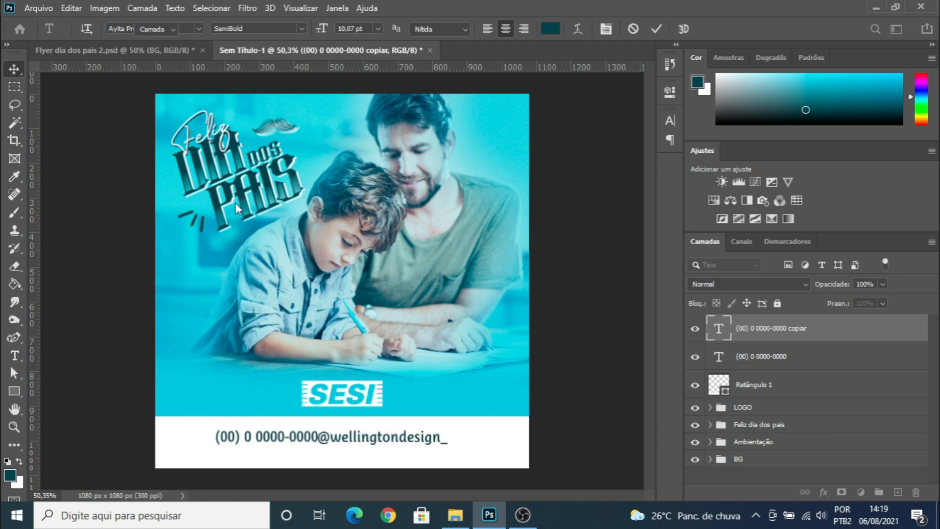
drag(367, 437, 392, 432)
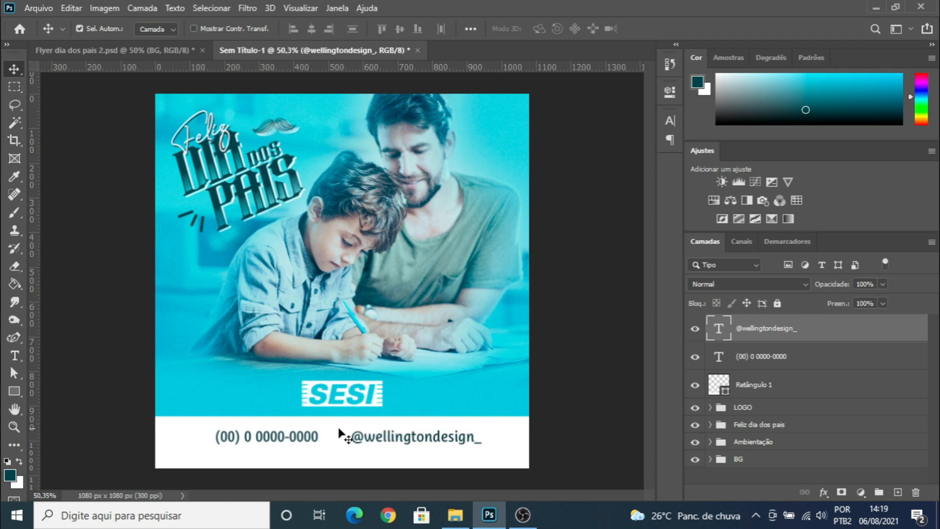
Step: Place the Instagram icon and WhatsApp-para-PC-1 images from the Flyer dia dos Pais folder into the flyer
scroll(318, 435, up, 2)
scroll(315, 443, down, 1)
scroll(314, 438, up, 2)
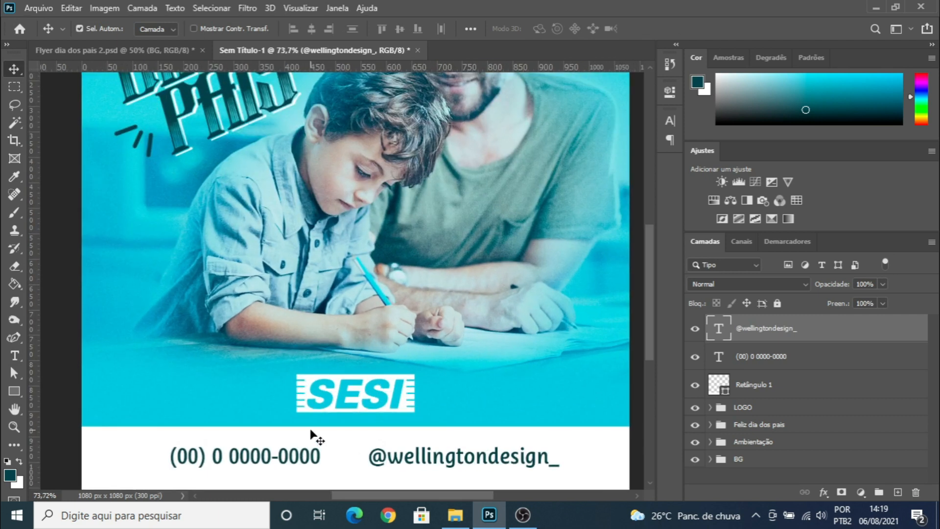
scroll(312, 434, down, 2)
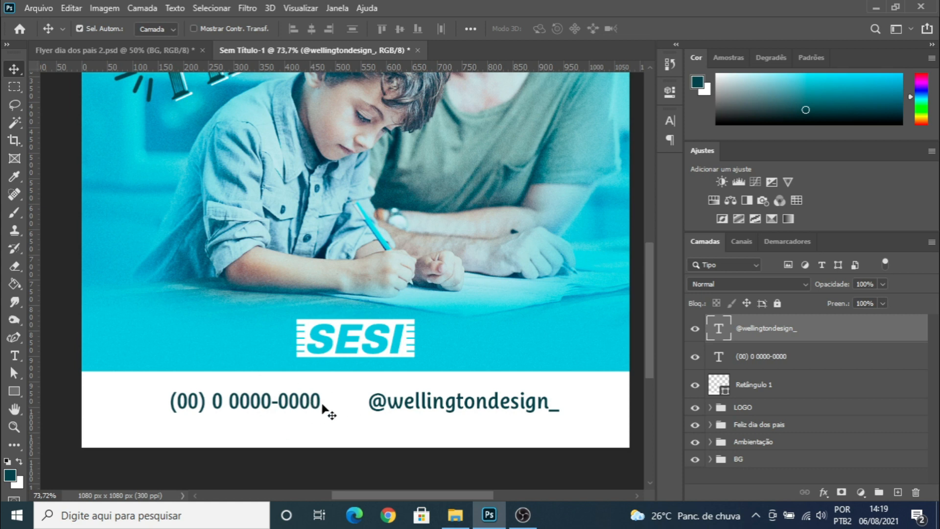
click(455, 515)
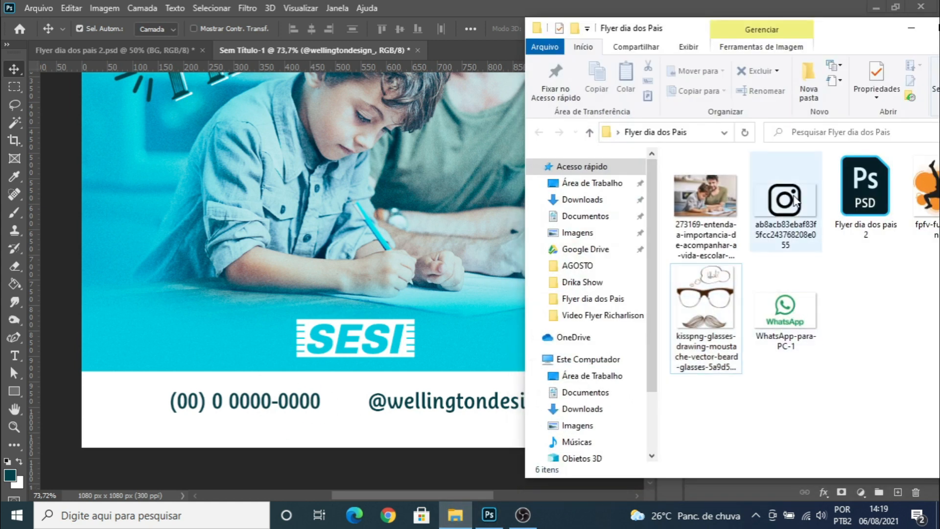
drag(786, 206, 325, 237)
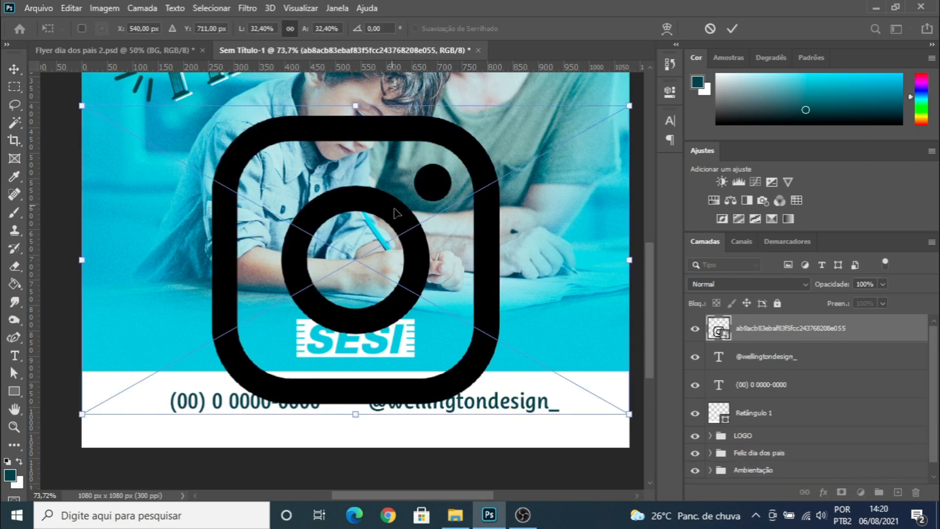
key(Return)
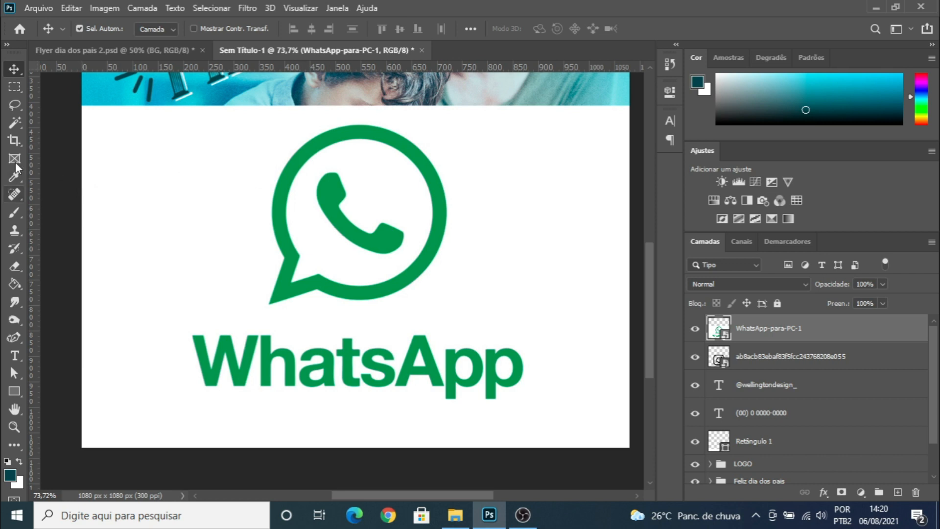
Step: Copy the green WhatsApp balloon and handset to a new layer using the Magic Wand, and delete the placed WhatsApp image
click(12, 121)
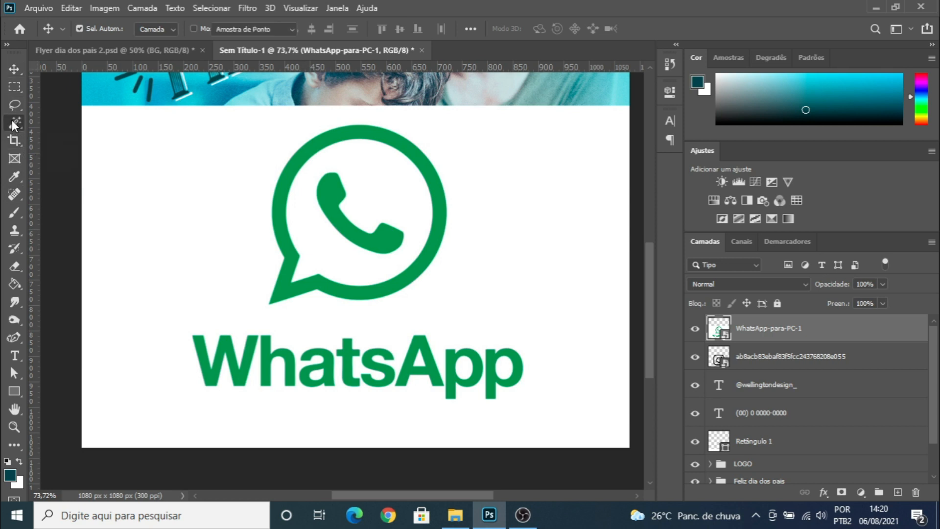
click(292, 173)
shift+click(329, 189)
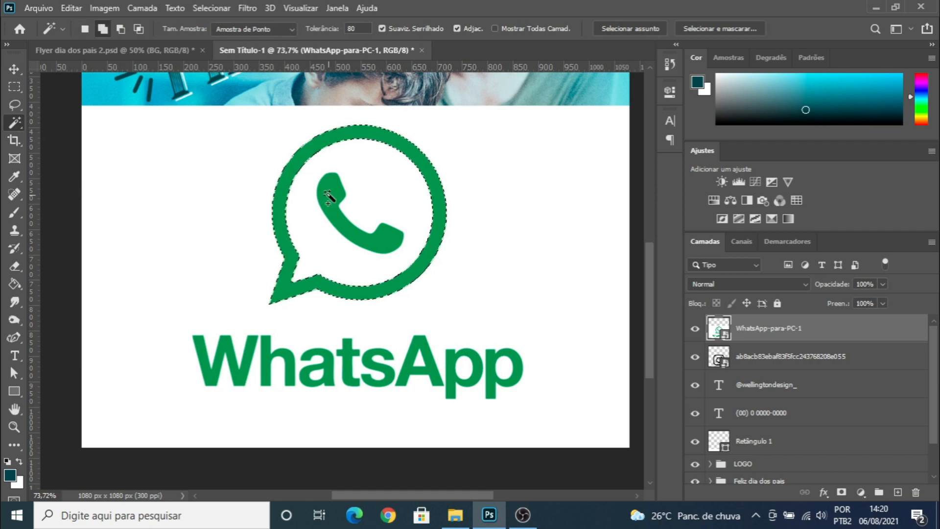
key(ctrl+j)
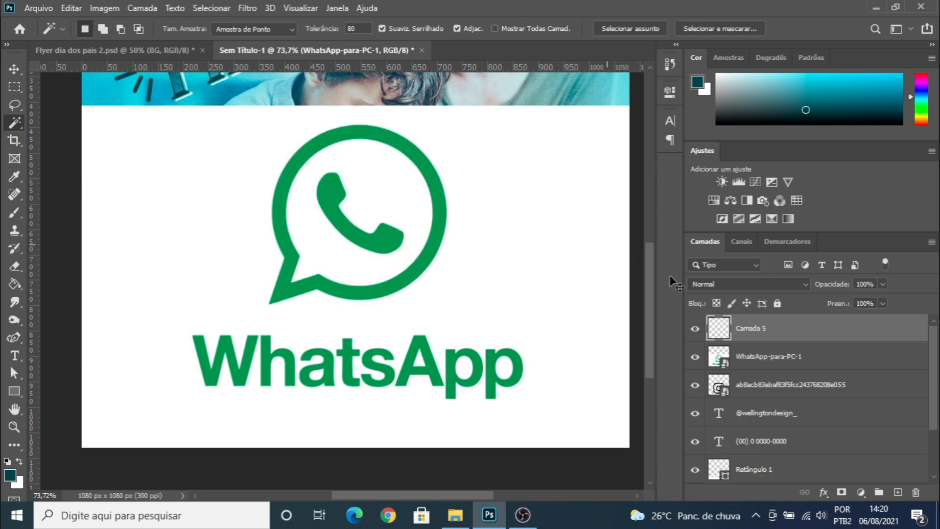
click(768, 358)
key(Delete)
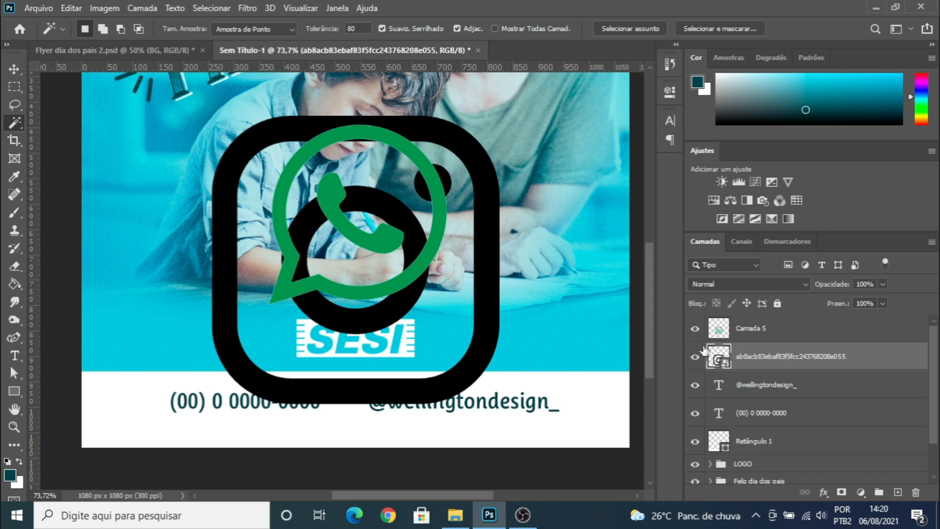
Step: Hide the WhatsApp symbol, copy the black Instagram icon's shapes to a new layer using the Magic Wand, and delete the placed original
click(694, 330)
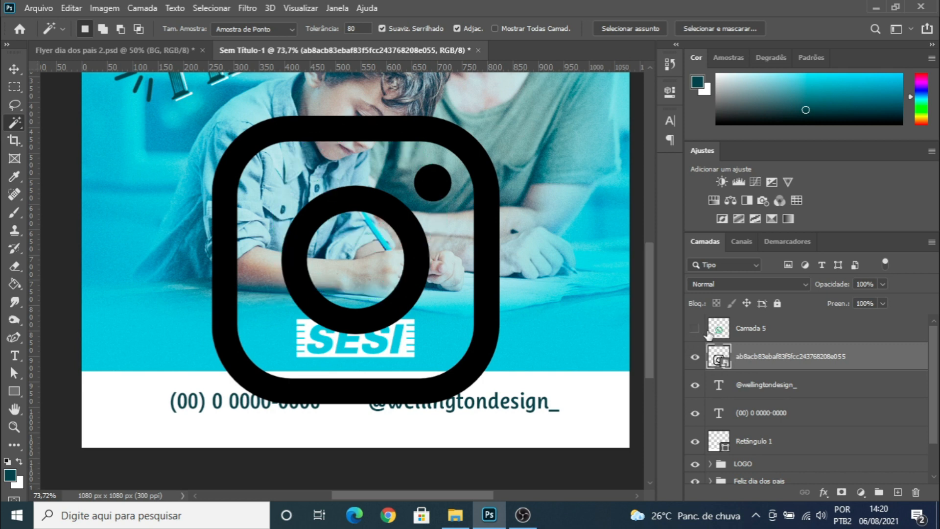
click(308, 218)
key(shift)
shift+click(447, 187)
shift+click(312, 138)
key(ctrl+j)
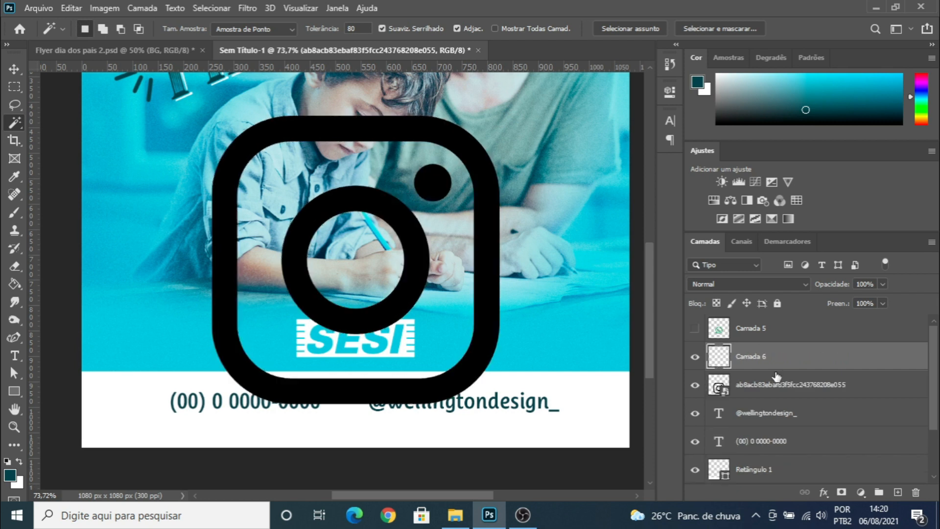
click(754, 390)
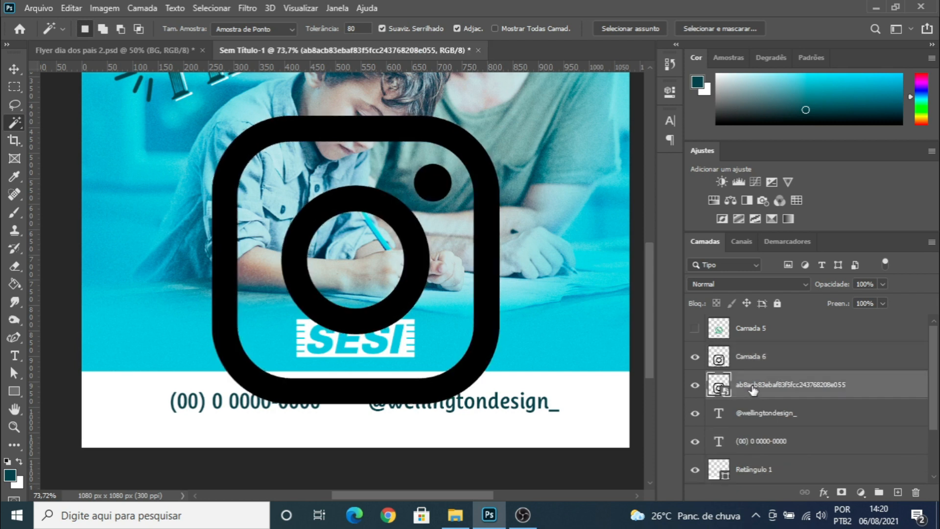
key(Delete)
Step: Convert the Instagram and WhatsApp icon layers to smart objects, showing the hidden WhatsApp layer again
right_click(745, 355)
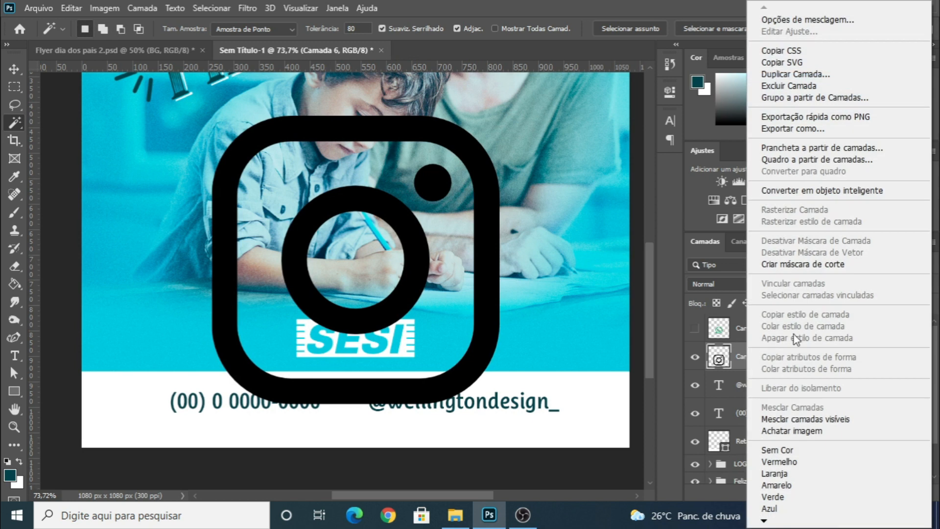
click(793, 190)
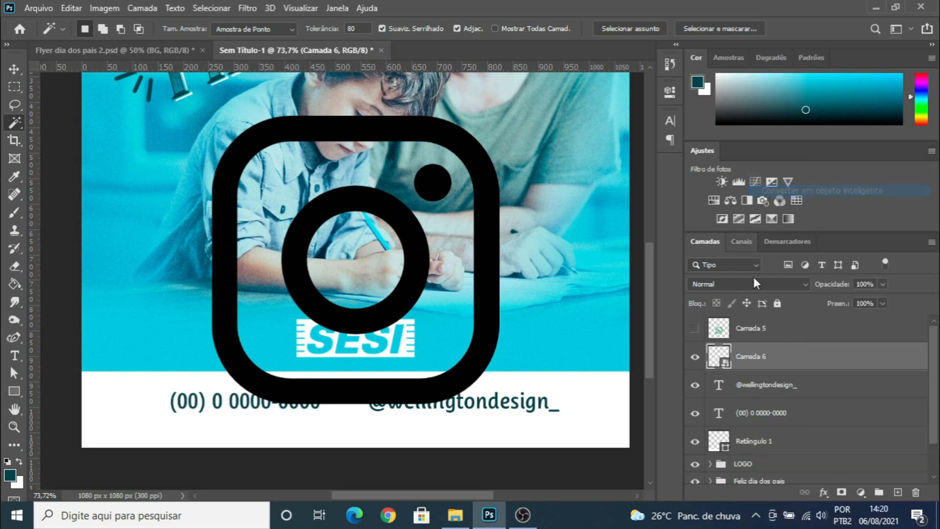
click(749, 332)
right_click(749, 332)
click(807, 190)
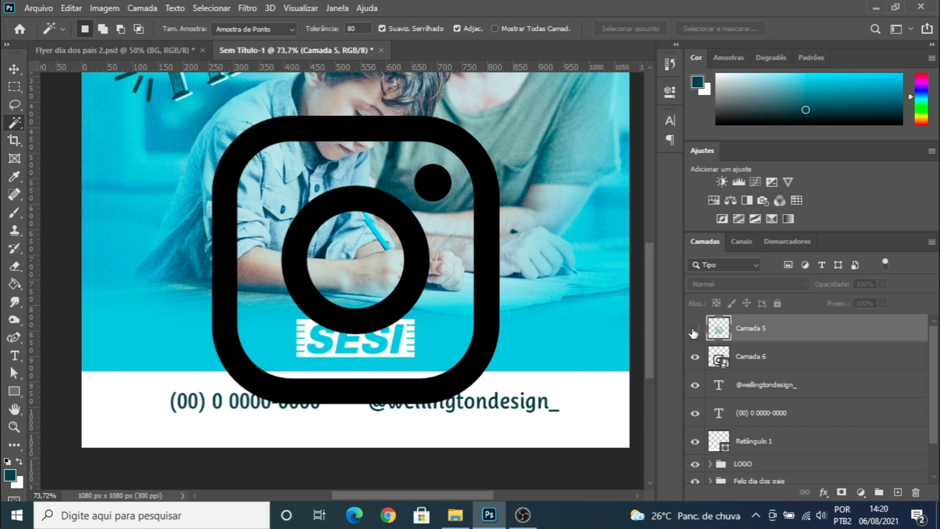
right_click(759, 332)
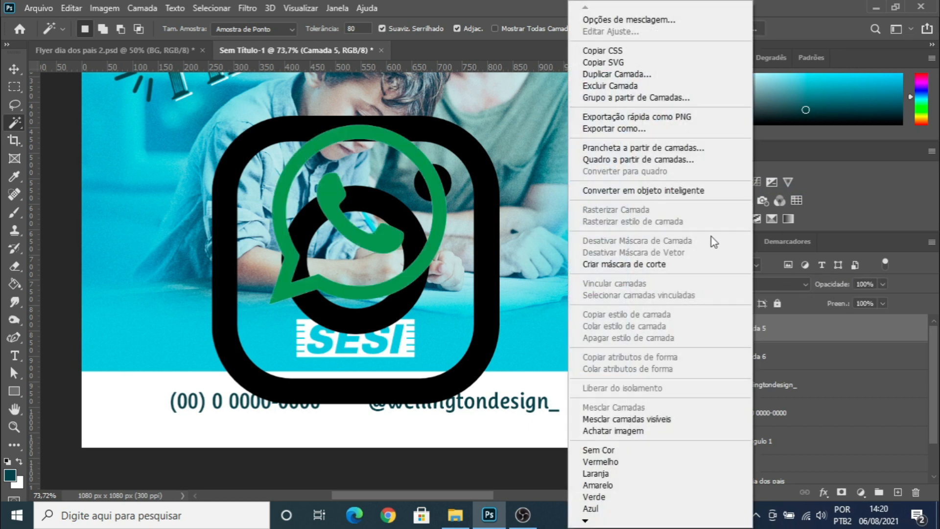
click(676, 190)
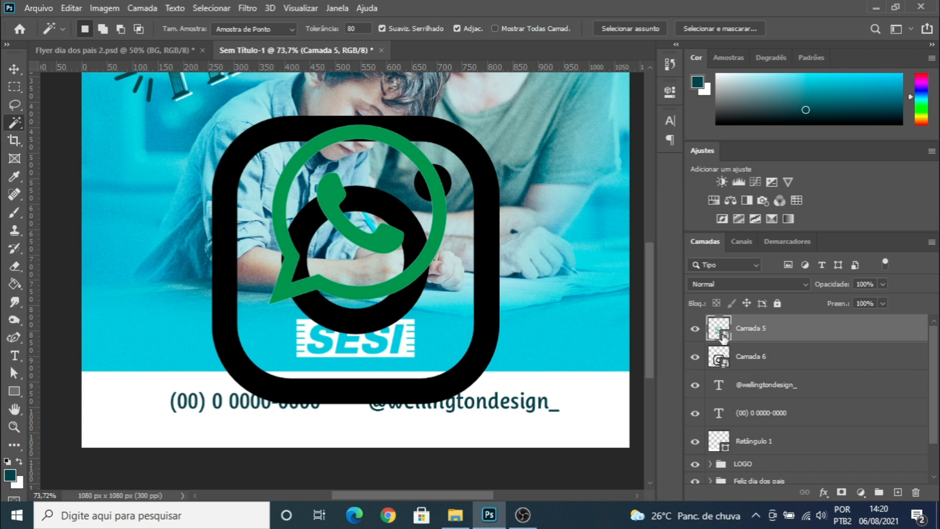
Step: Apply a dark teal Color Overlay to the WhatsApp icon and copy the effect to the Instagram icon
click(824, 492)
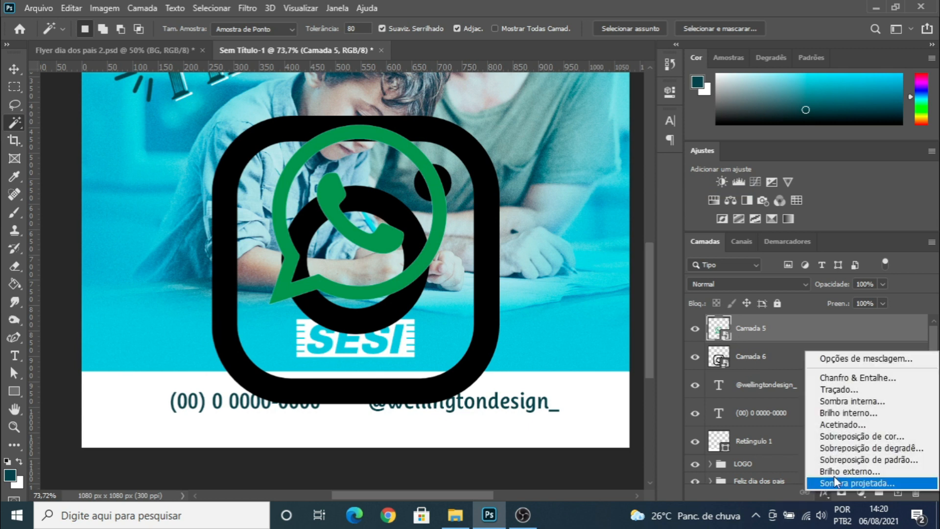
click(869, 434)
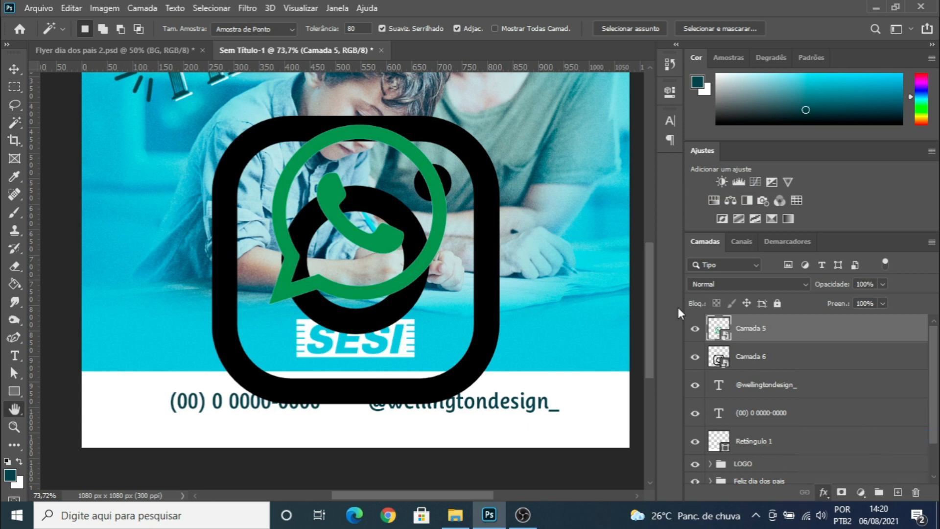
click(858, 51)
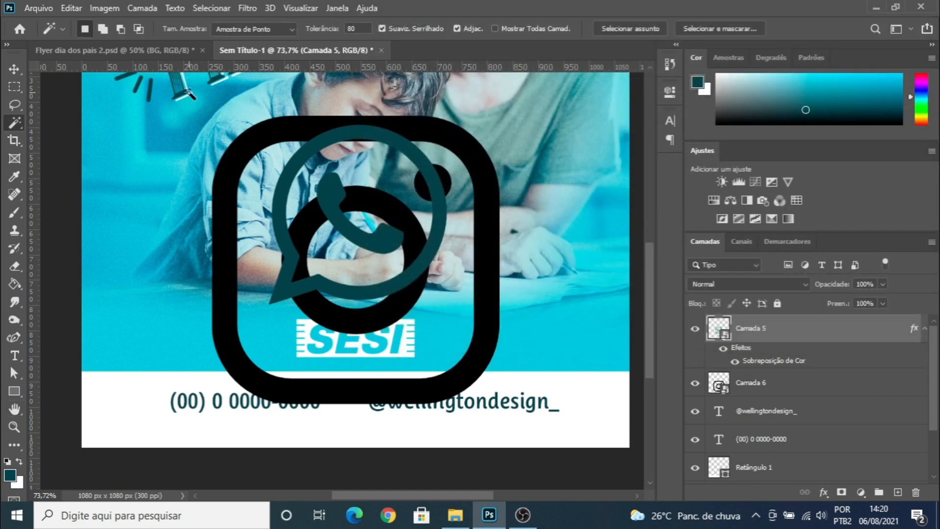
click(13, 67)
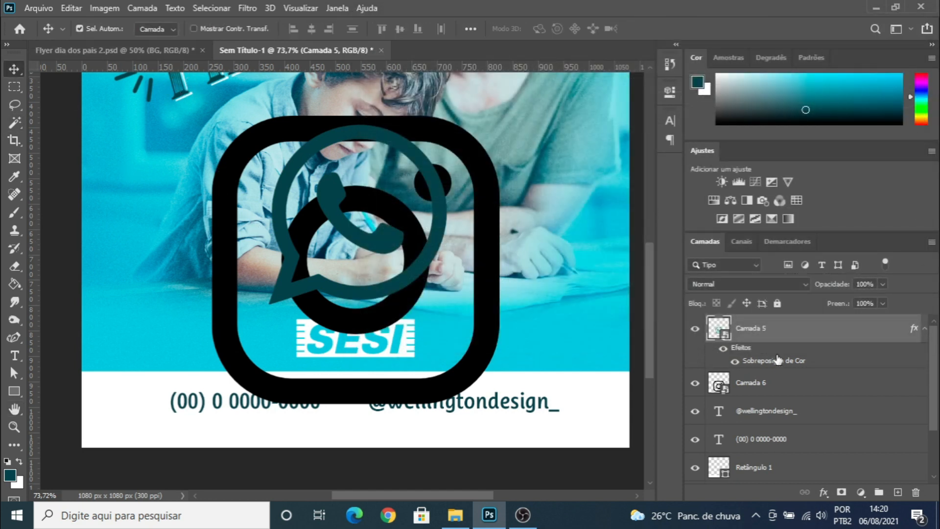
click(773, 386)
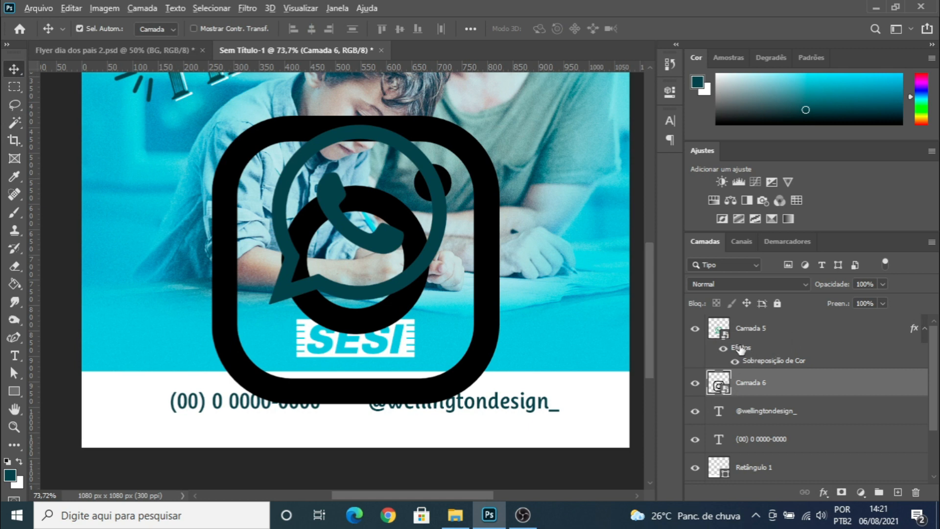
drag(740, 349, 752, 388)
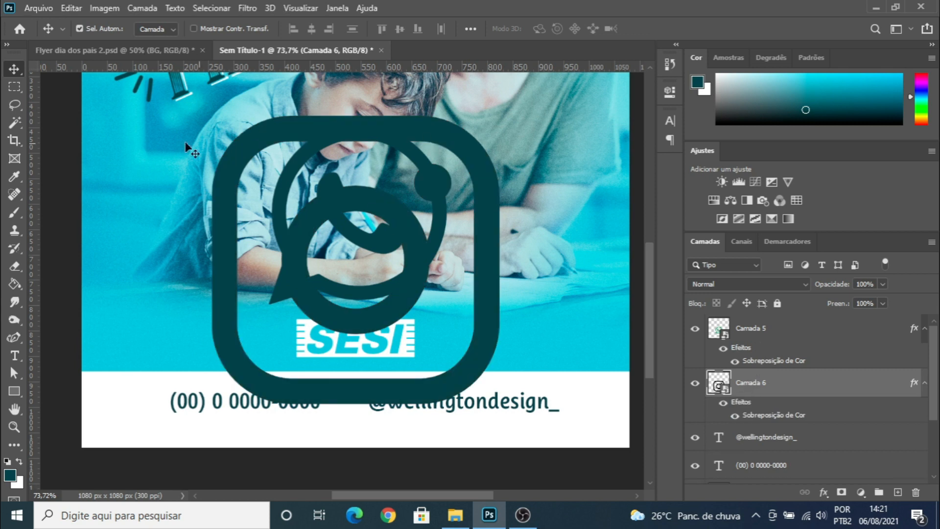
Step: Shrink the Instagram icon to the text's height and place it directly left of the Instagram handle
key(ctrl+t)
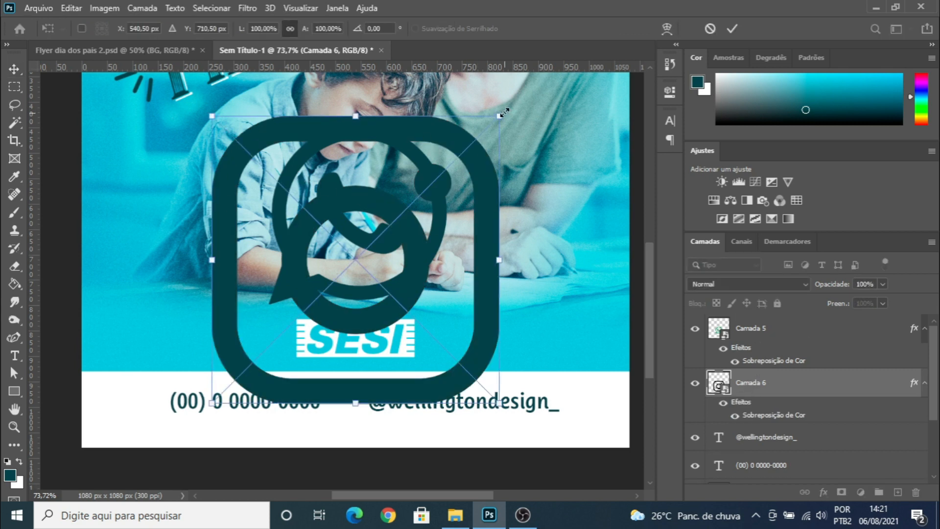
drag(488, 121, 214, 364)
key(Return)
drag(227, 400, 357, 407)
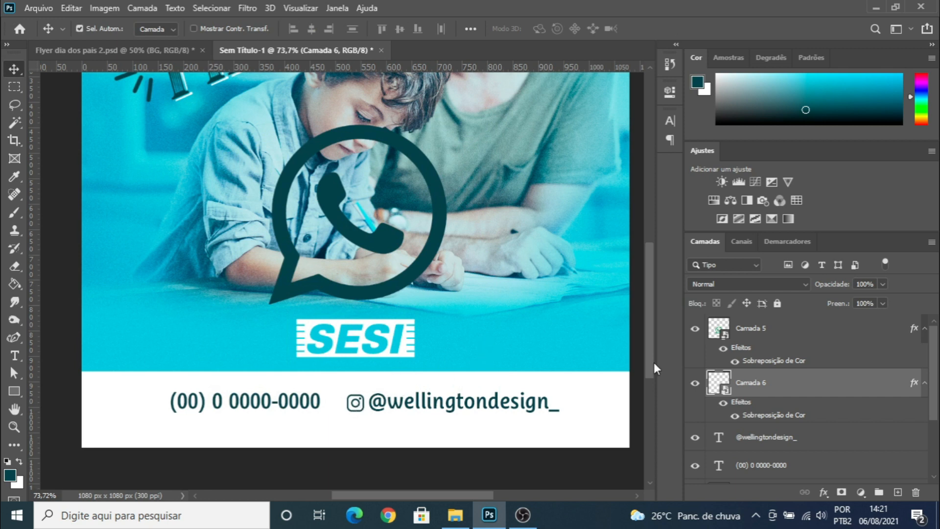
Step: Scale the WhatsApp icon to about 9.57% and place it directly left of the phone number
click(430, 173)
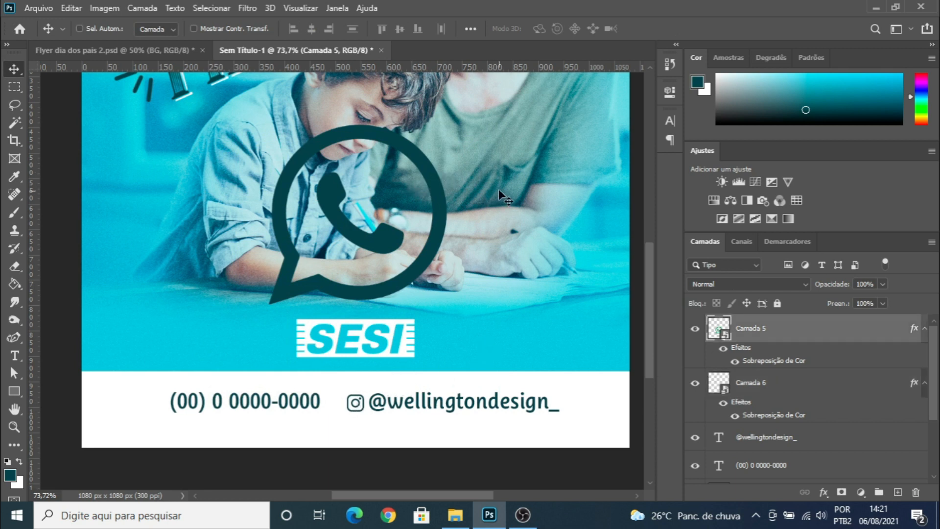
key(ctrl+t)
drag(447, 126, 255, 231)
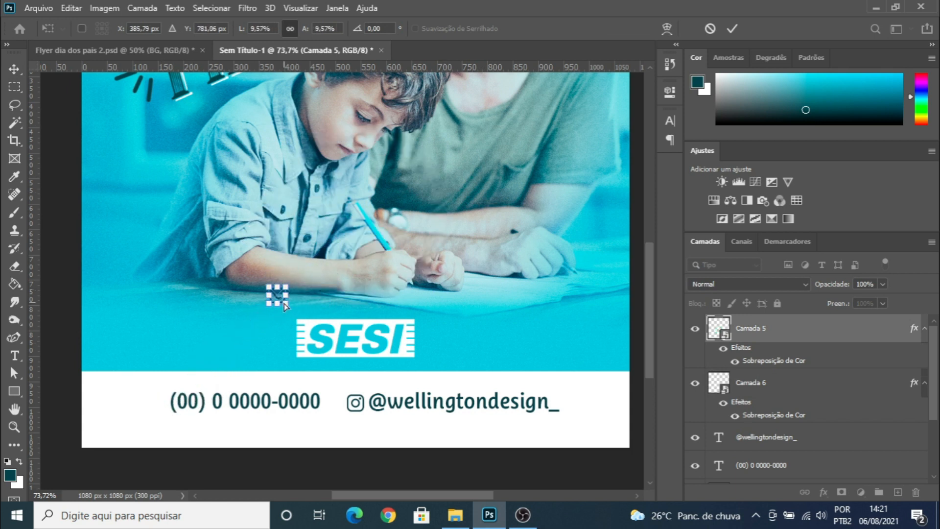
drag(278, 299, 180, 377)
key(ctrl+z)
drag(285, 302, 167, 390)
key(ctrl+t)
key(Return)
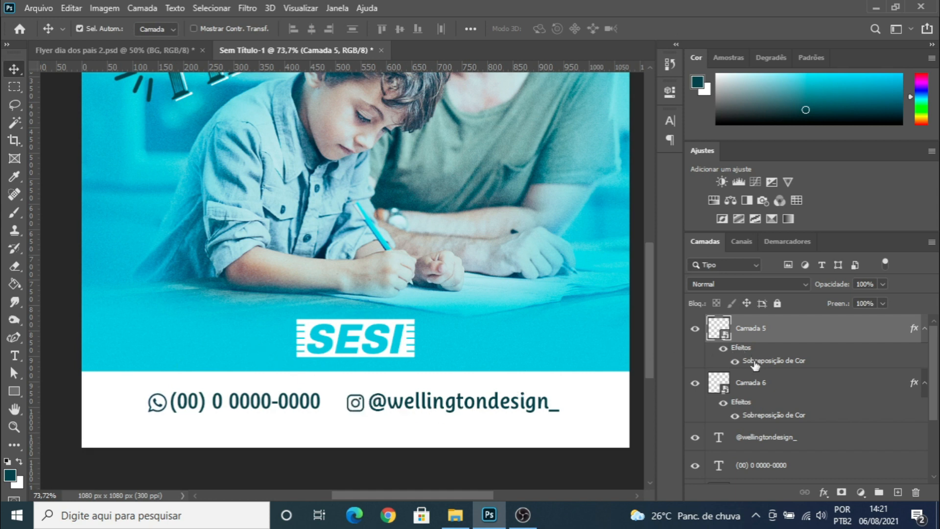
Step: Group the two icons with the phone number and handle texts, and name the group Contatos
shift+click(756, 464)
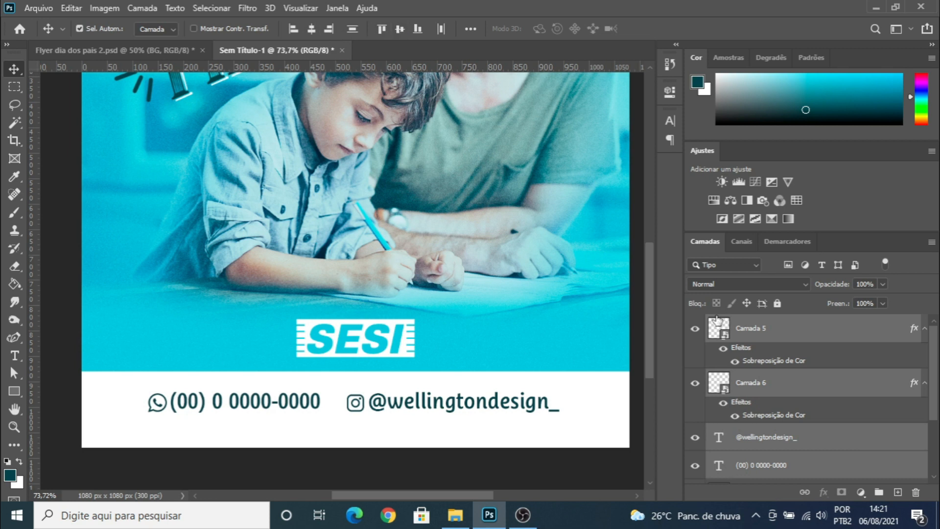
key(ctrl+g)
double_click(751, 322)
text(Contatos)
key(Return)
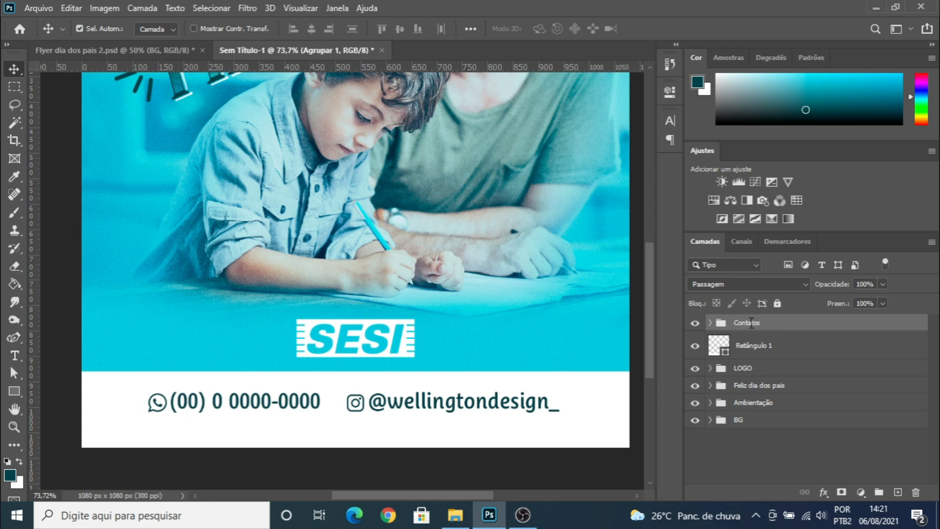
Step: Put the white footer rectangle into its own group named Base and collapse the group
click(762, 348)
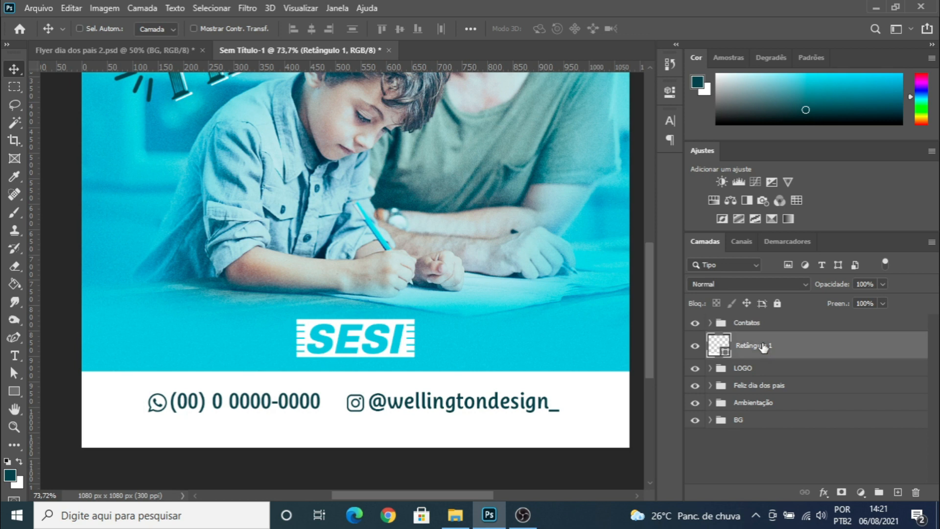
key(ctrl+g)
double_click(757, 339)
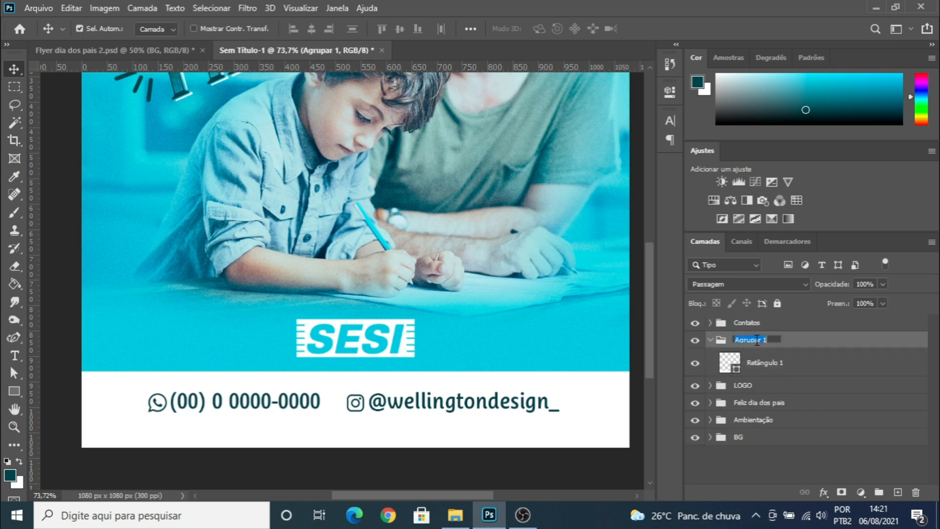
text(Base)
key(Return)
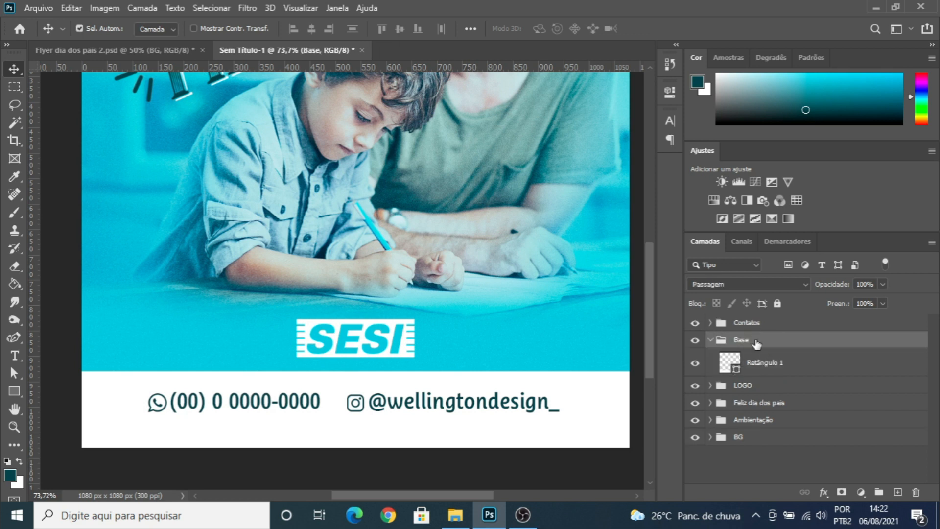
click(710, 340)
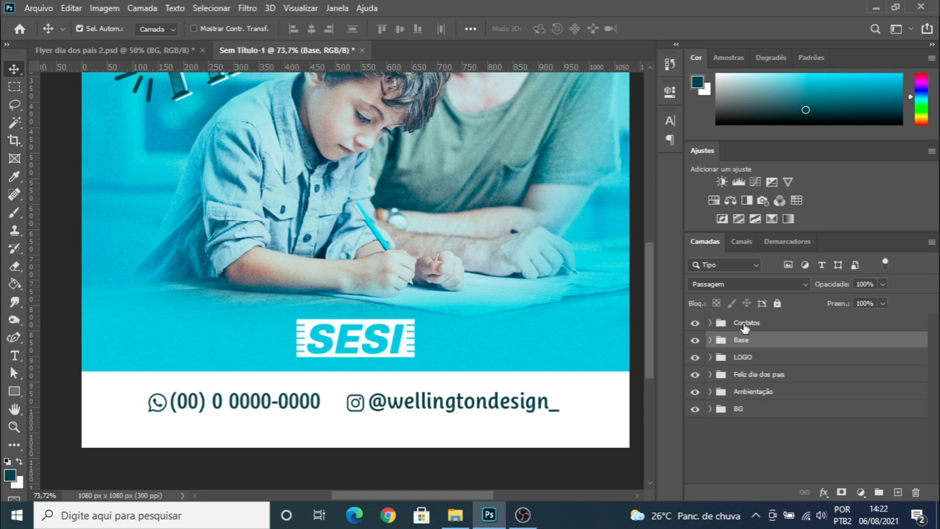
Step: Center the Contatos group horizontally on the flyer, using the blue background layer Camada 0 as the alignment reference
click(742, 328)
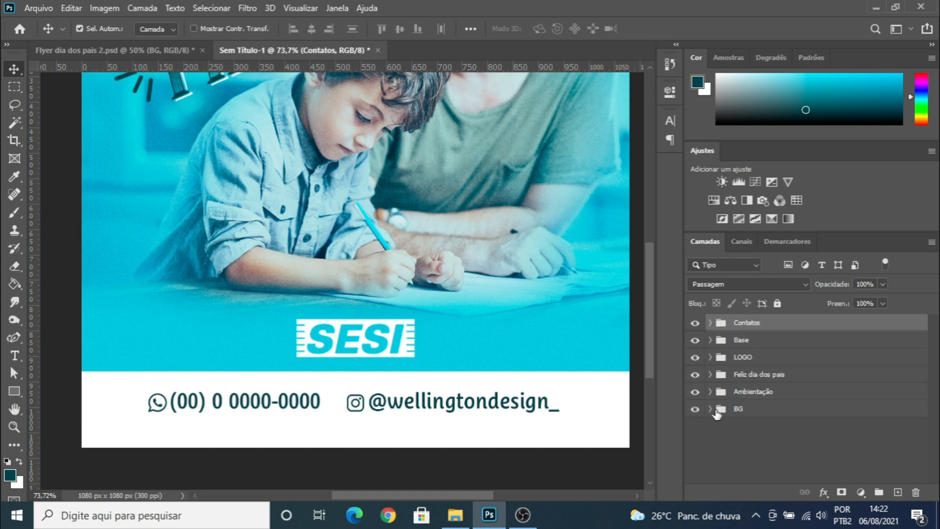
click(711, 409)
scroll(735, 431, down, 3)
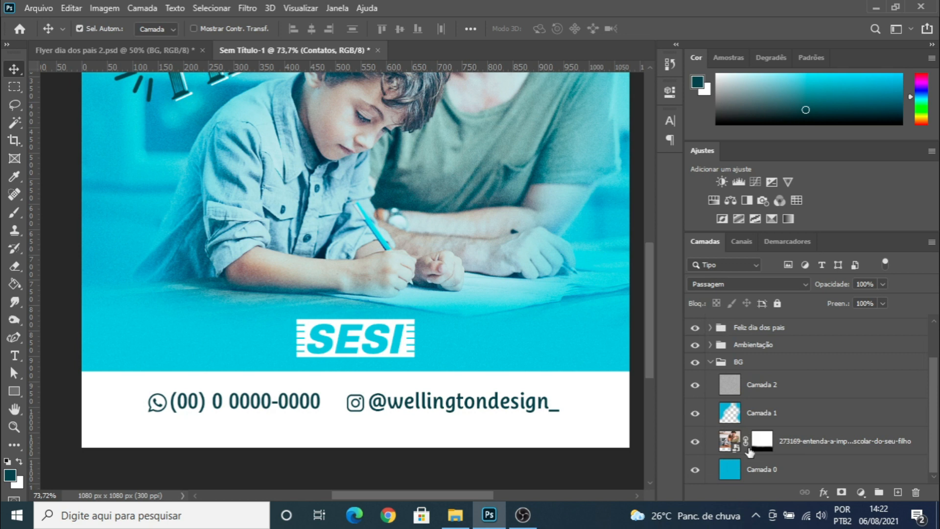
ctrl+click(761, 471)
scroll(829, 383, up, 2)
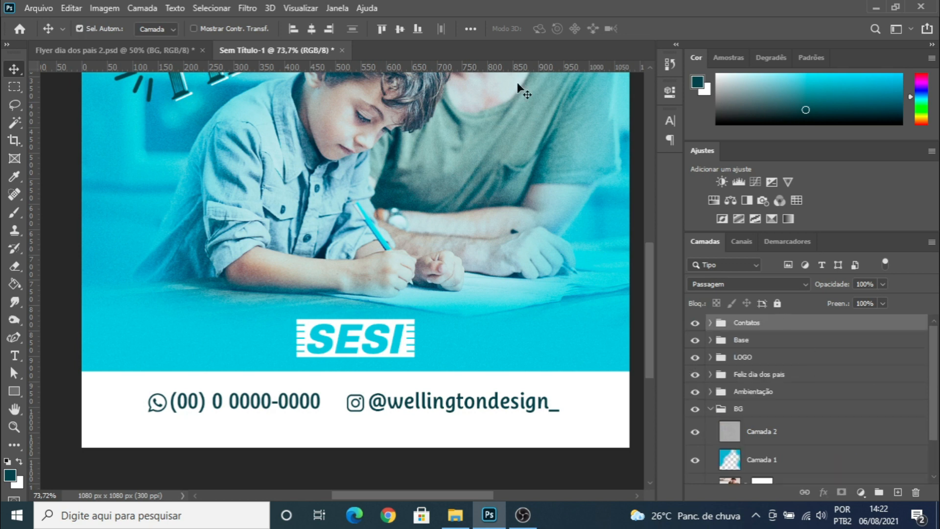
click(312, 28)
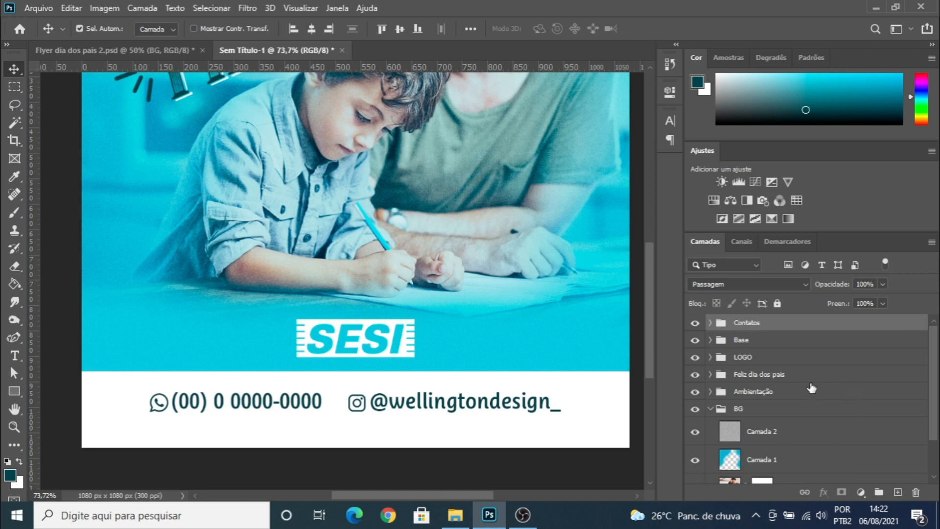
click(710, 409)
scroll(774, 367, up, 2)
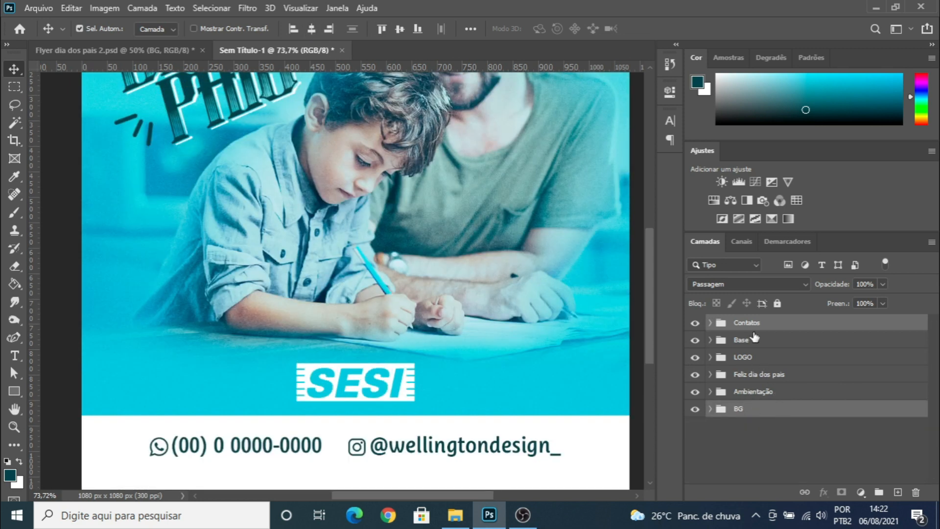
Step: Group the Contatos and Base groups together and name the new group Rodapé
click(753, 325)
ctrl+click(746, 344)
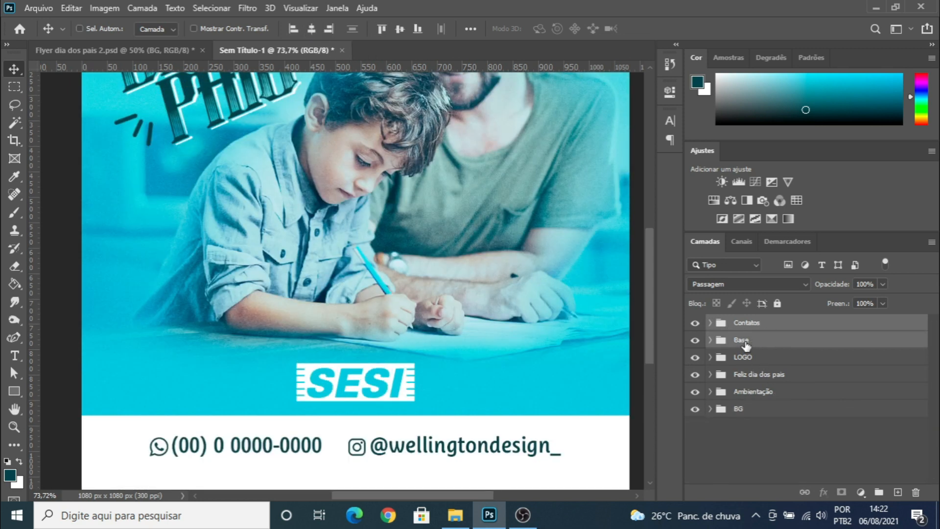
key(ctrl+g)
double_click(746, 329)
text(Roda)
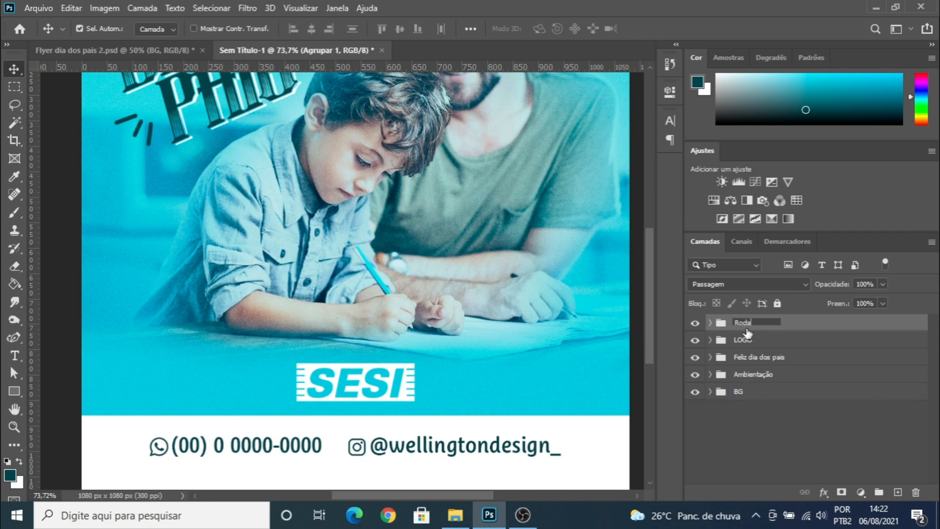
text(pé)
key(Return)
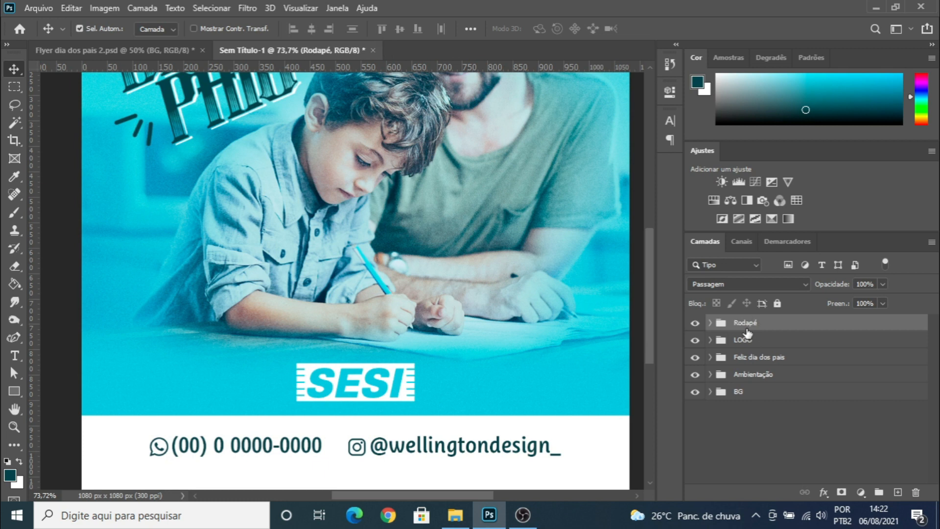
Step: Show the margin guides and move the Rodapé group slightly down so the contact line sits just above the lower guide
key(ctrl+0)
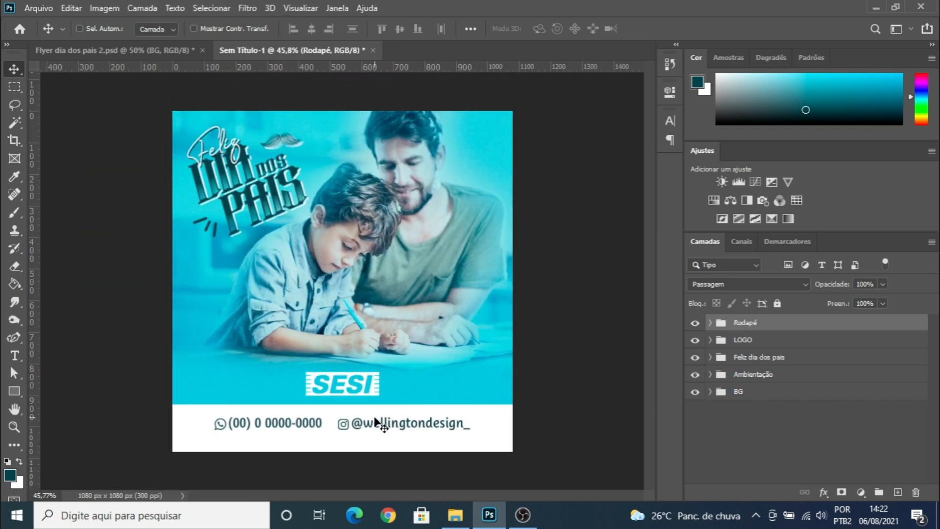
key(ctrl+semicolon)
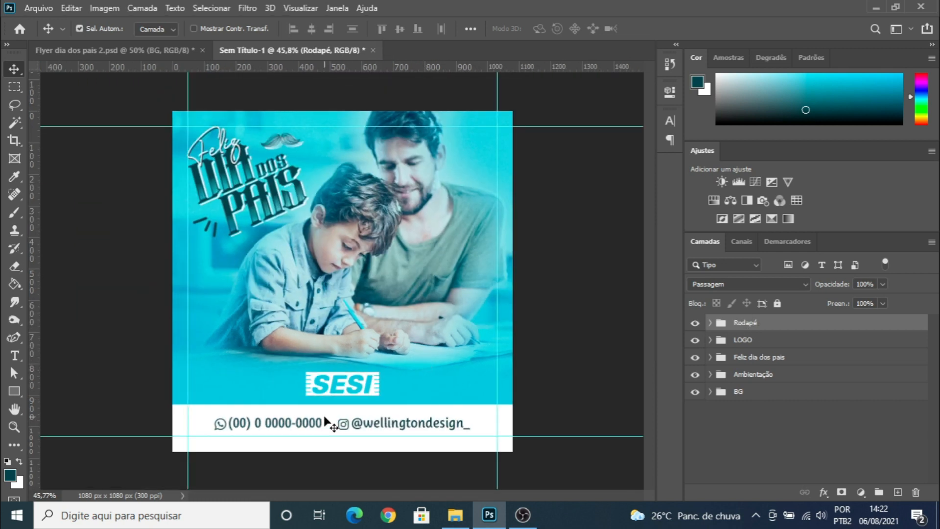
key(ctrl+plus)
key(ctrl+plus)
scroll(318, 419, down, 3)
key(ctrl+plus)
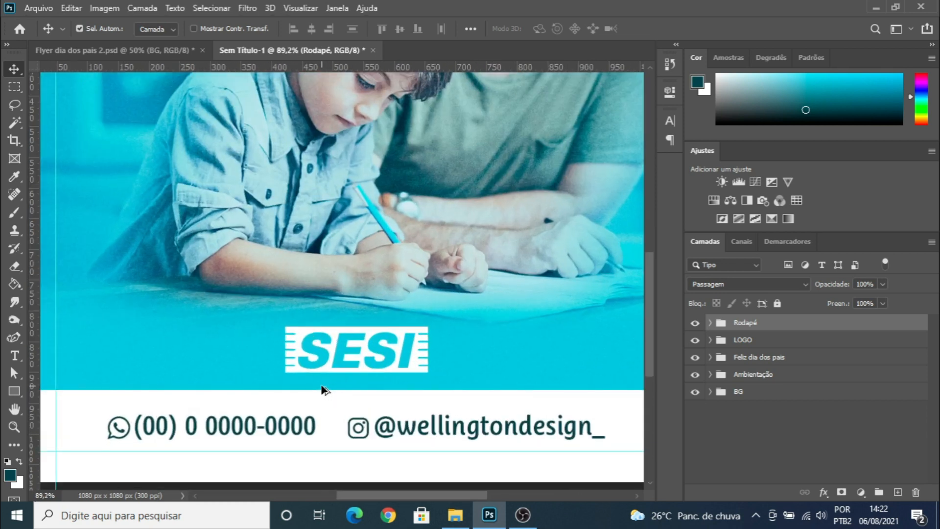
key(ctrl+0)
scroll(322, 386, up, 4)
scroll(321, 387, down, 2)
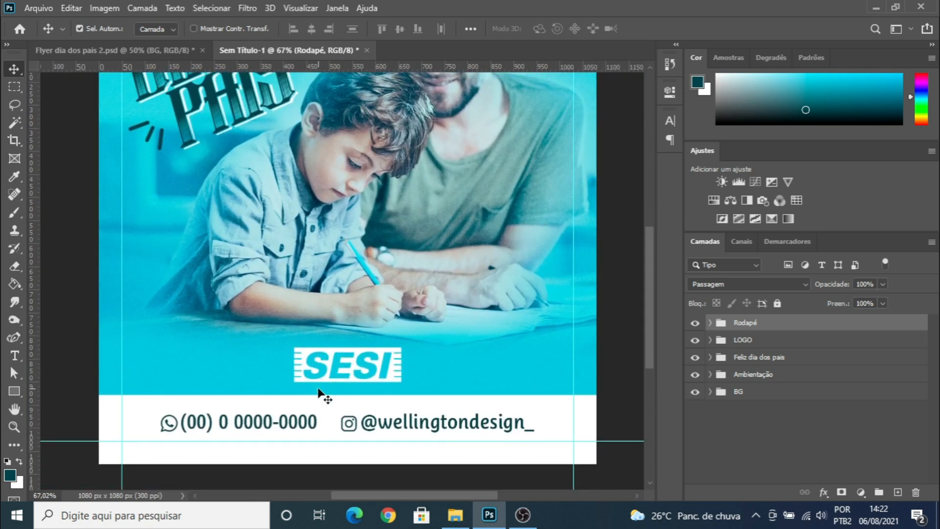
drag(358, 420, 371, 429)
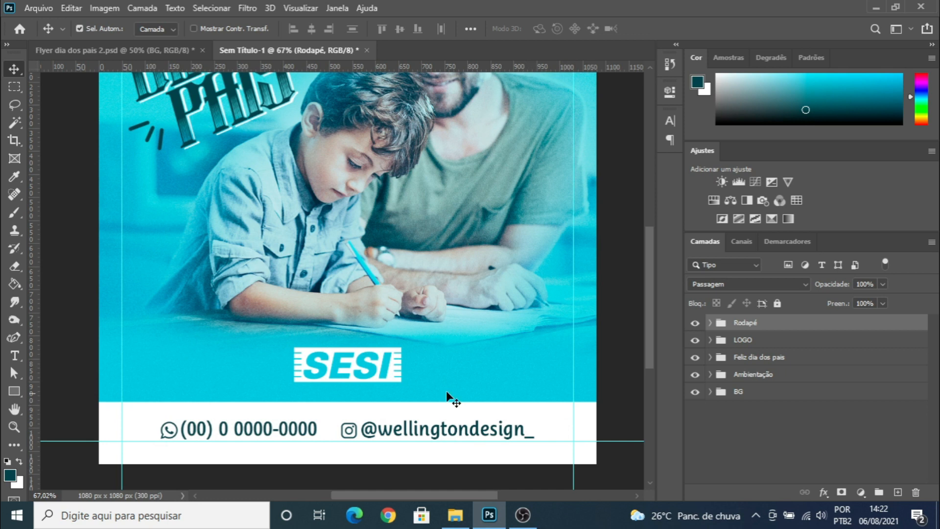
Step: Move the LOGO group slightly down toward the white footer, then deselect the layers and hide the guides
ctrl+click(356, 357)
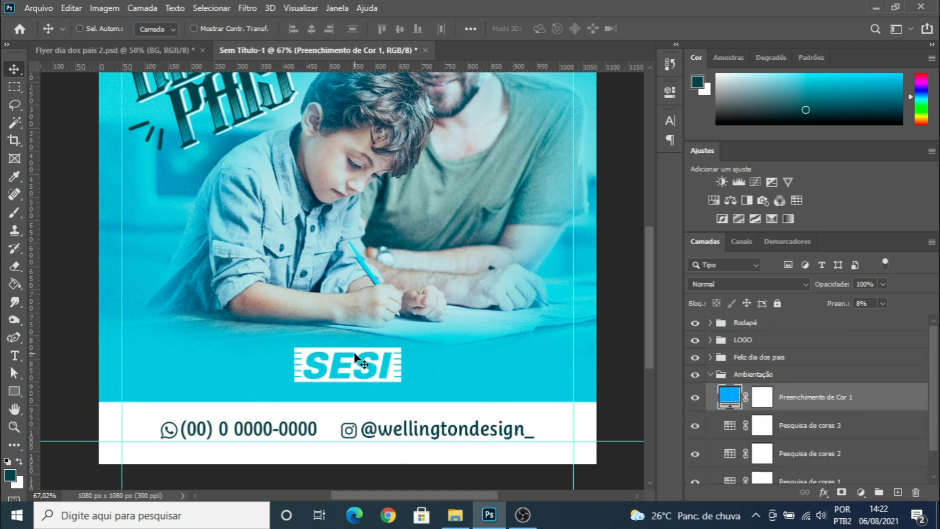
click(710, 374)
scroll(743, 358, up, 1)
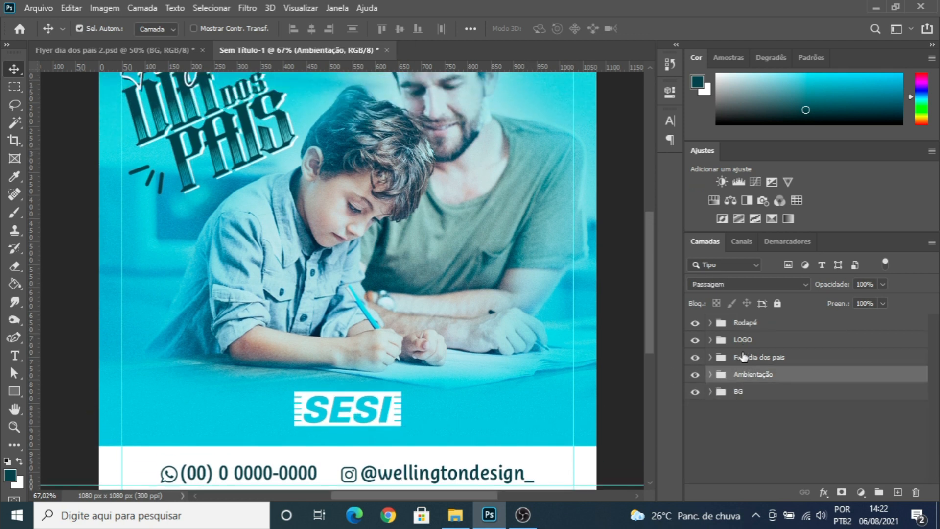
click(744, 340)
scroll(409, 384, down, 1)
drag(349, 363, 350, 371)
scroll(370, 367, down, 6)
ctrl+click(474, 317)
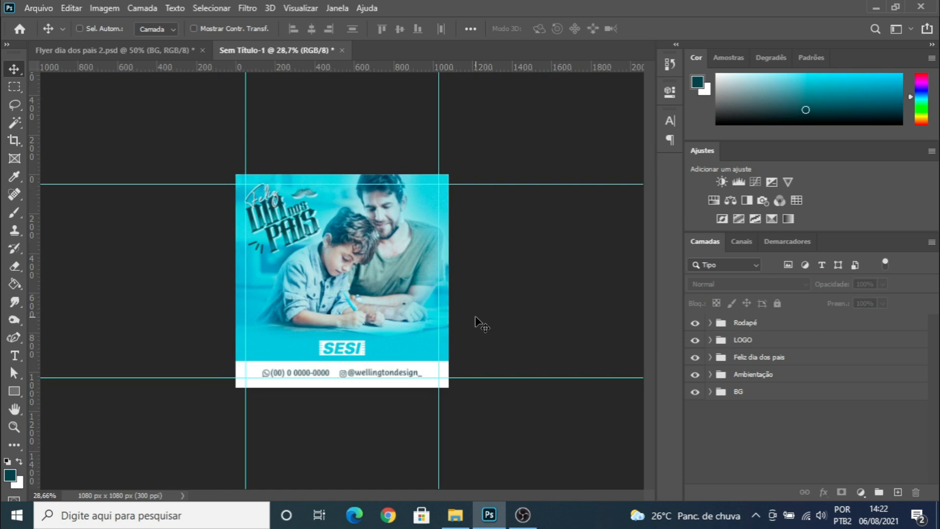
key(ctrl+semicolon)
scroll(378, 308, up, 3)
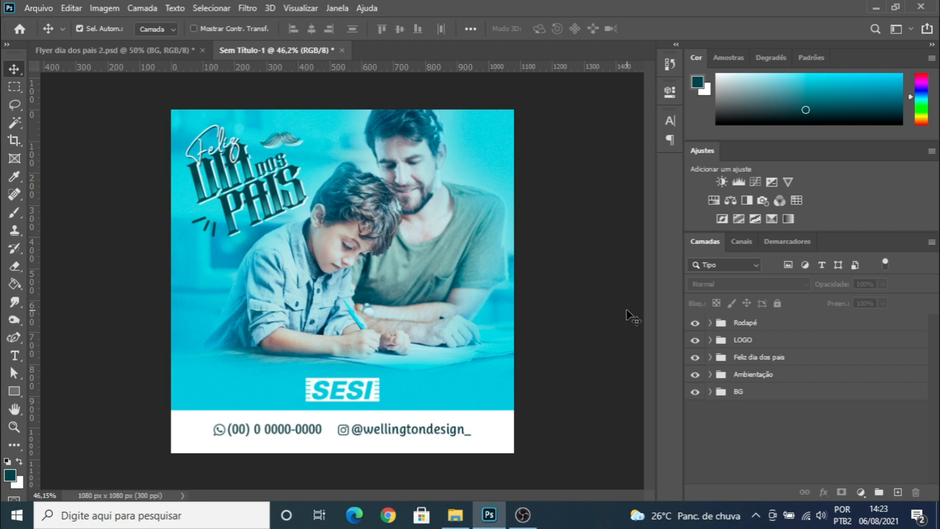
Step: Stamp all visible layers into a new layer above Rodapé and convert it to a smart object
click(740, 324)
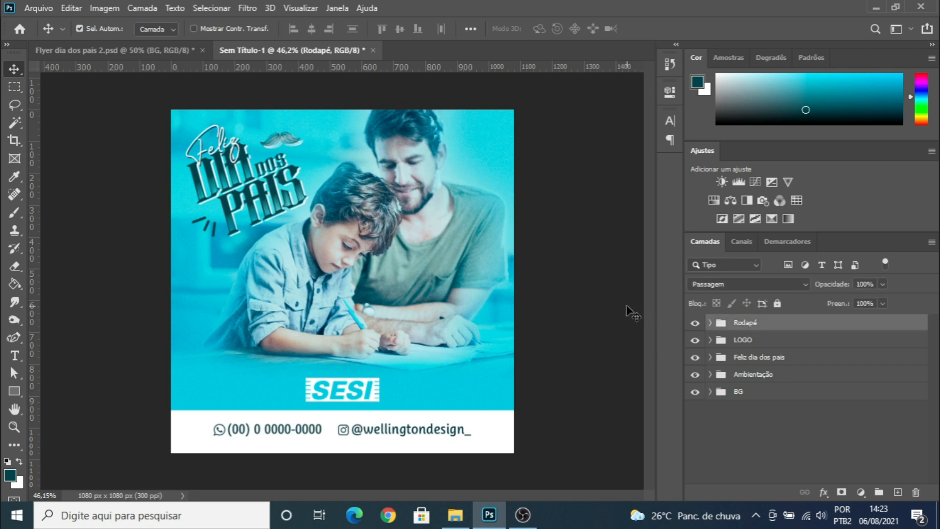
key(ctrl)
key(ctrl+shift+alt+e)
right_click(748, 333)
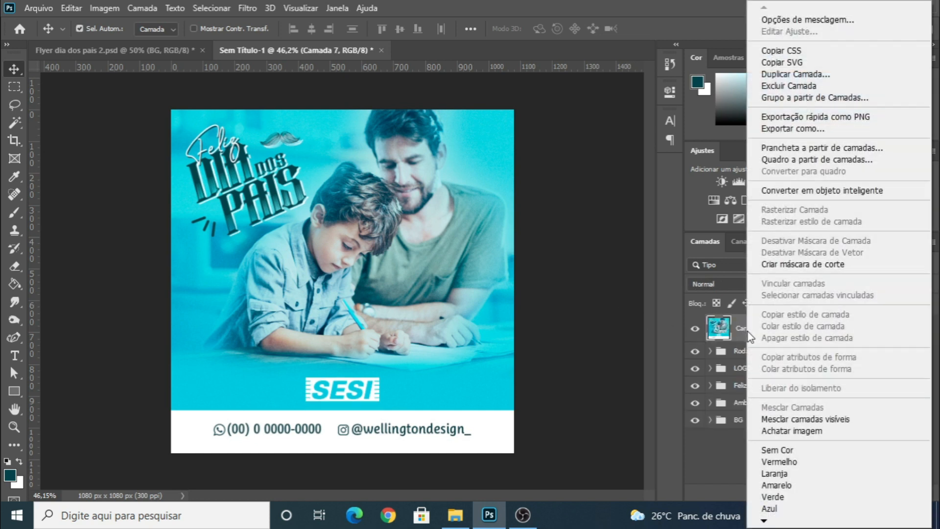
click(803, 191)
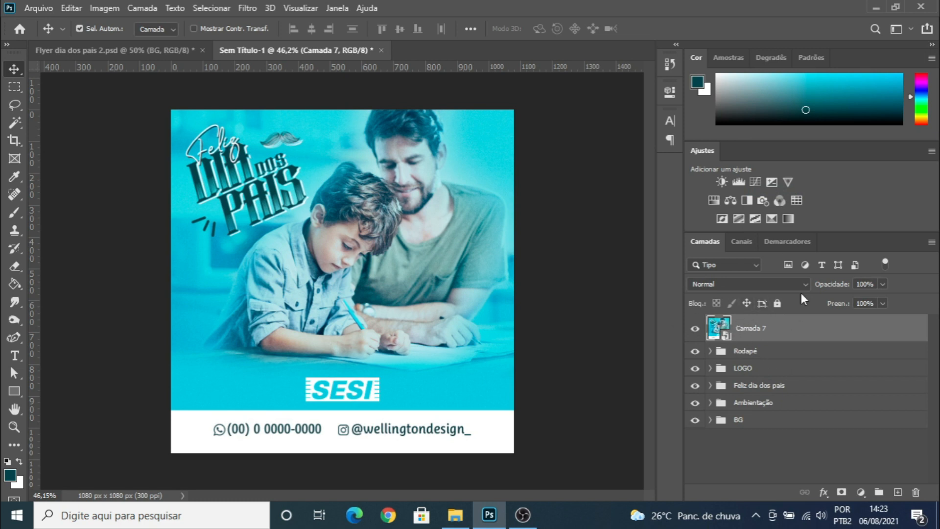
Step: Open the Camera Raw filter on the merged smart object and raise Clarity (Claridade) to +28
key(ctrl)
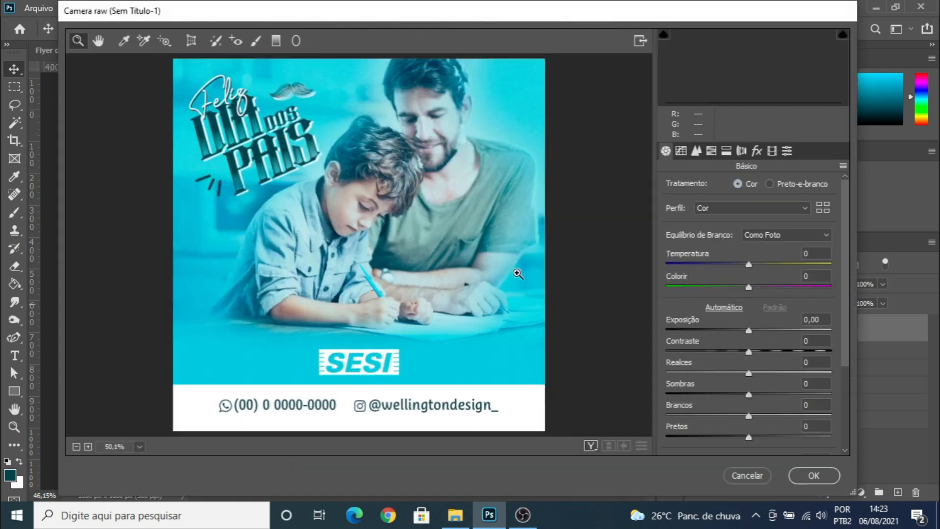
scroll(838, 274, down, 2)
scroll(839, 274, down, 3)
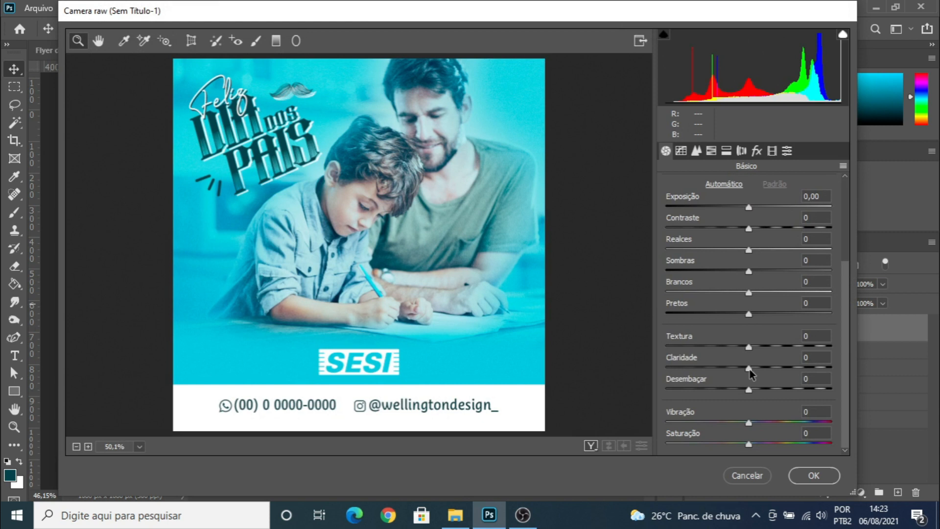
drag(748, 370, 774, 375)
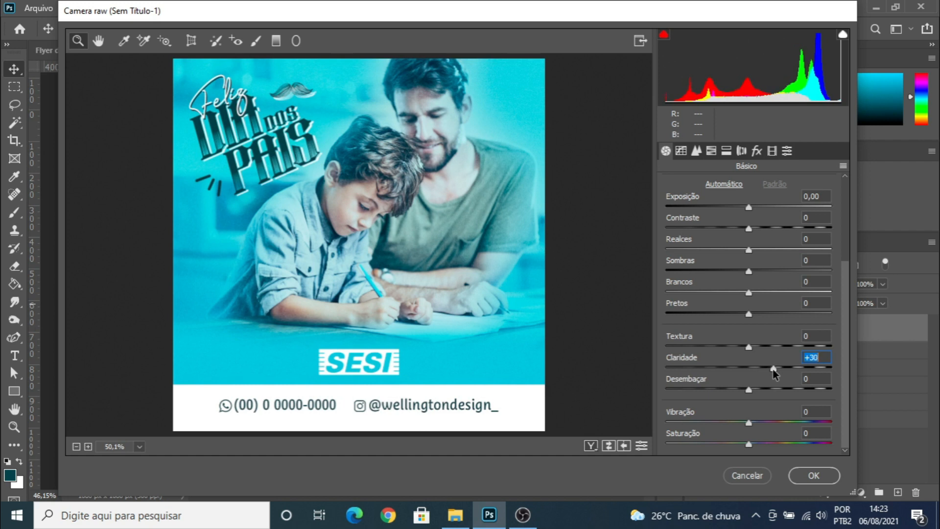
scroll(718, 204, up, 3)
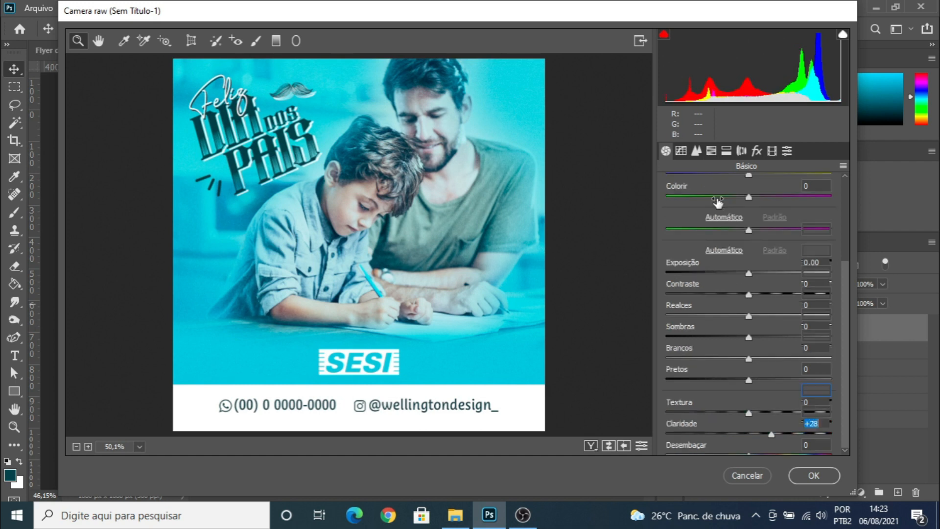
Step: Set the Camera Raw sharpening amount (Nitidez, Intensidade) to 14 and apply the filter
click(697, 151)
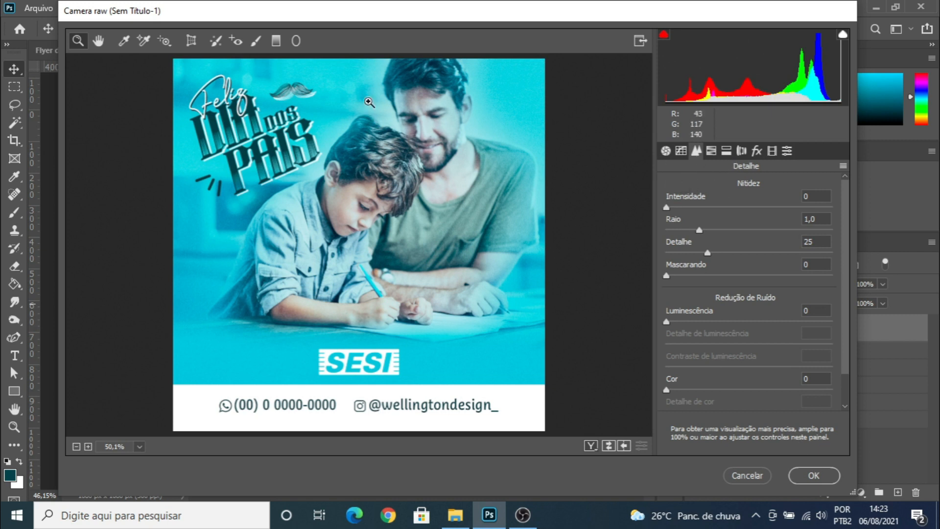
click(757, 151)
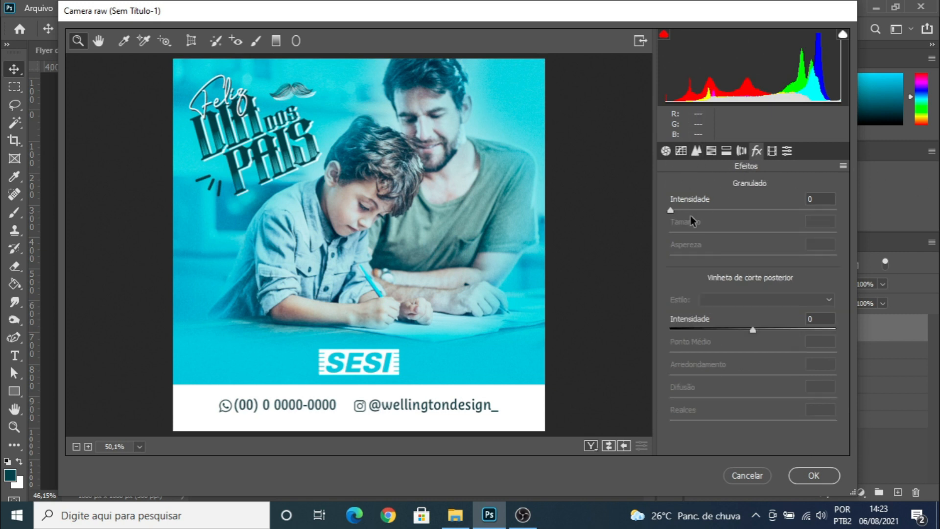
click(696, 151)
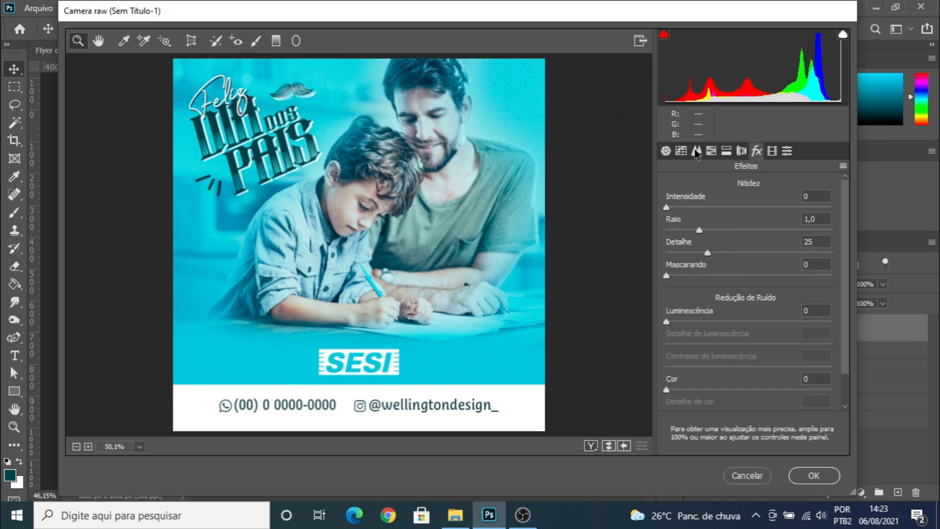
drag(667, 208, 683, 208)
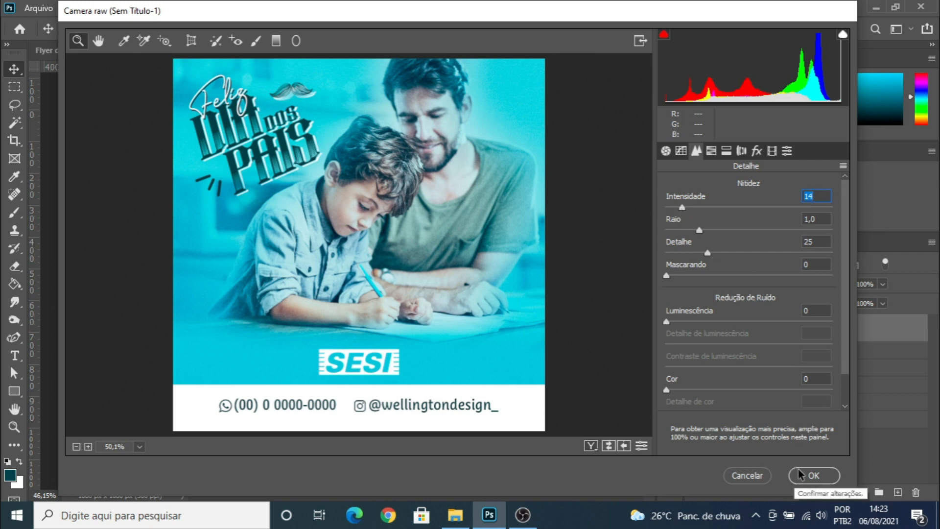
click(813, 475)
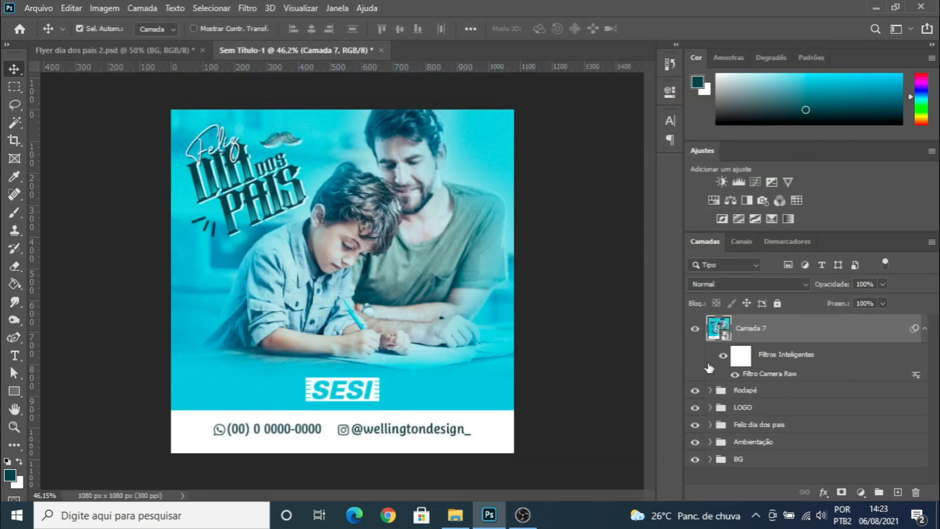
Step: Compare the flyer with and without the Camera Raw filtered layer
click(695, 329)
click(695, 329)
click(696, 329)
click(696, 329)
Step: Save the document as the Photoshop file "Flyer dia dos pais 2 AULA" in the Flyer dia dos Pais folder, with maximized compatibility
key(ctrl+s)
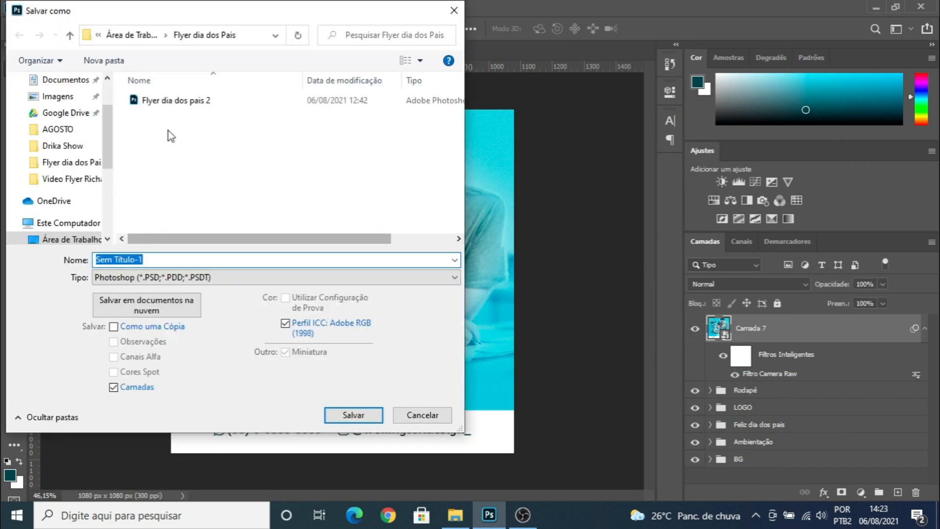
click(172, 100)
click(182, 257)
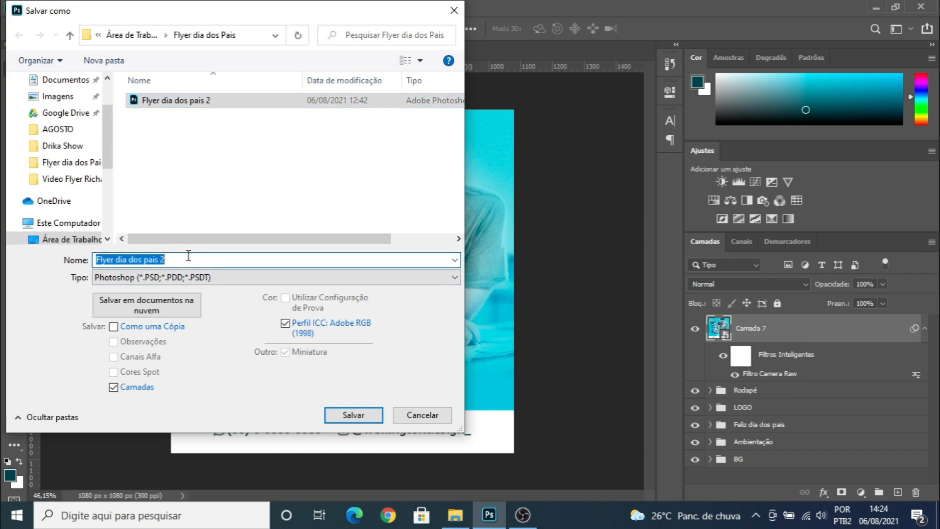
click(186, 258)
text(AULA)
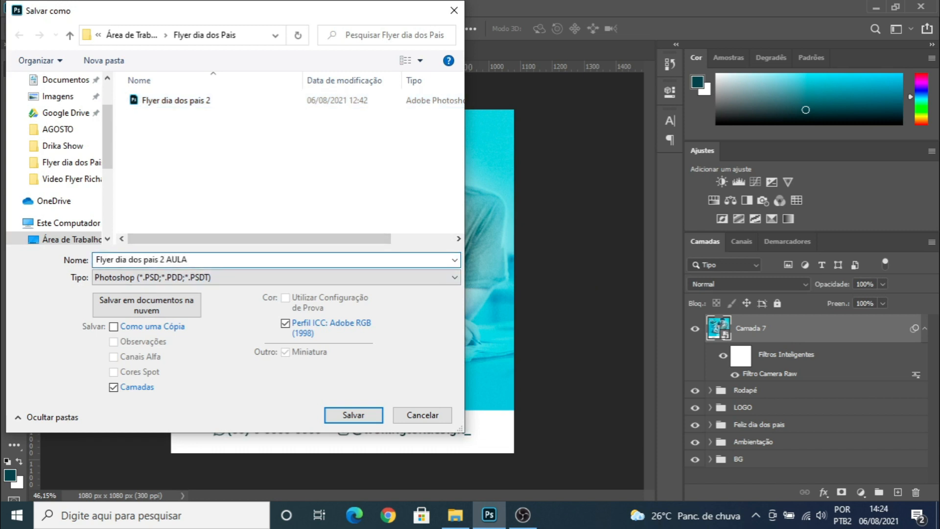
key(Return)
key(Return)
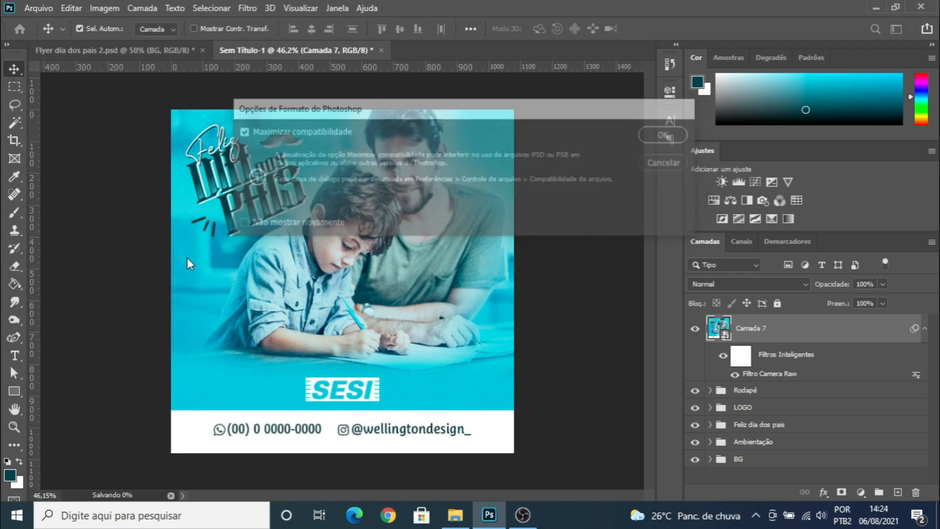
click(150, 224)
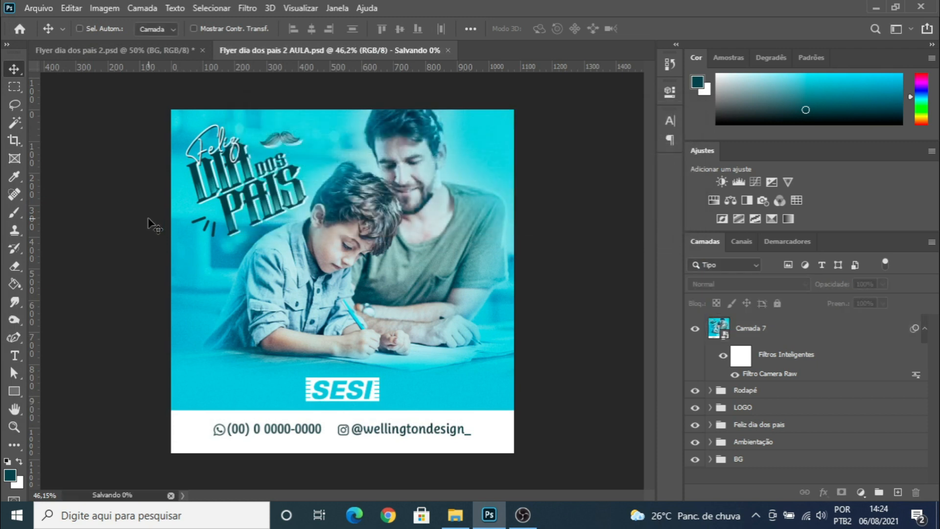